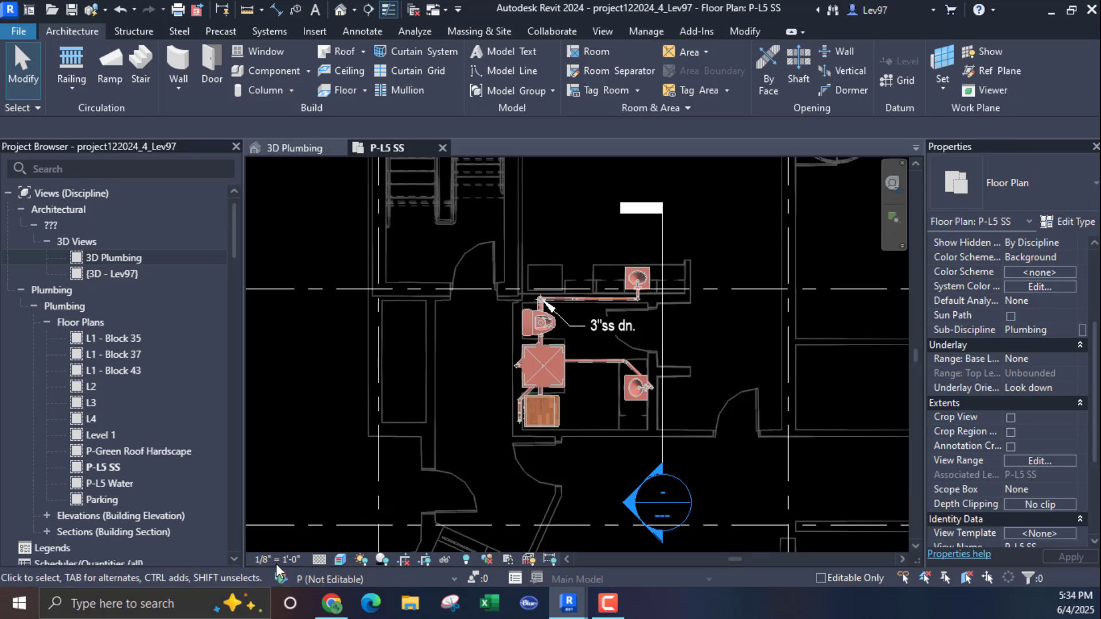
Examine the P-L5 SS floor plan, from the restroom fixtures out to the full grid and the surrounding elevation markers.
scroll(579, 385, "down", 5)
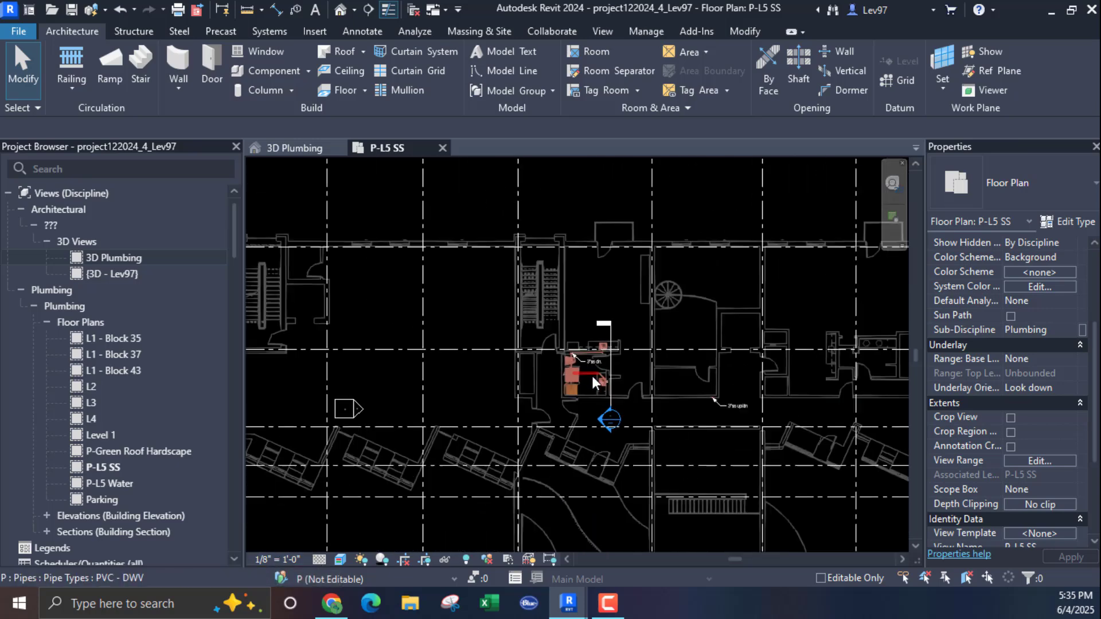
mouse_move(579, 381)
middle_mouse_down()
mouse_move(510, 370)
mouse_move(566, 364)
middle_mouse_up()
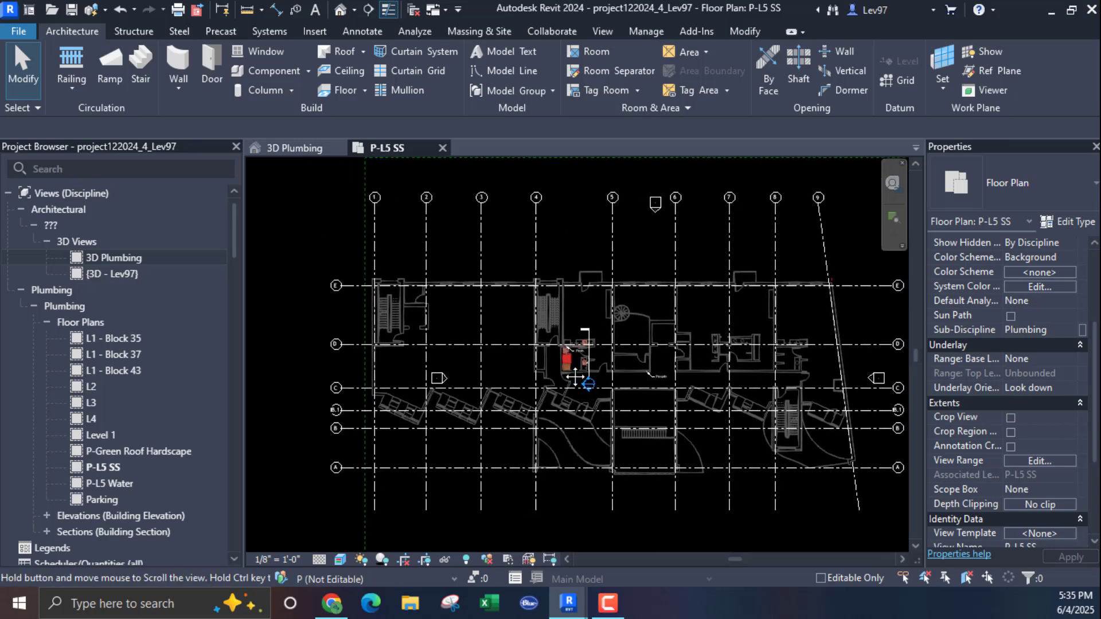
middle_click_drag(644, 369, 494, 354)
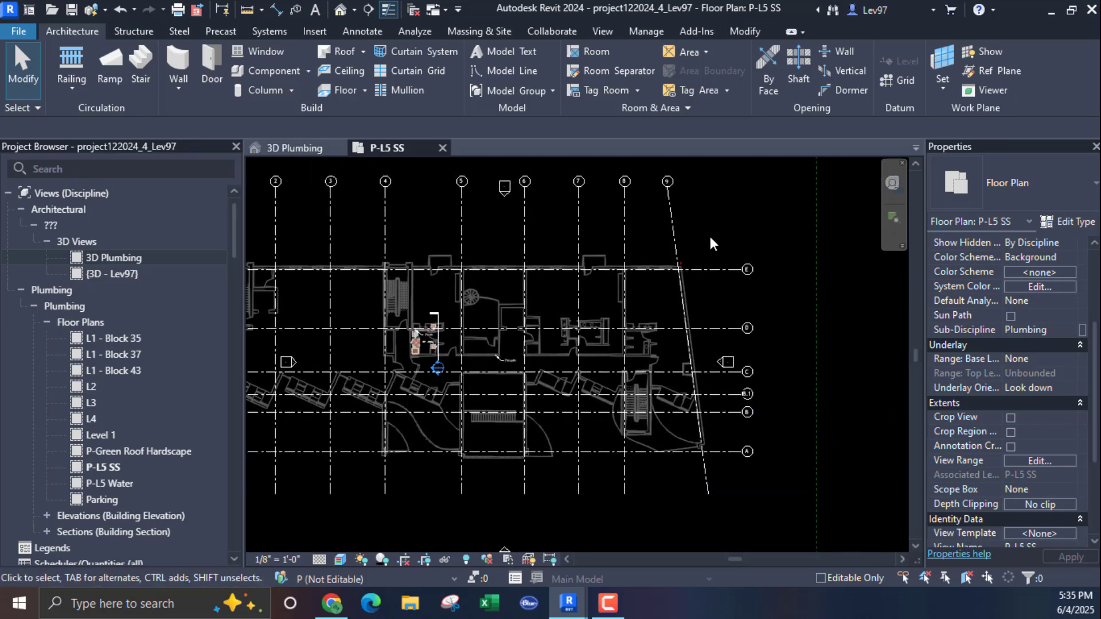
left_click_drag(710, 239, 780, 384)
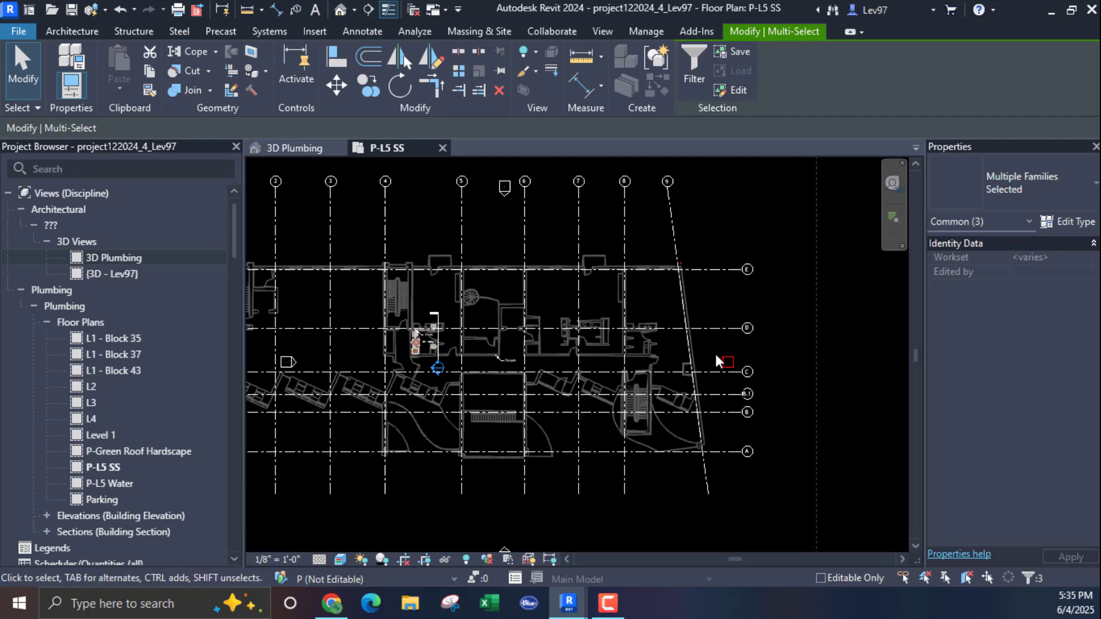
left_click(745, 356)
mouse_move(697, 250)
left_mouse_down()
mouse_move(745, 395)
mouse_move(794, 366)
left_mouse_up()
scroll(654, 418, "down", 3)
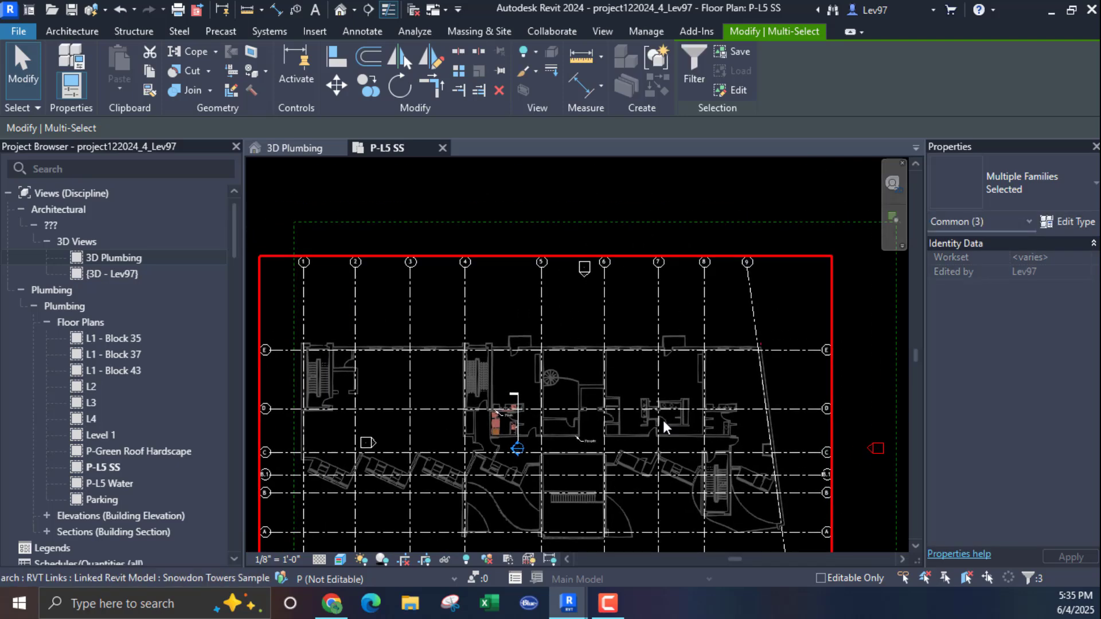
middle_click_drag(631, 481, 717, 475)
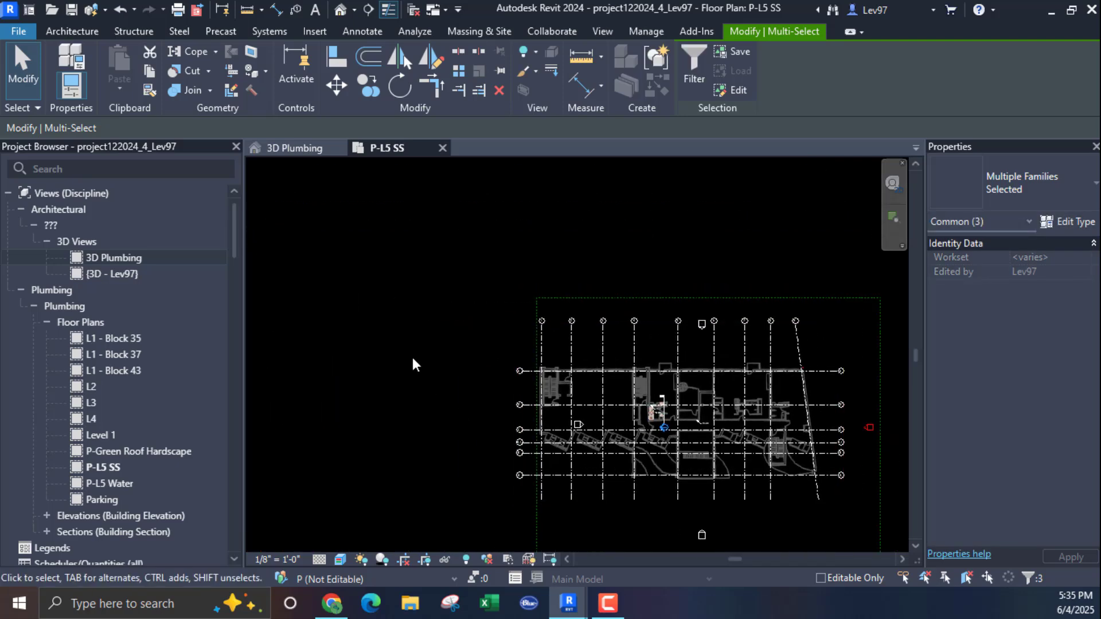
mouse_move(451, 374)
left_mouse_down()
mouse_move(548, 446)
mouse_move(609, 453)
mouse_move(582, 421)
mouse_move(497, 402)
left_mouse_up()
mouse_move(653, 277)
left_mouse_down()
mouse_move(728, 346)
mouse_move(703, 278)
left_mouse_up()
scroll(614, 444, "up", 3)
scroll(714, 391, "up", 2)
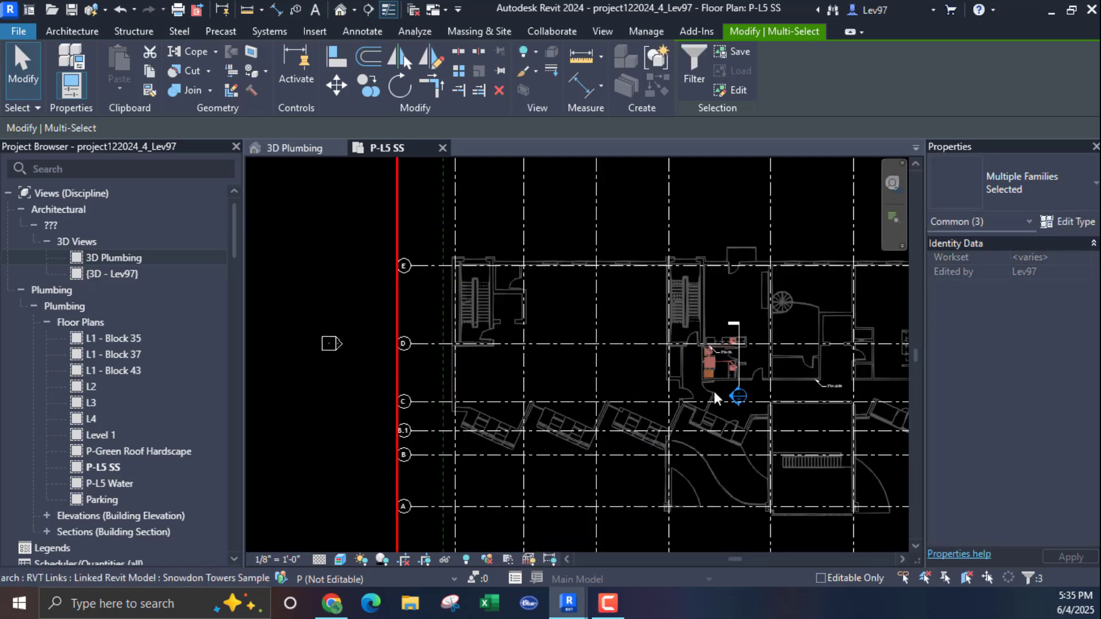
middle_click_drag(714, 391, 502, 365)
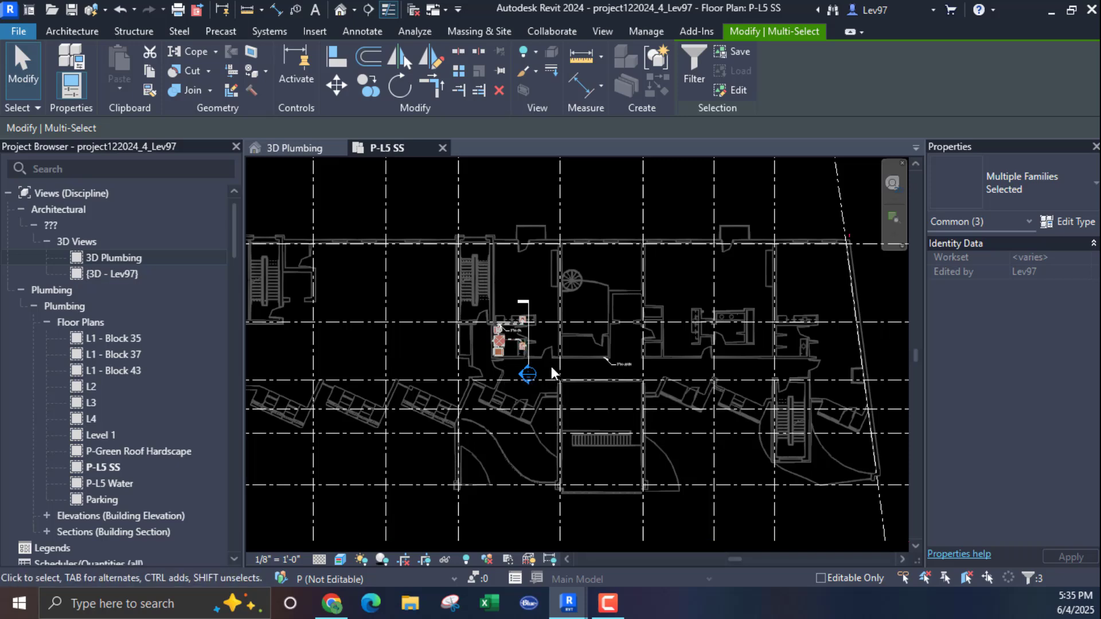
middle_click_drag(593, 367, 619, 374)
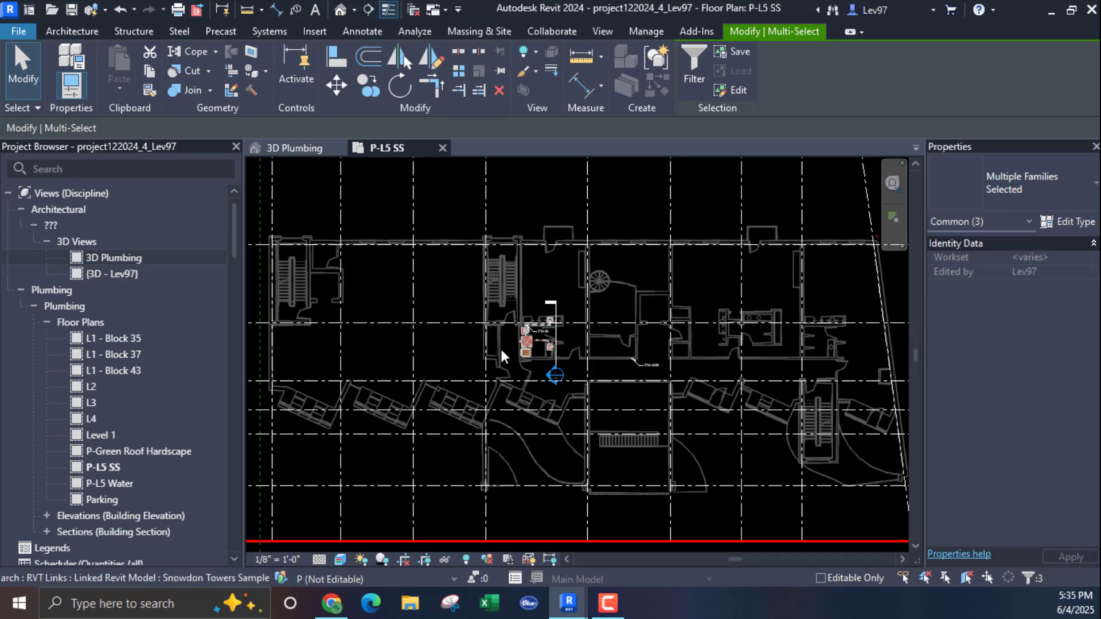
Duplicate the P-L5 SS floor plan view without detailing, saving the project in the process.
left_click(88, 468)
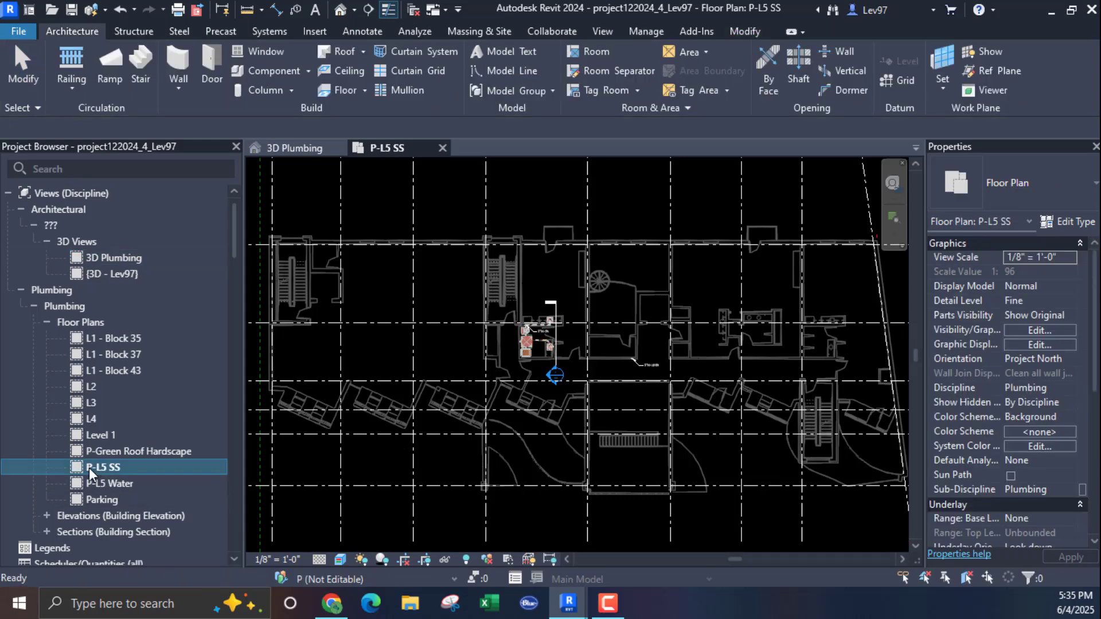
right_click(88, 468)
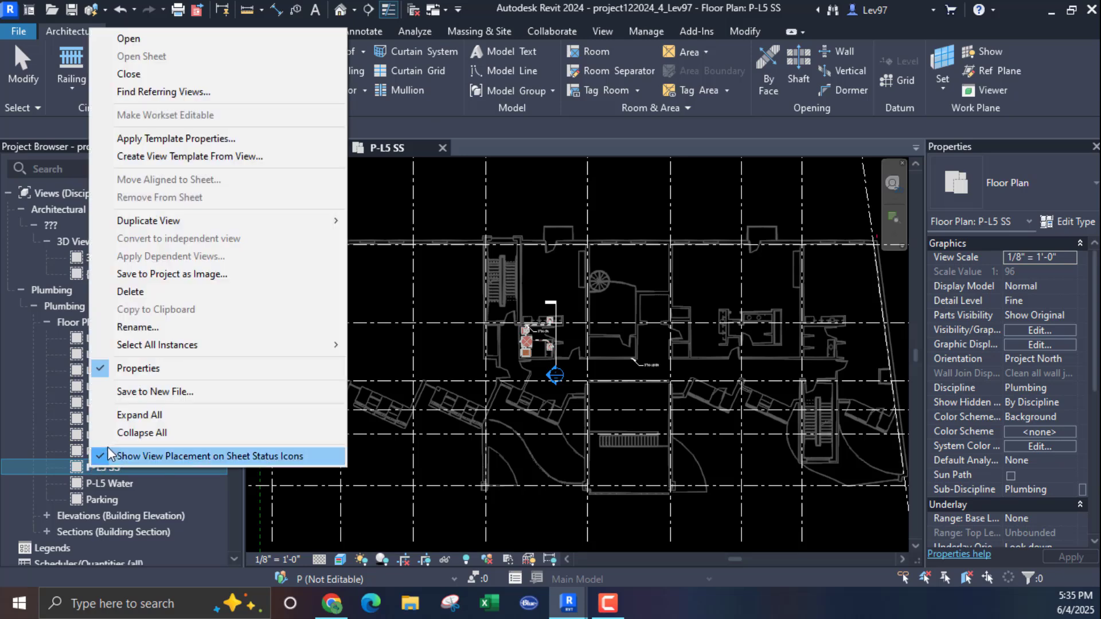
mouse_move(240, 219)
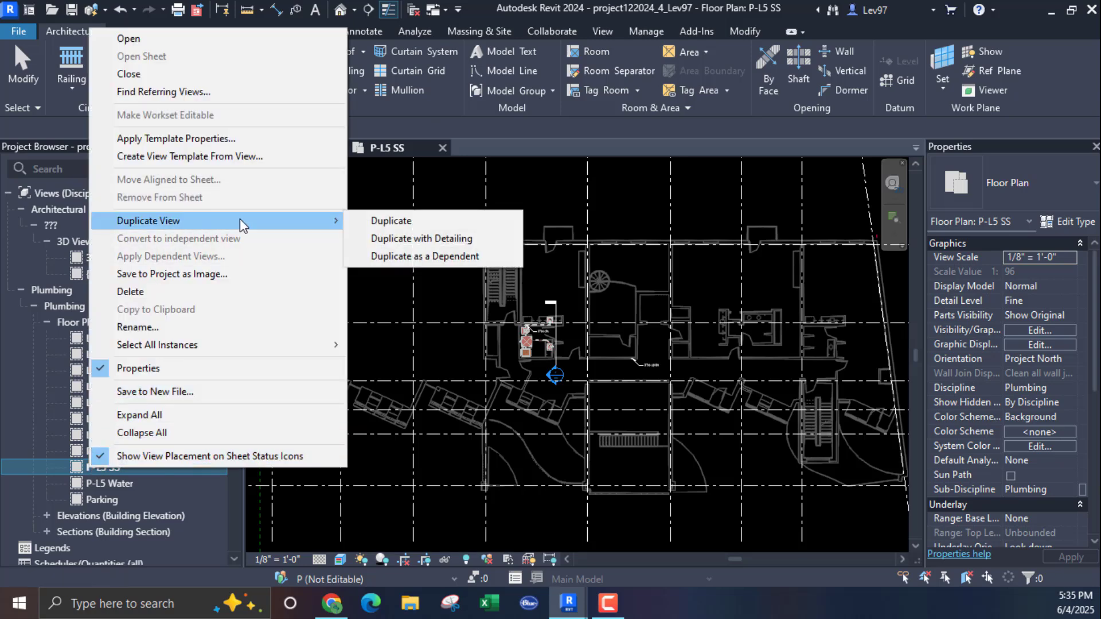
left_click(404, 222)
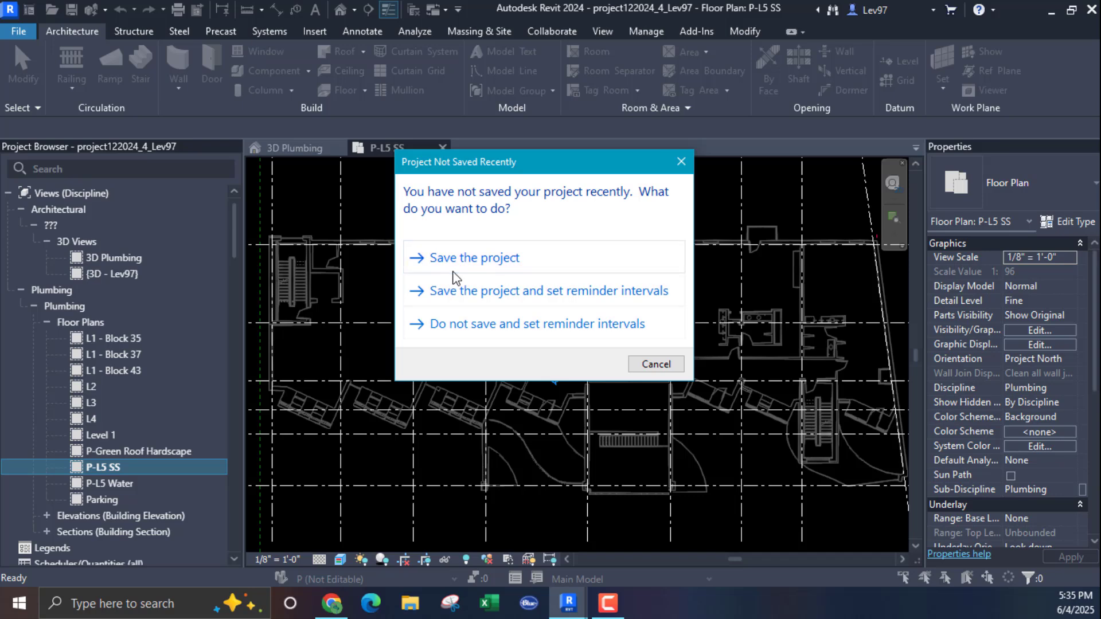
left_click(453, 270)
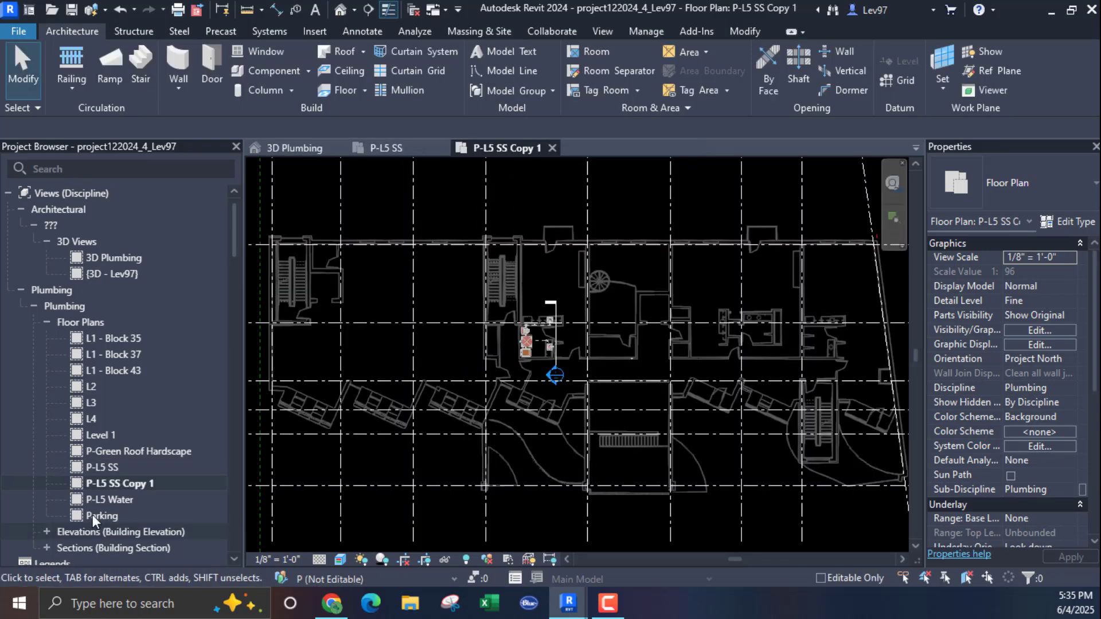
Rename the duplicated floor plan view as P-L5 Vent.
right_click(108, 484)
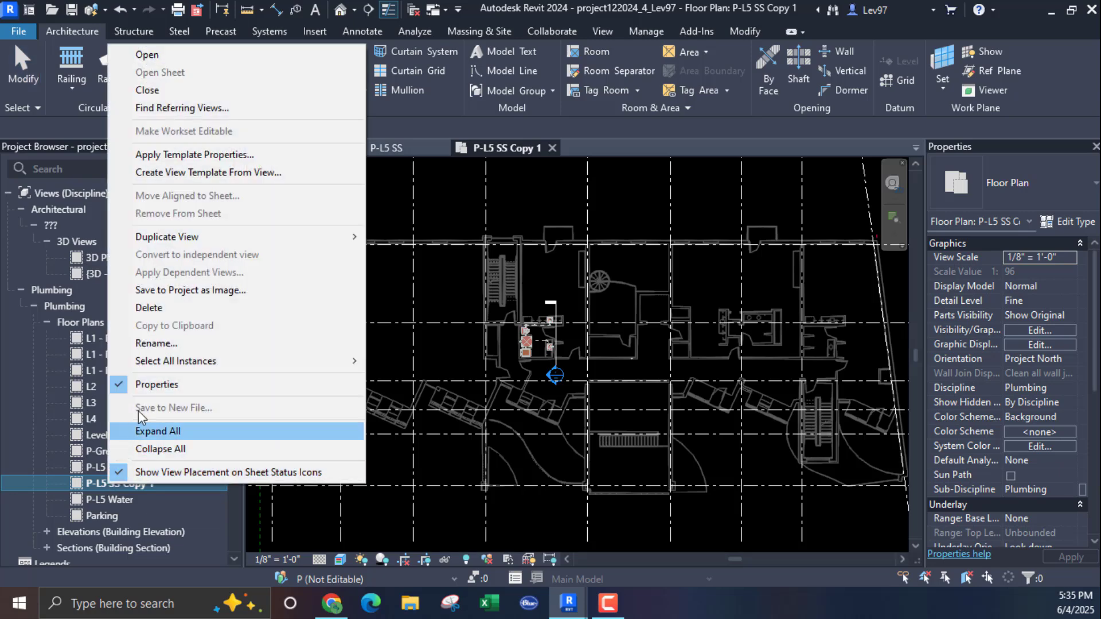
mouse_move(171, 240)
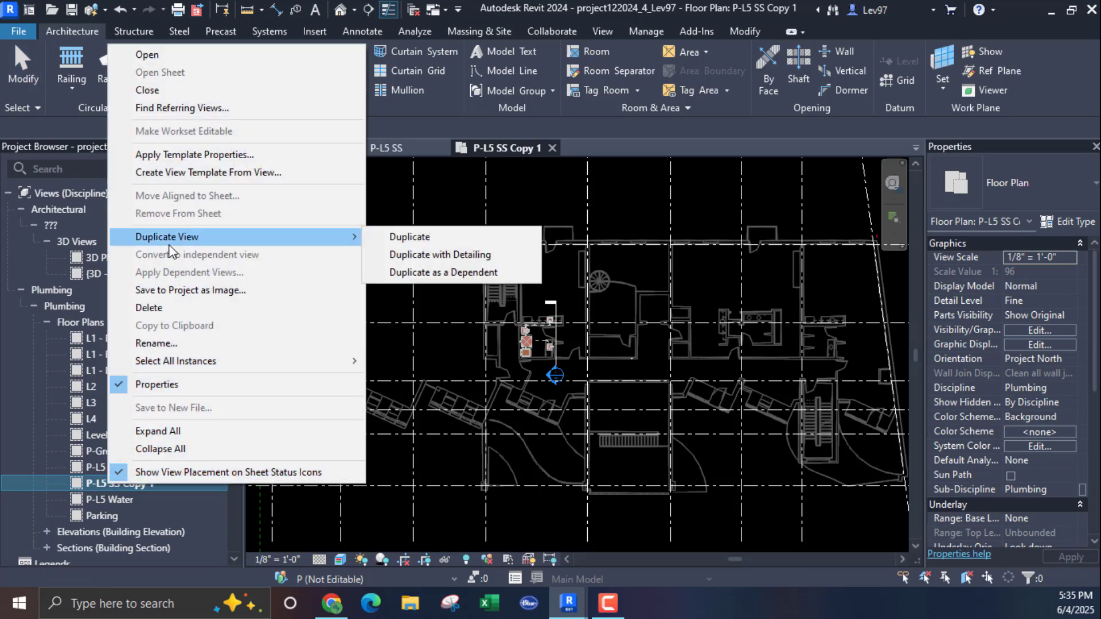
left_click(167, 343)
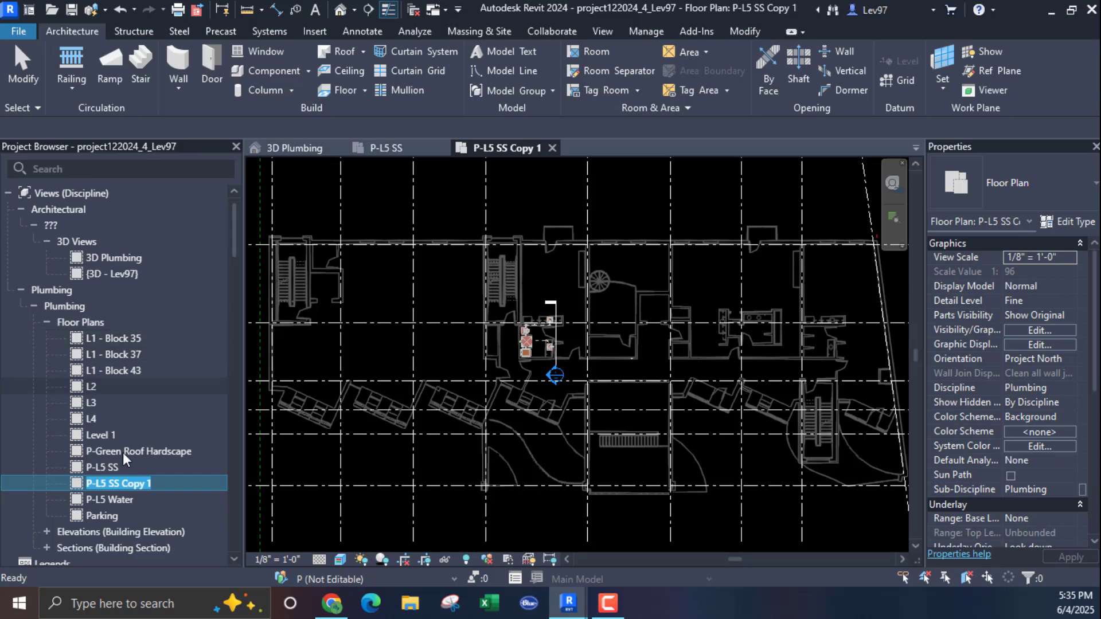
left_click(109, 484)
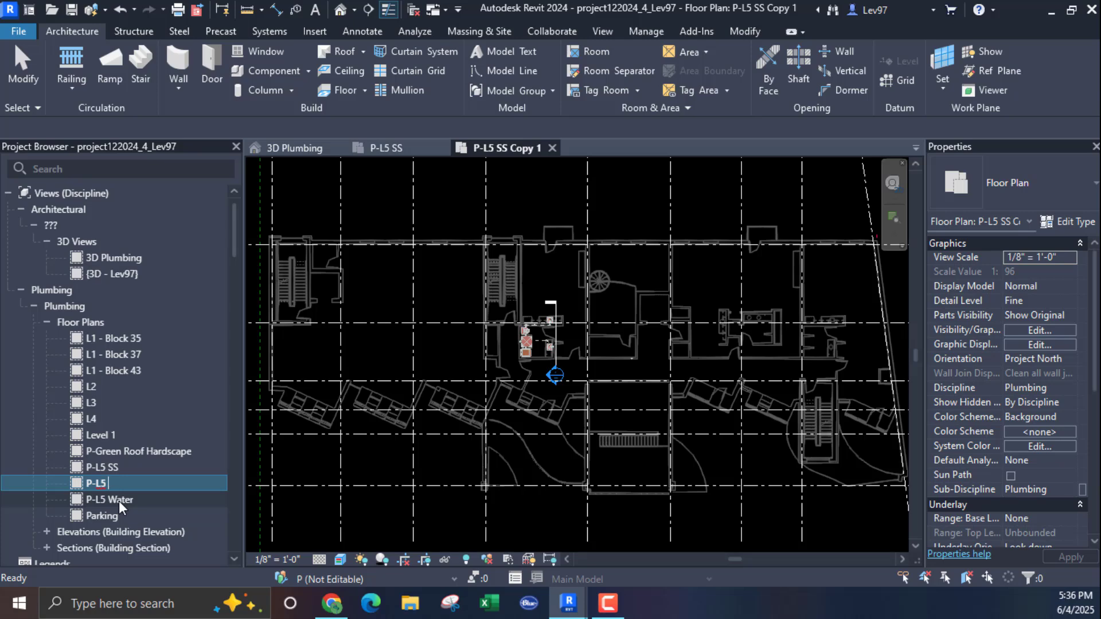
type("Vent")
key("Return")
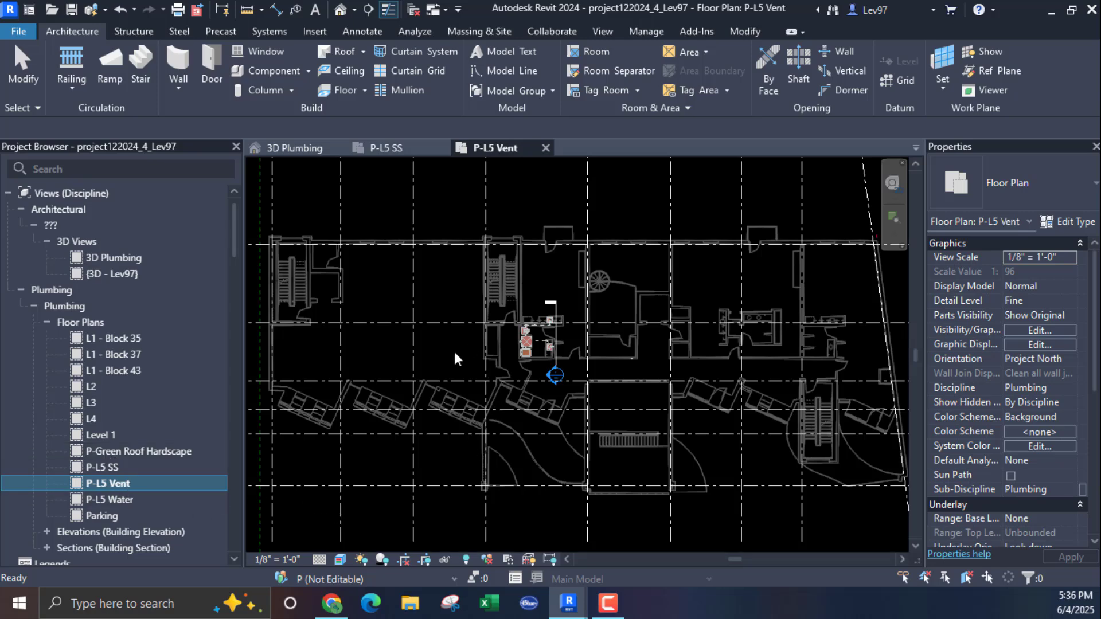
Review the view range settings of the P-L5 Vent floor plan and dismiss them without changes.
middle_click_drag(476, 364, 448, 378)
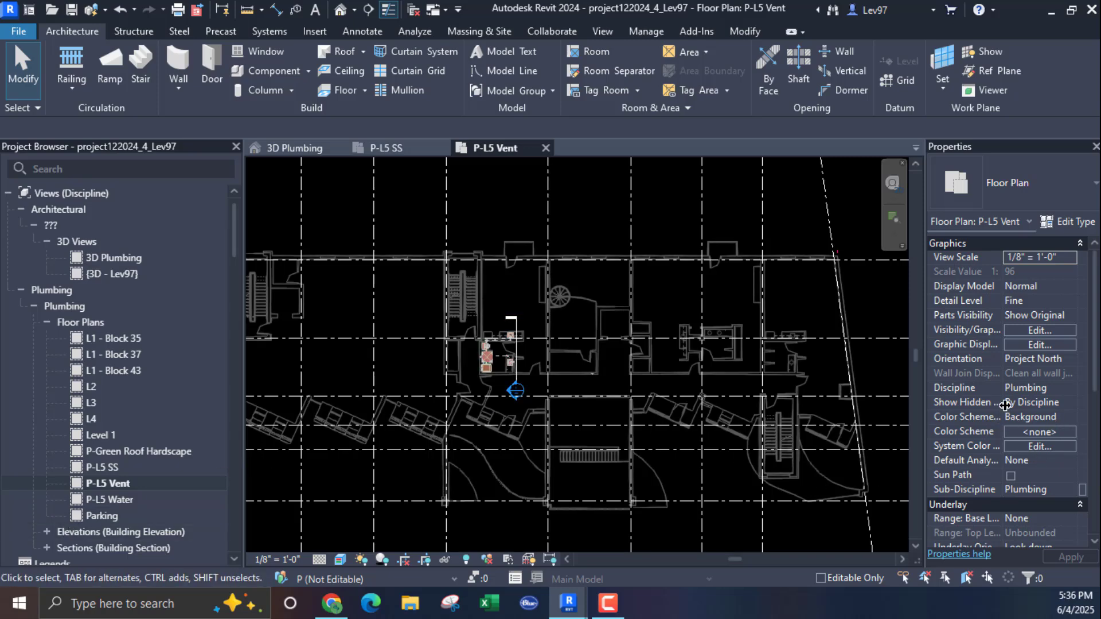
scroll(997, 391, "down", 3)
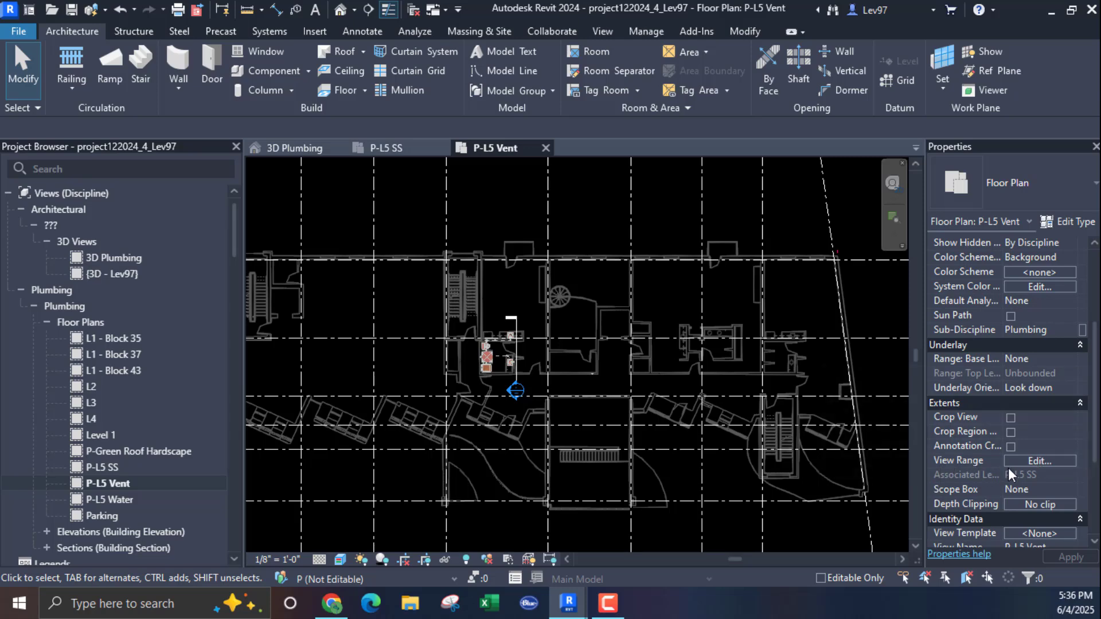
left_click(1040, 460)
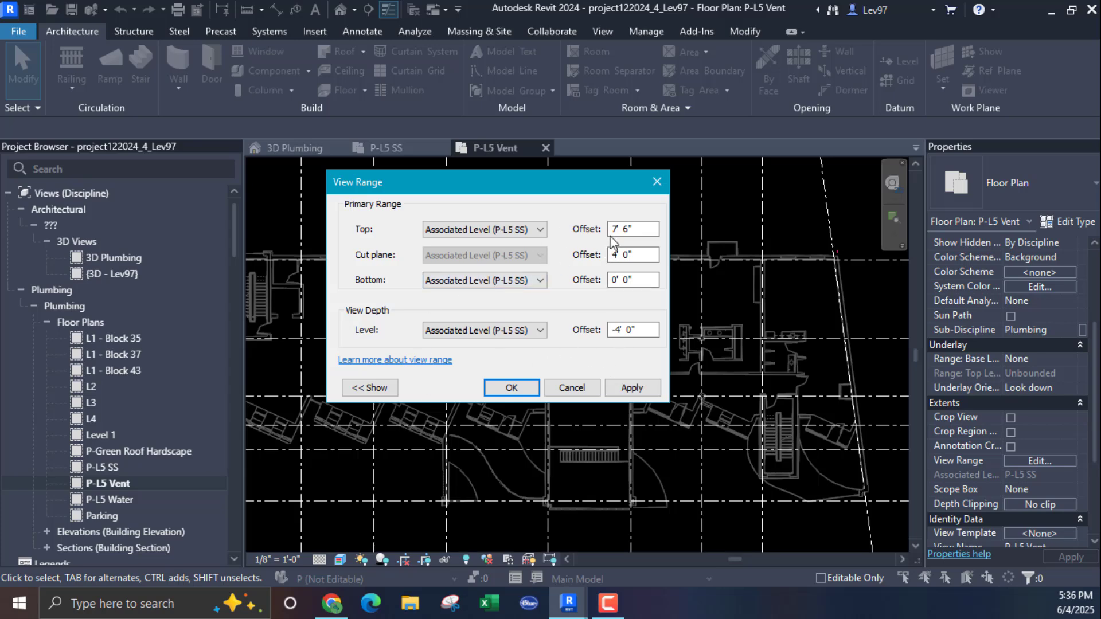
double_click(631, 229)
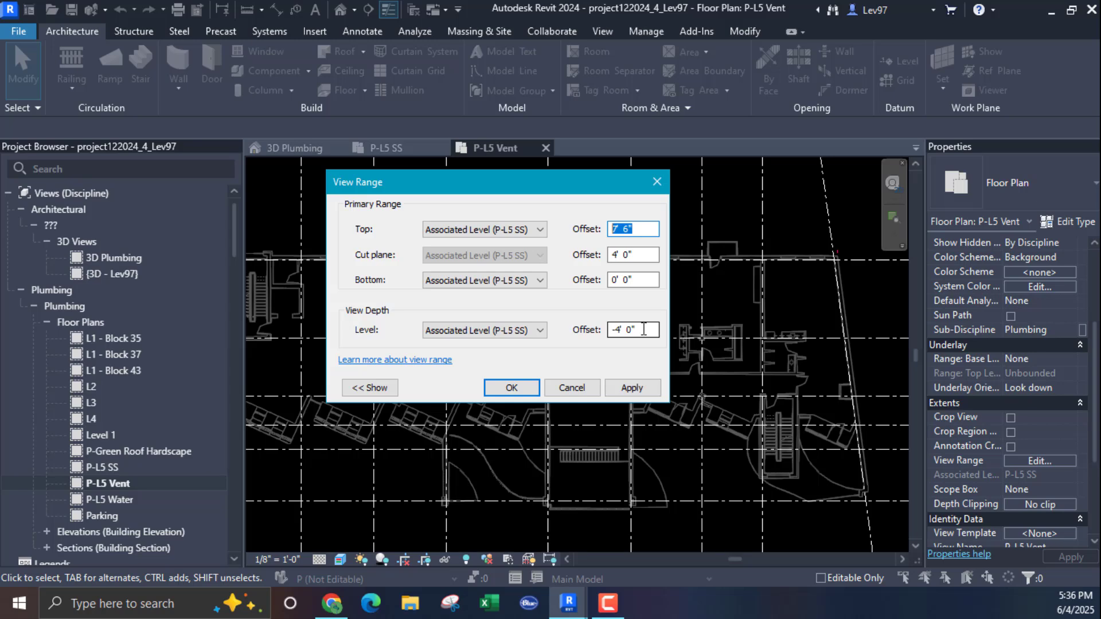
left_click(572, 388)
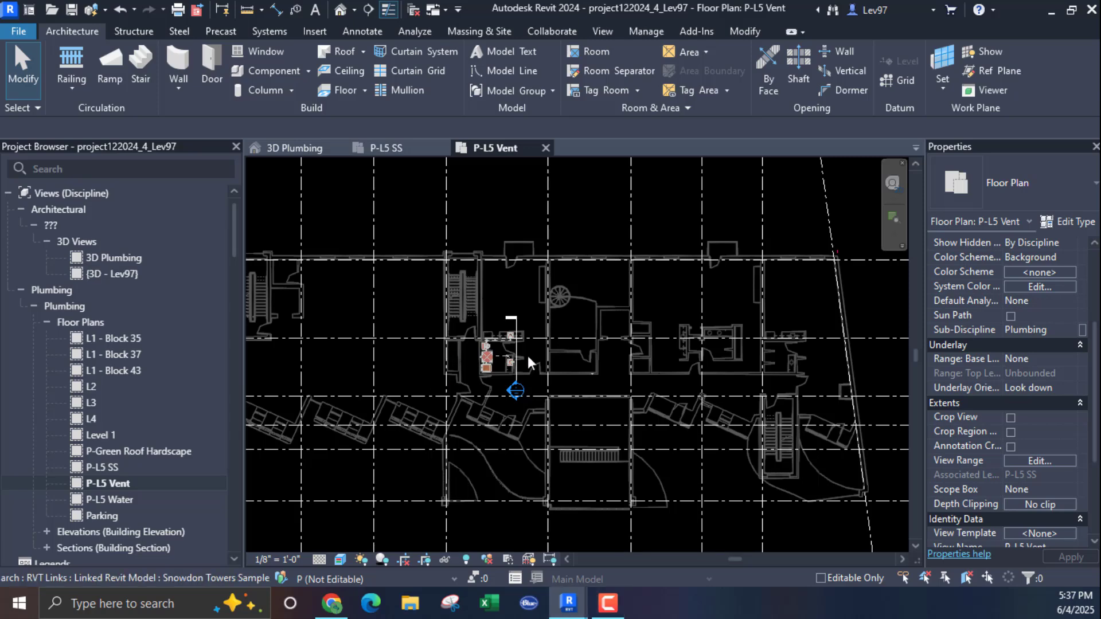
Close the P-L5 SS floor plan view, keeping P-L5 Vent open.
mouse_move(586, 361)
middle_mouse_down()
mouse_move(543, 343)
mouse_move(599, 349)
middle_mouse_up()
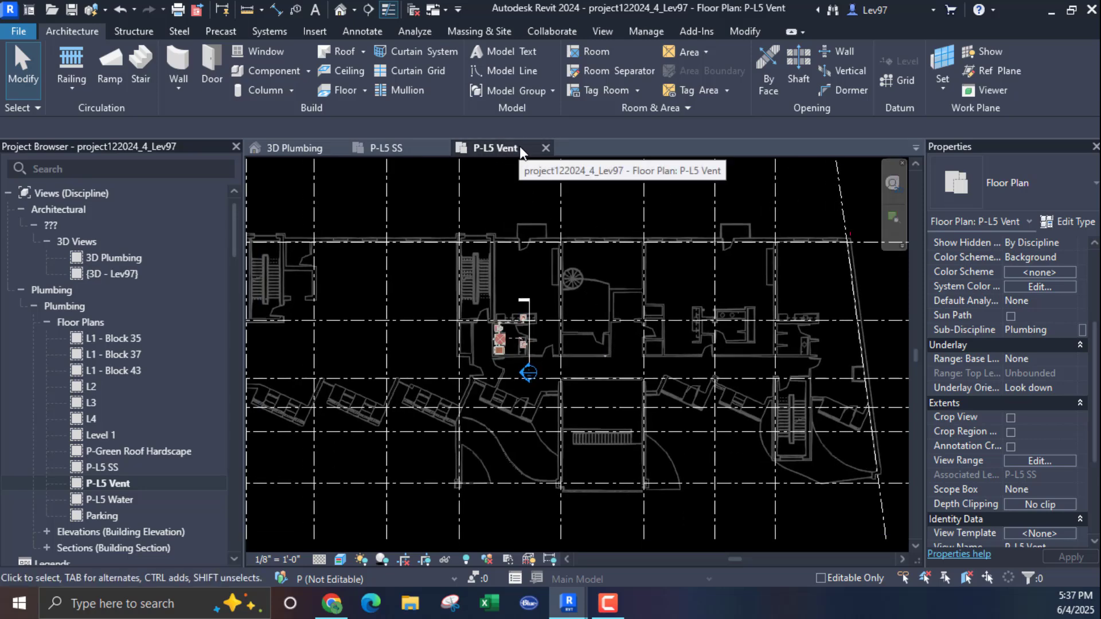
left_click(411, 146)
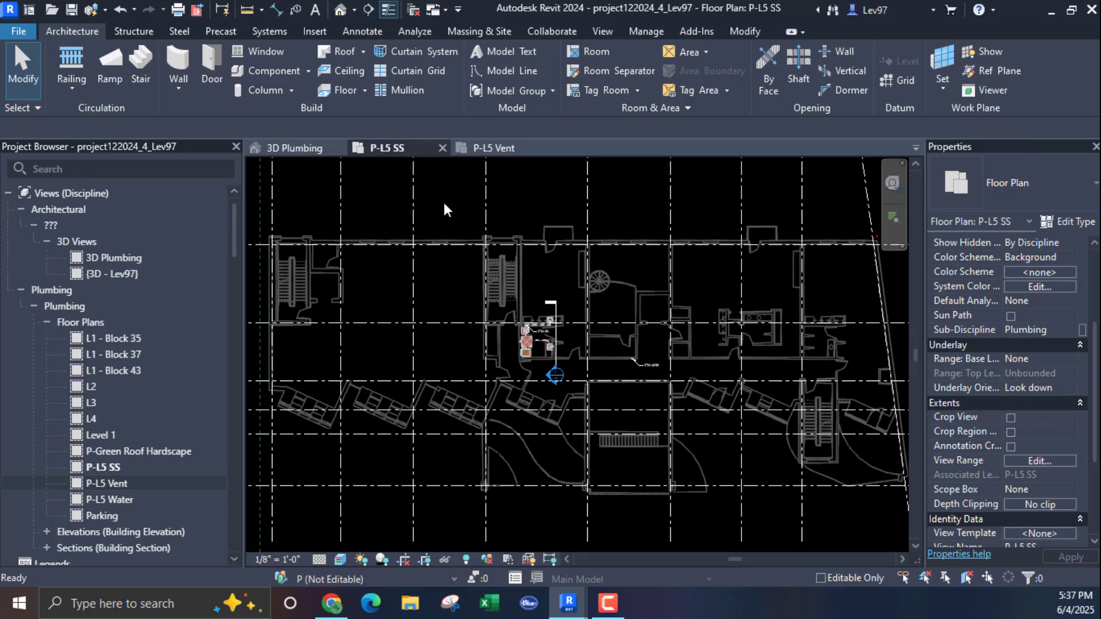
left_click(442, 148)
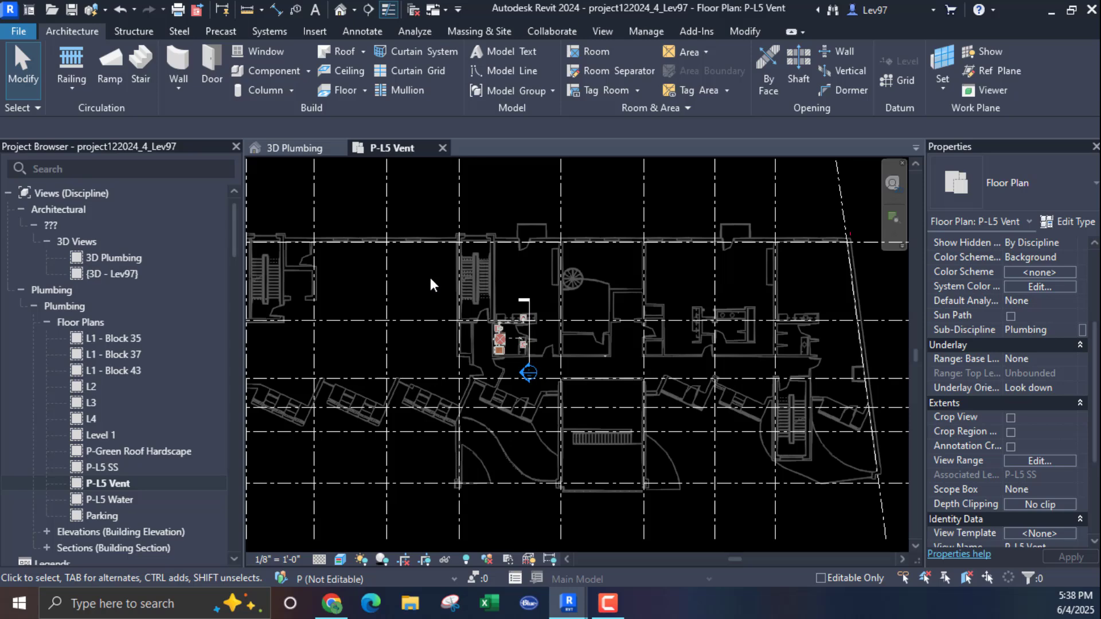
Open the Section 1 view from the section line beside the restroom, and return to the P-L5 Vent plan.
scroll(459, 322, "up", 5)
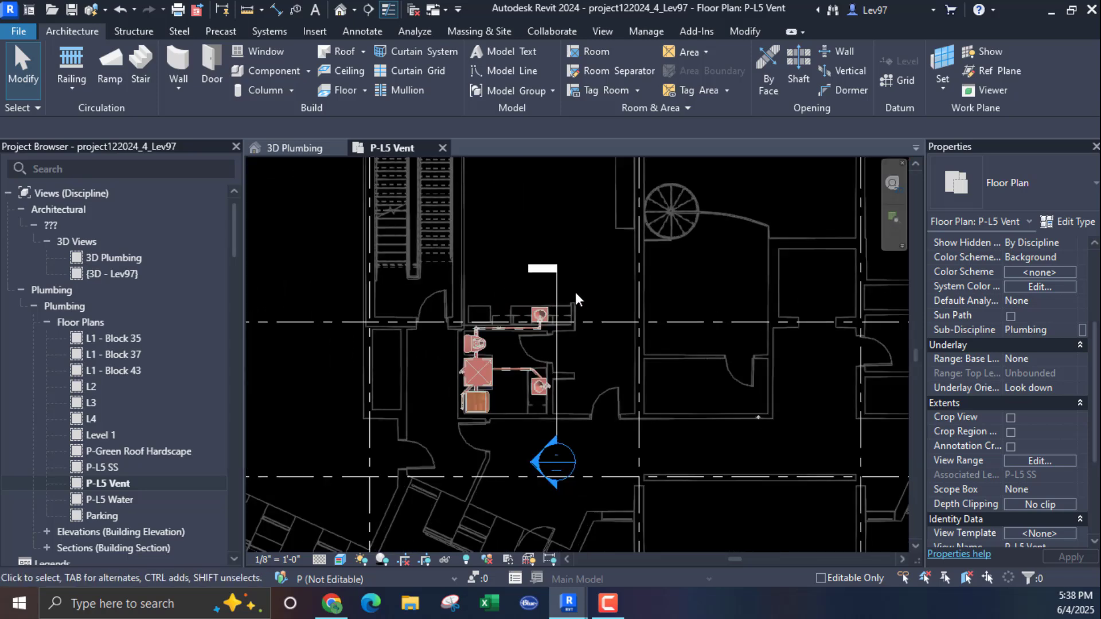
left_click(559, 284)
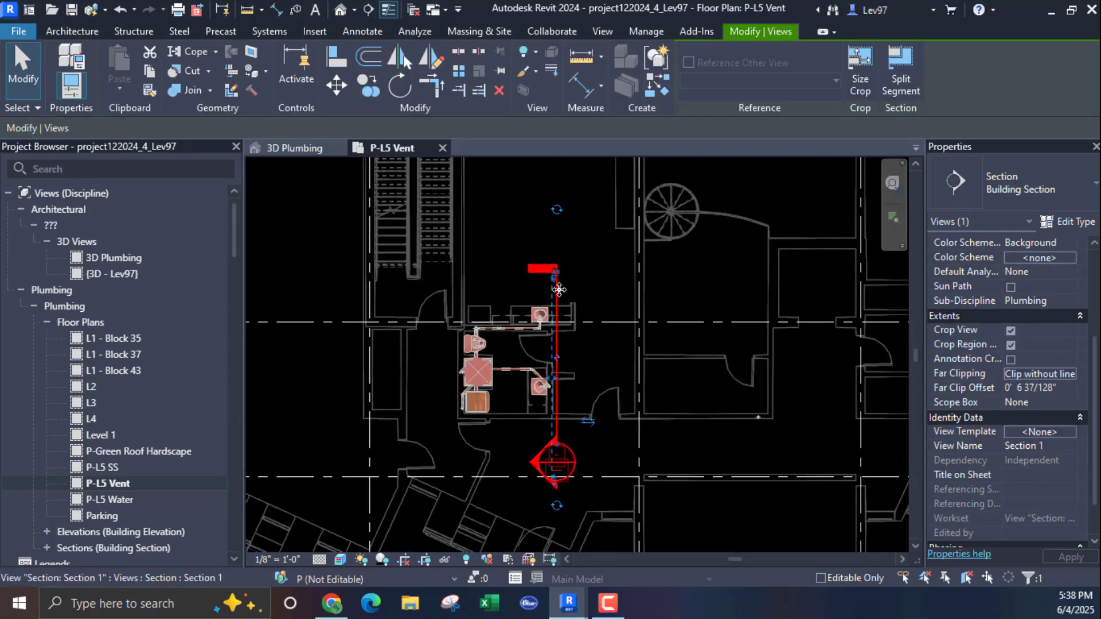
right_click(559, 290)
left_click(617, 170)
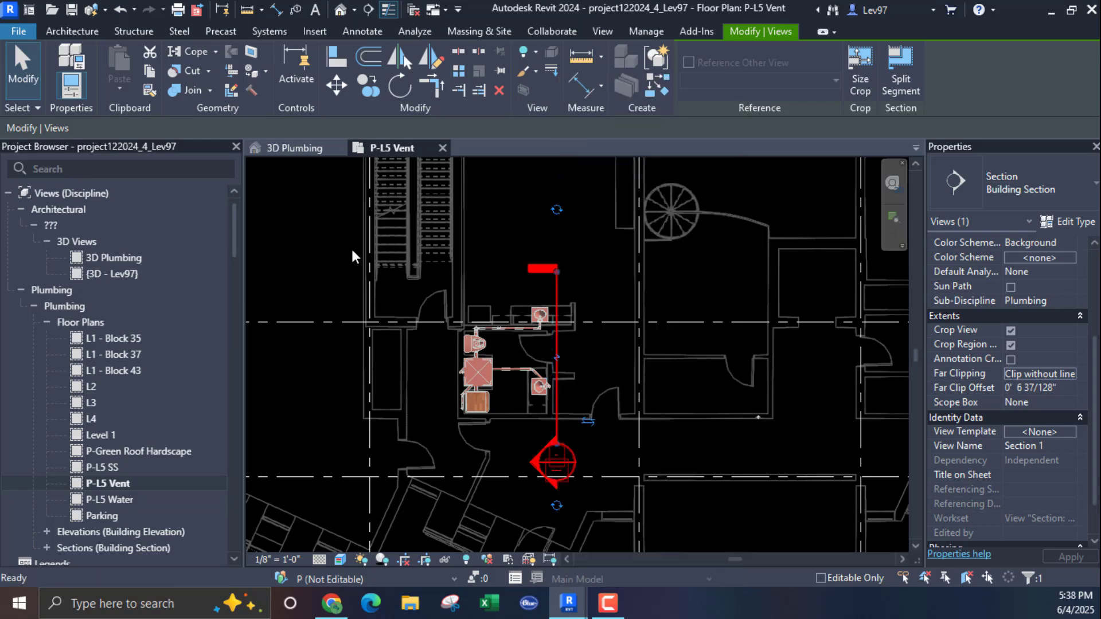
left_click(405, 148)
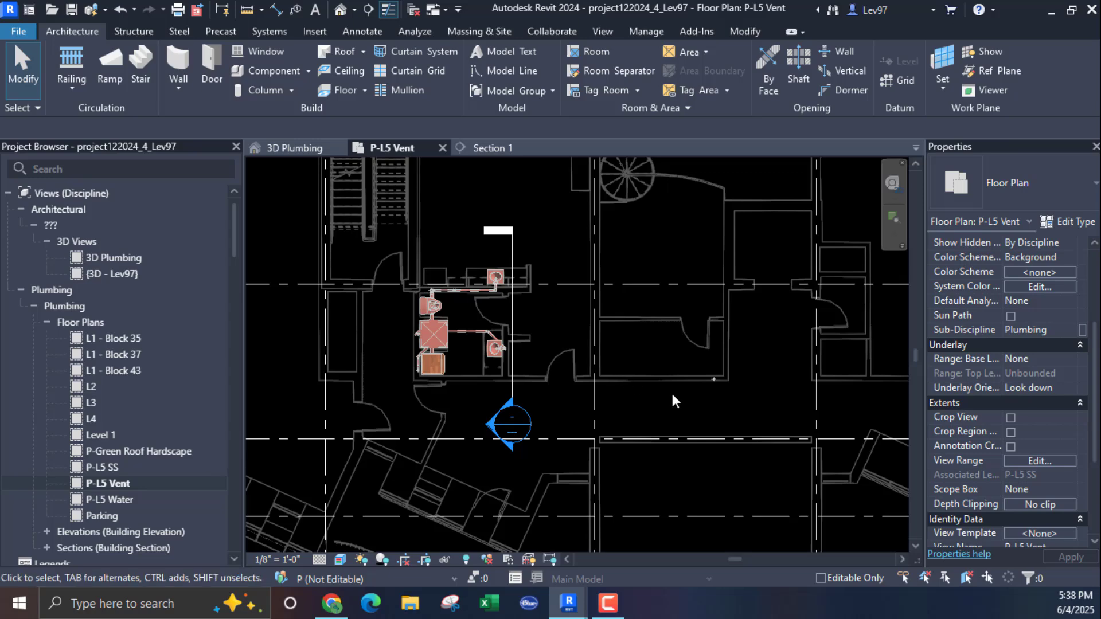
middle_click_drag(662, 377, 582, 392)
scroll(659, 430, "up", 5)
scroll(655, 401, "down", 3)
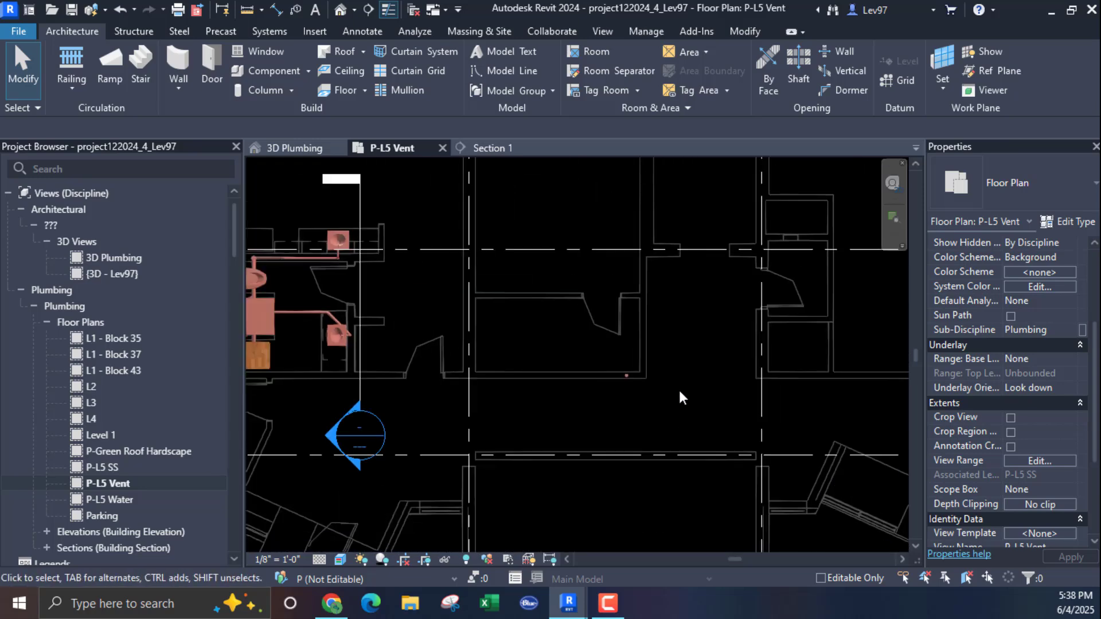
scroll(671, 404, "down", 4)
scroll(653, 393, "up", 2)
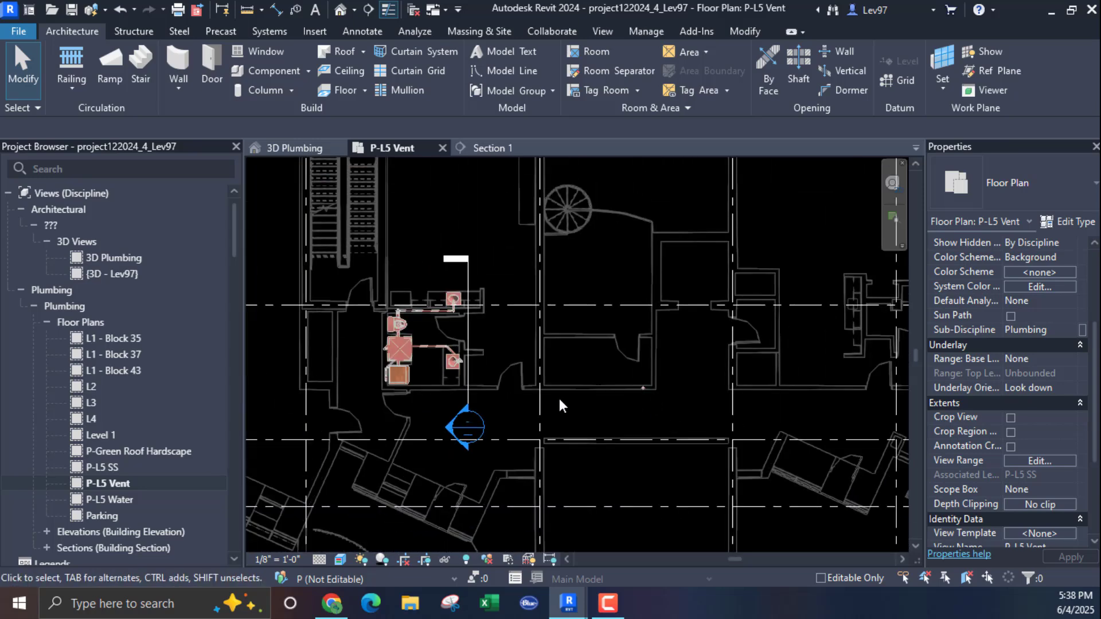
middle_click_drag(500, 367, 581, 386)
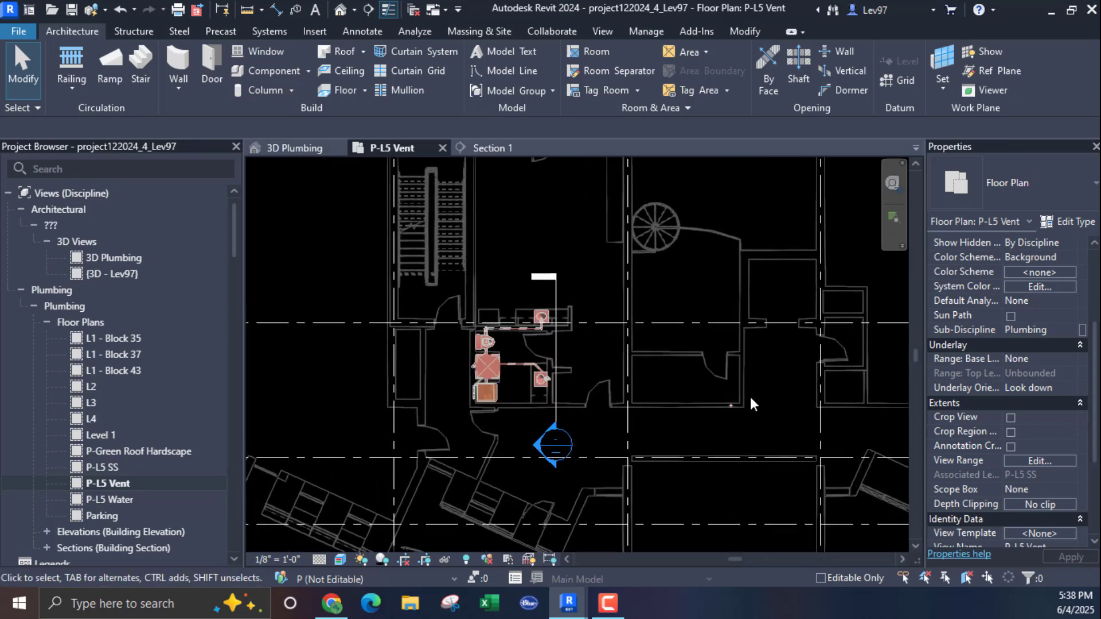
Set the P-L5 Vent view range to a top offset of 11' and a view depth offset of 0'.
left_click(1033, 462)
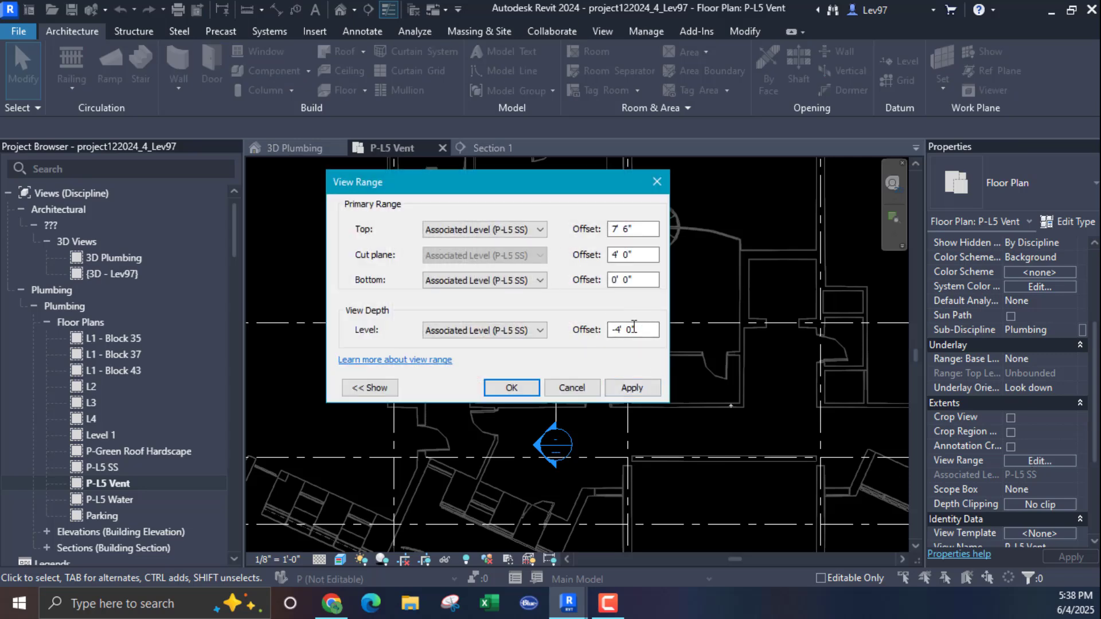
left_click_drag(646, 329, 547, 333)
type("0")
left_click_drag(642, 229, 579, 237)
type("11")
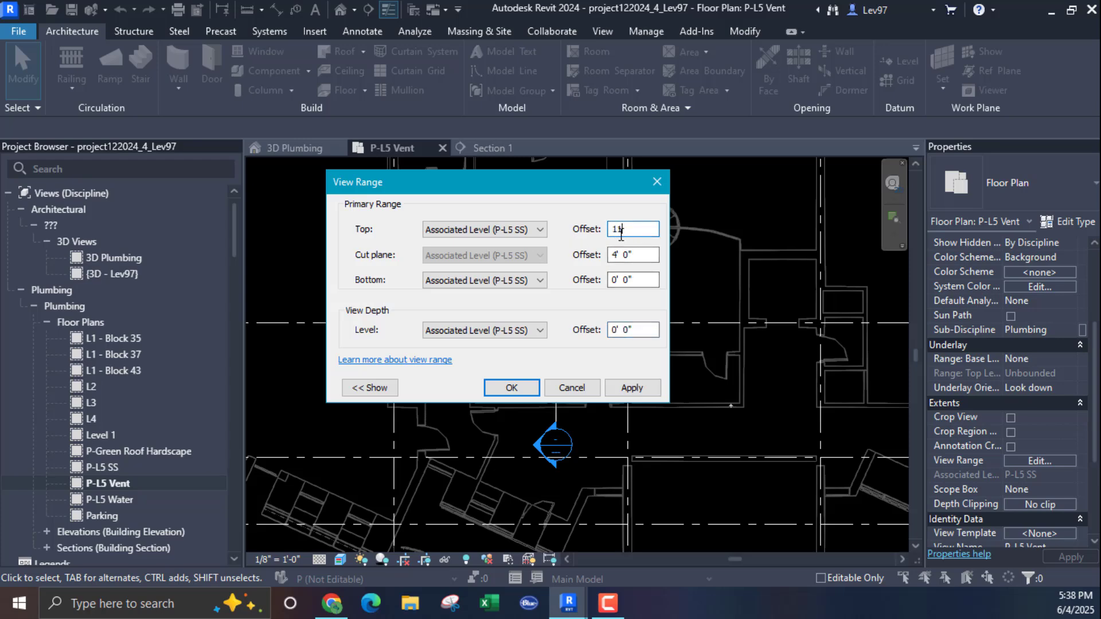
left_click(645, 280)
left_click(534, 331)
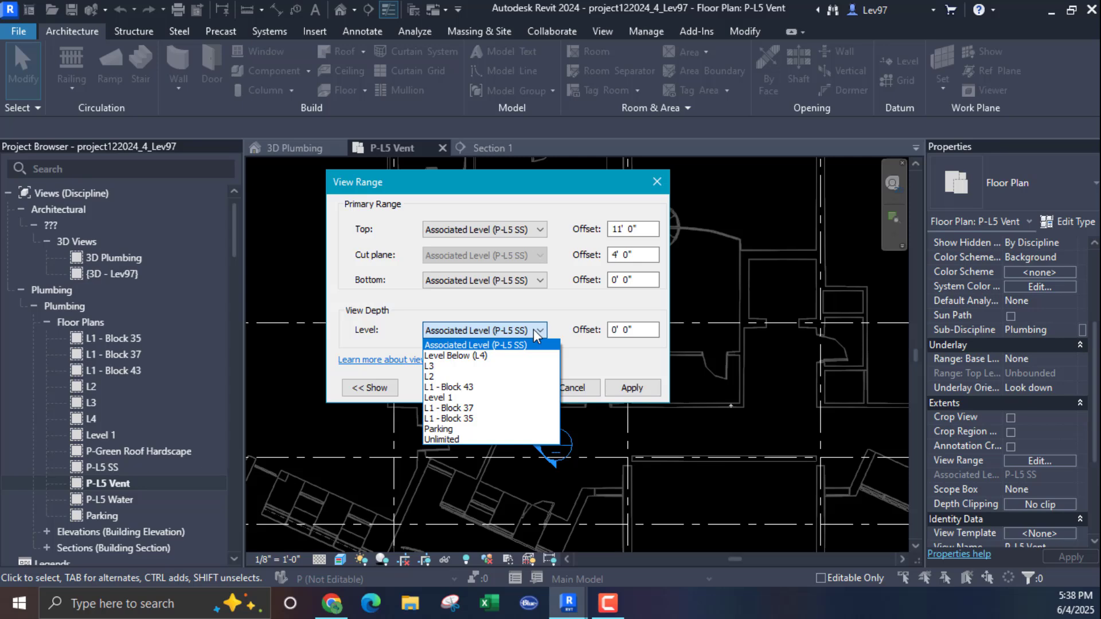
left_click(533, 330)
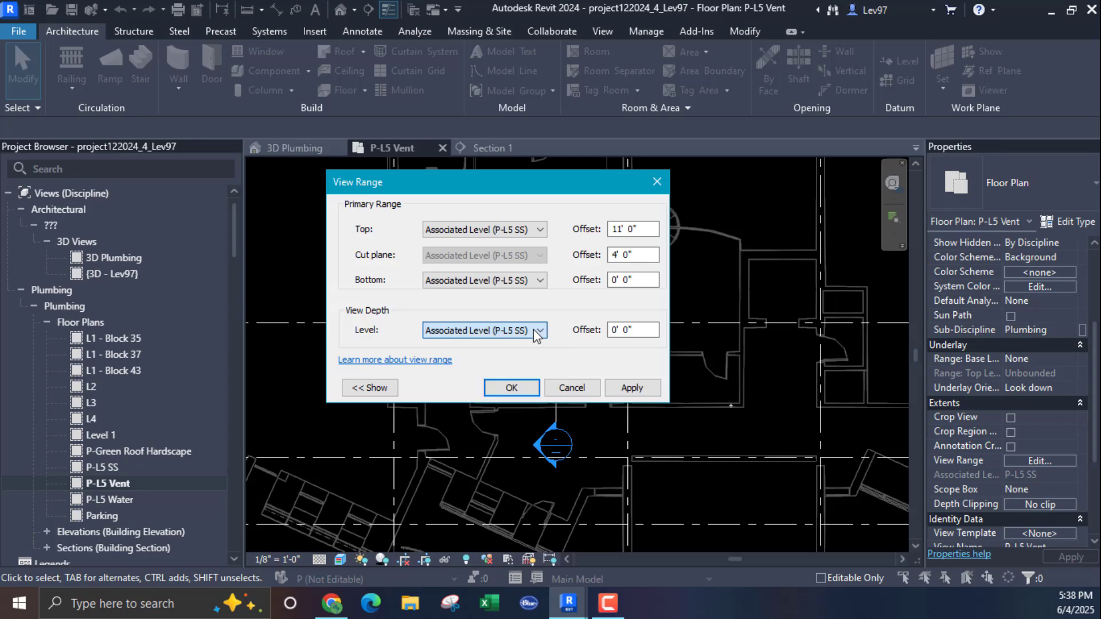
left_click(515, 388)
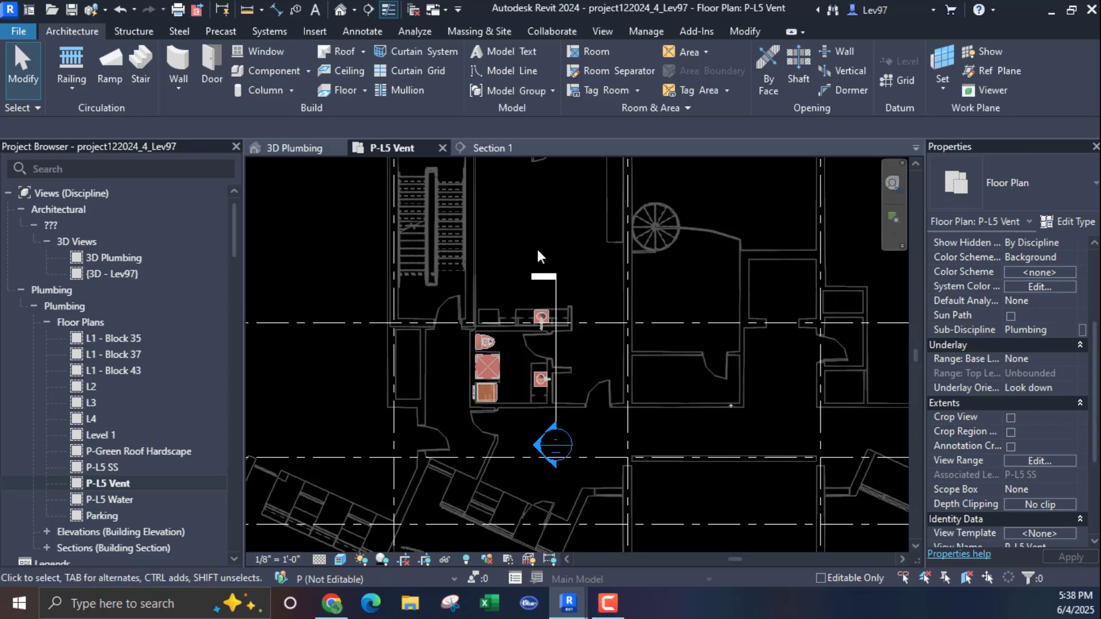
Open the filter settings in the visibility/graphic overrides of the P-L5 Vent floor plan.
scroll(562, 275, "down", 2)
scroll(574, 307, "up", 3)
scroll(556, 327, "down", 3)
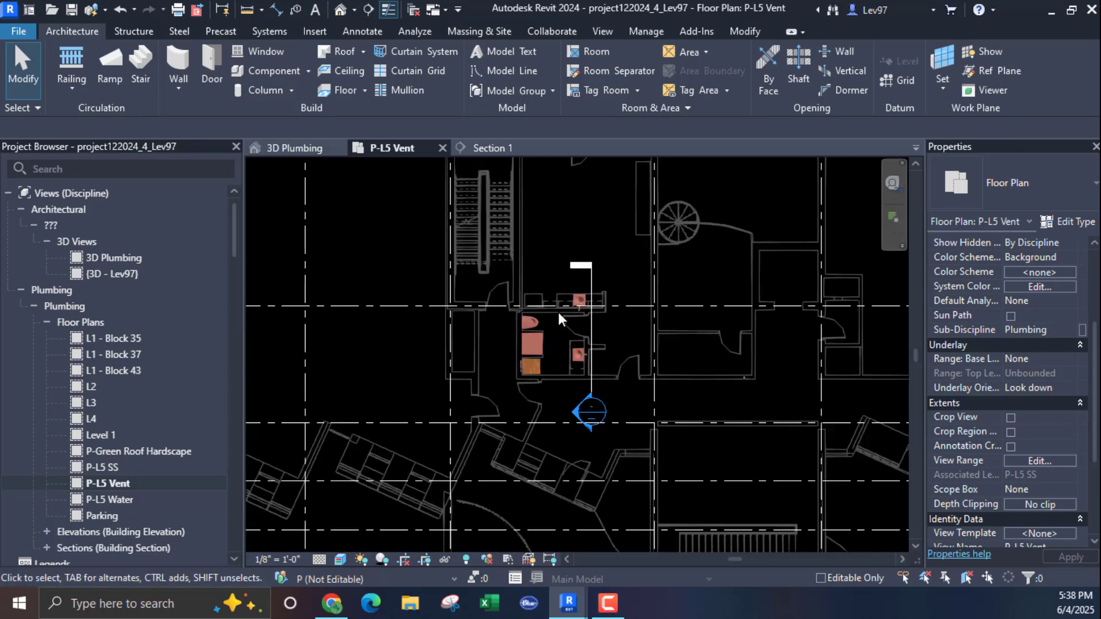
scroll(551, 338, "up", 3)
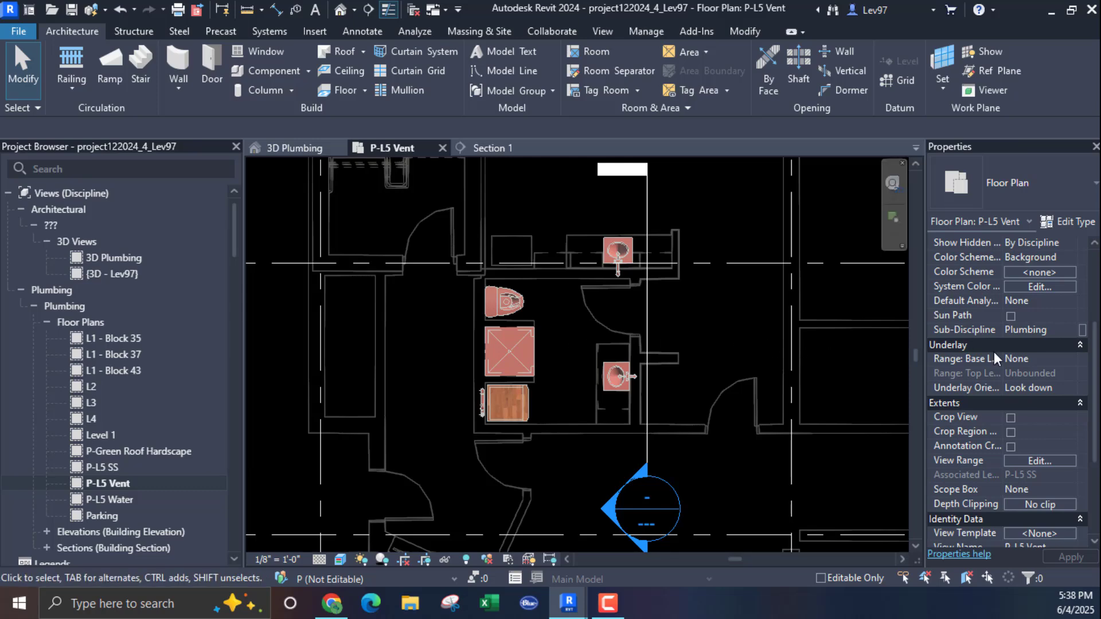
scroll(998, 345, "up", 4)
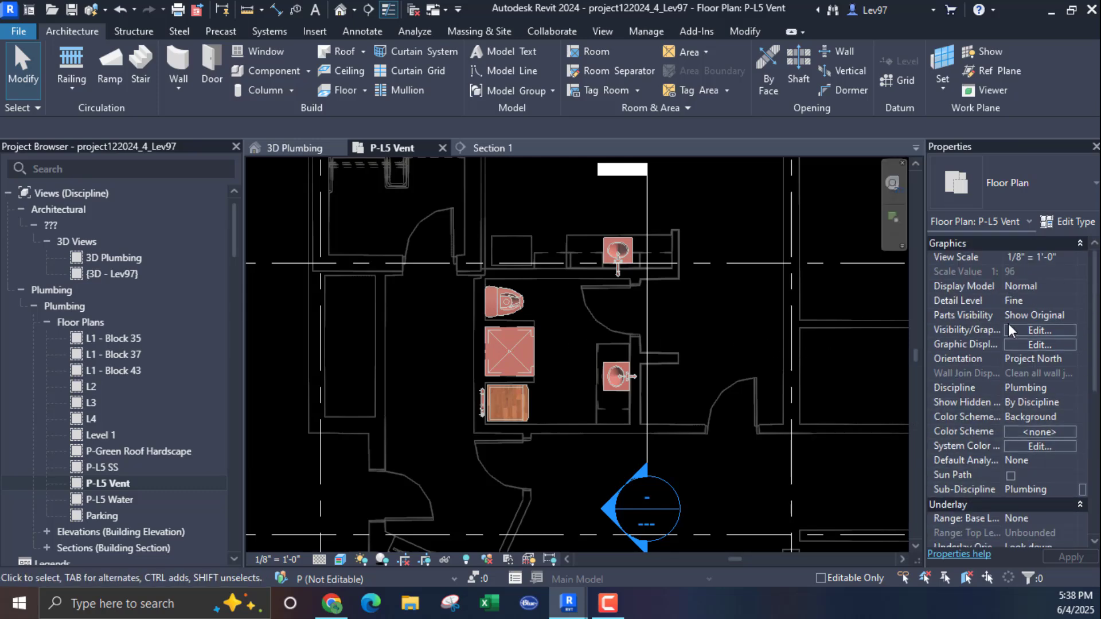
left_click(1038, 329)
left_click(693, 132)
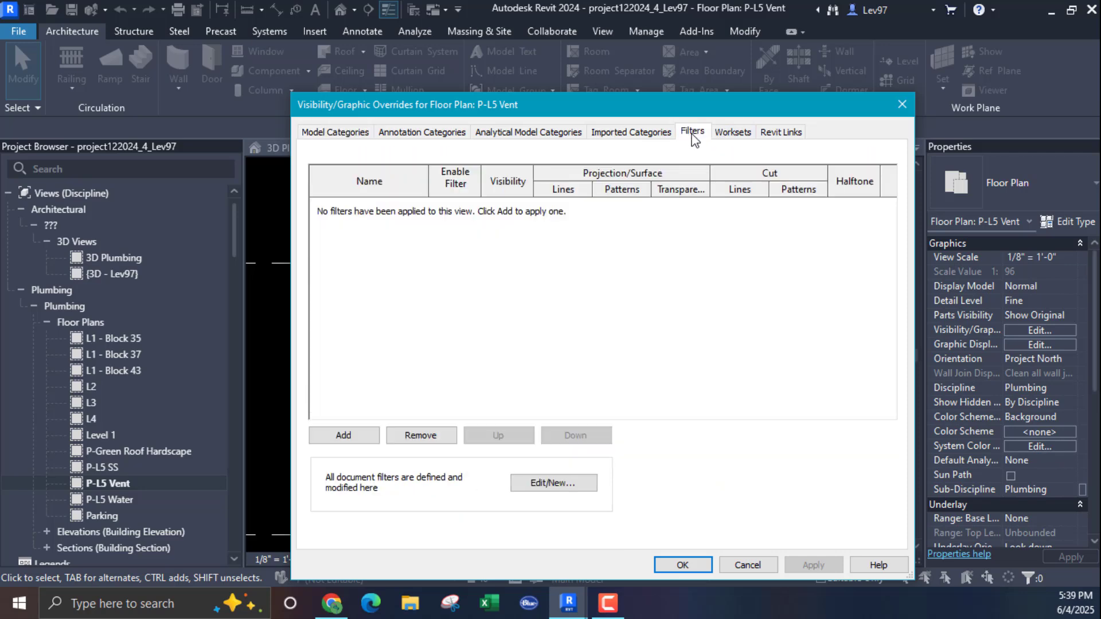
Review the filters available to add and the document's filter definitions, dismissing both without changes.
left_click(344, 436)
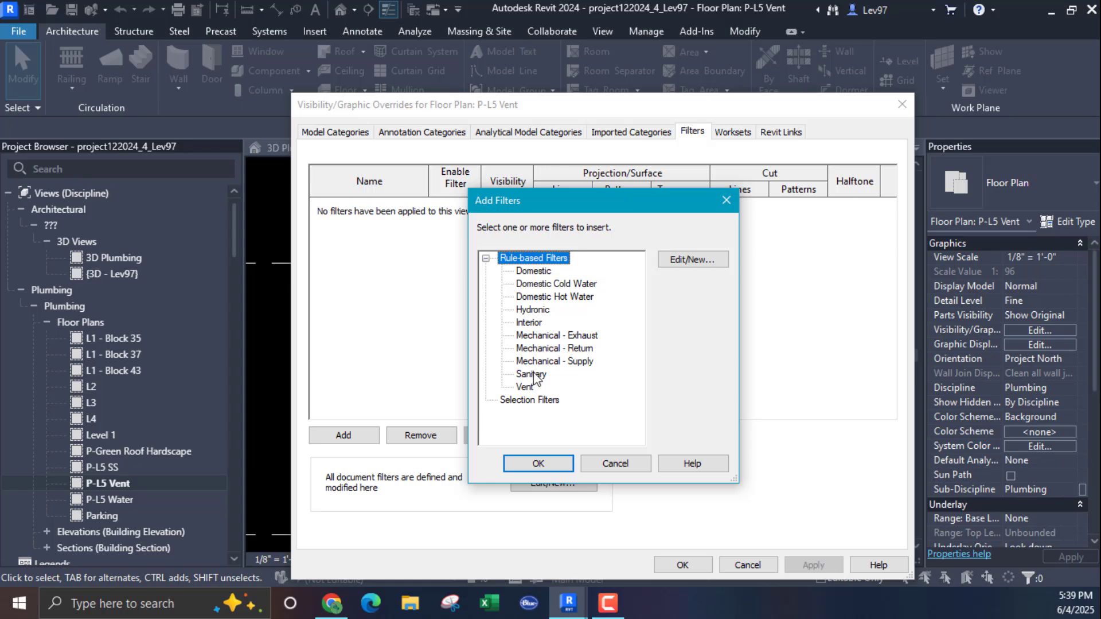
left_click(618, 465)
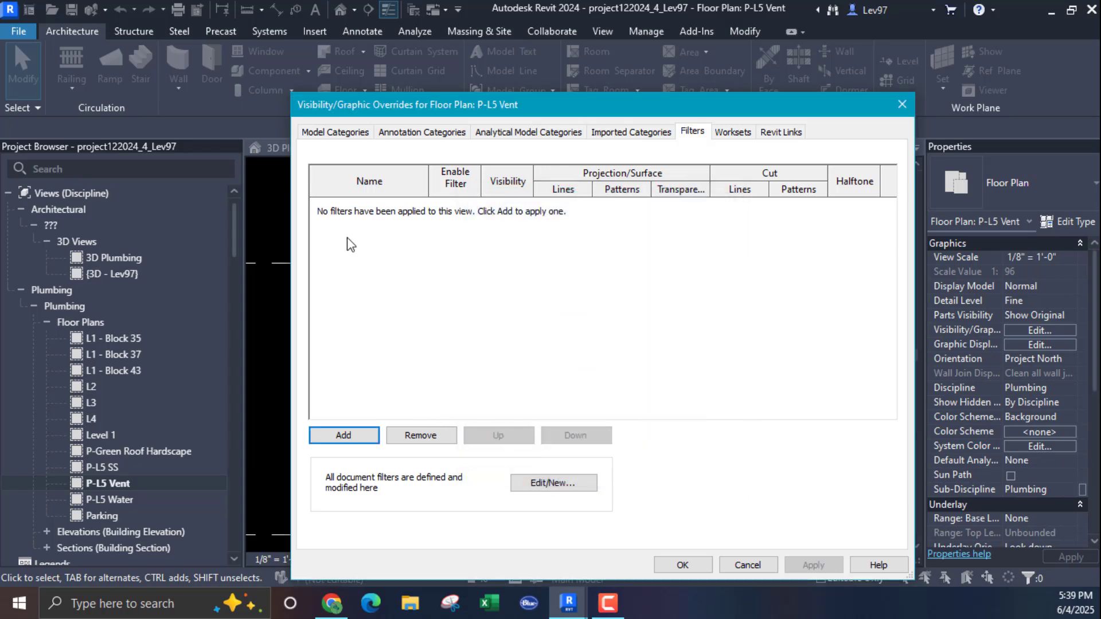
left_click(548, 483)
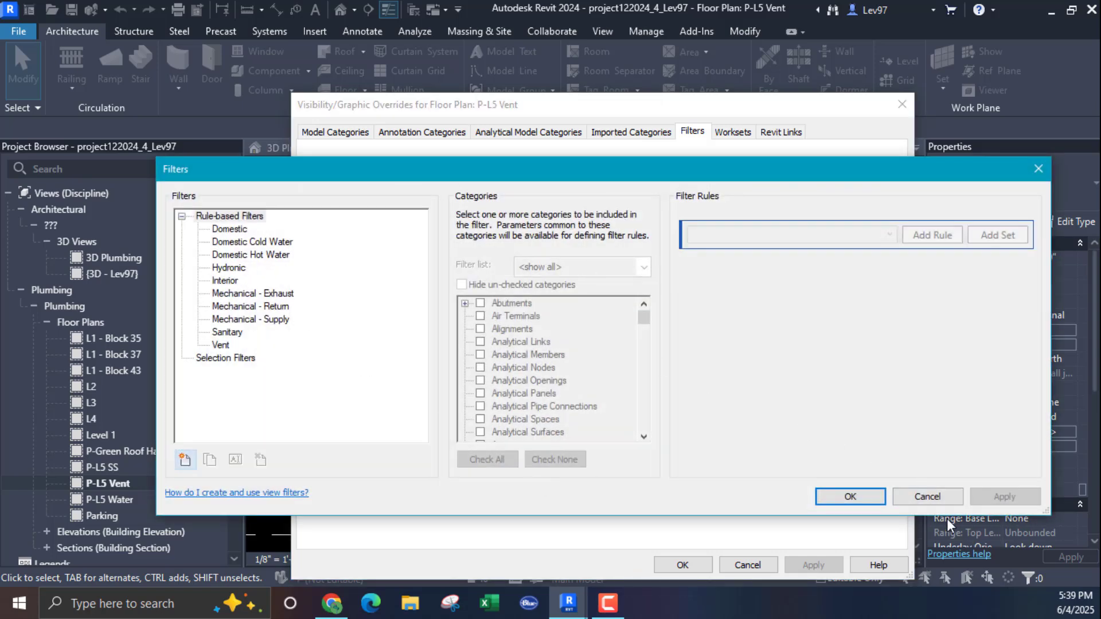
left_click(928, 497)
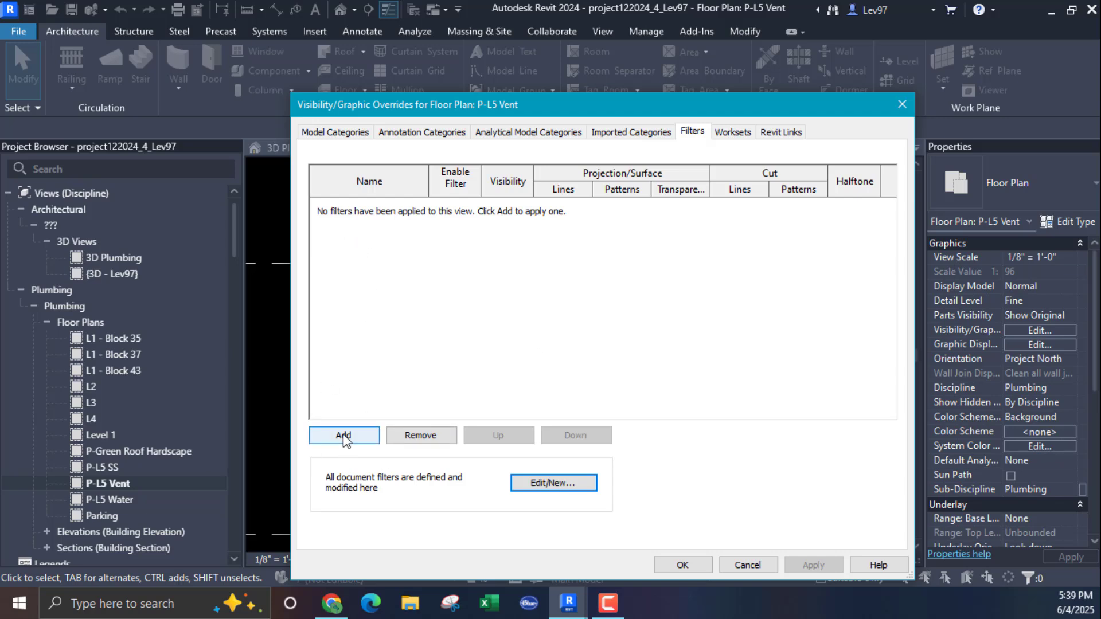
Duplicate the Sanitary filter in the document's filter definitions and rename the copy as SS.
left_click(561, 485)
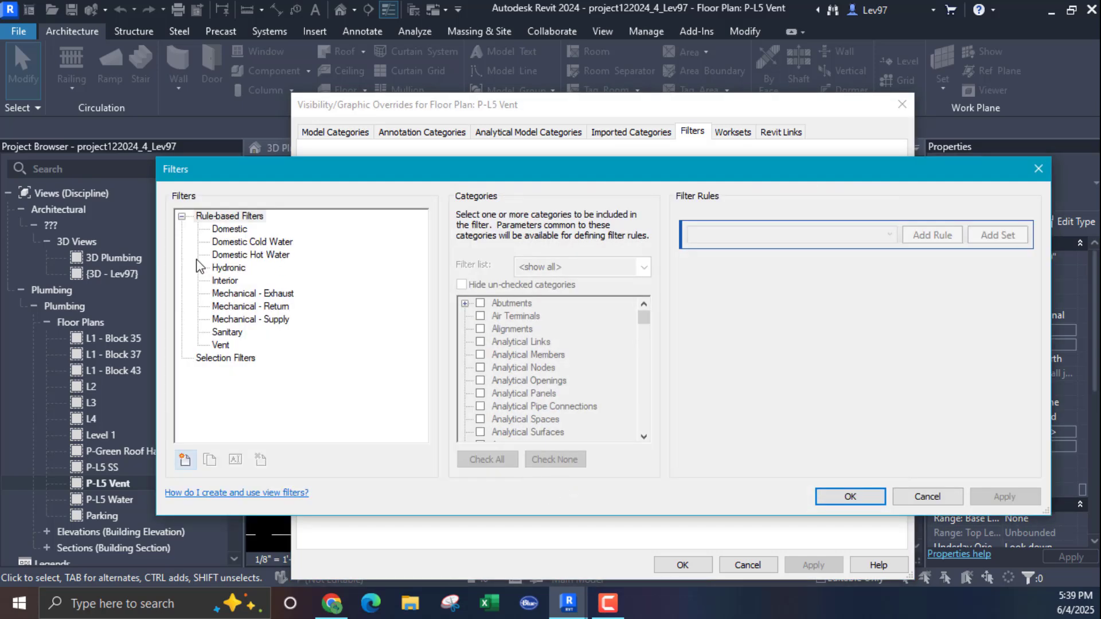
left_click(228, 334)
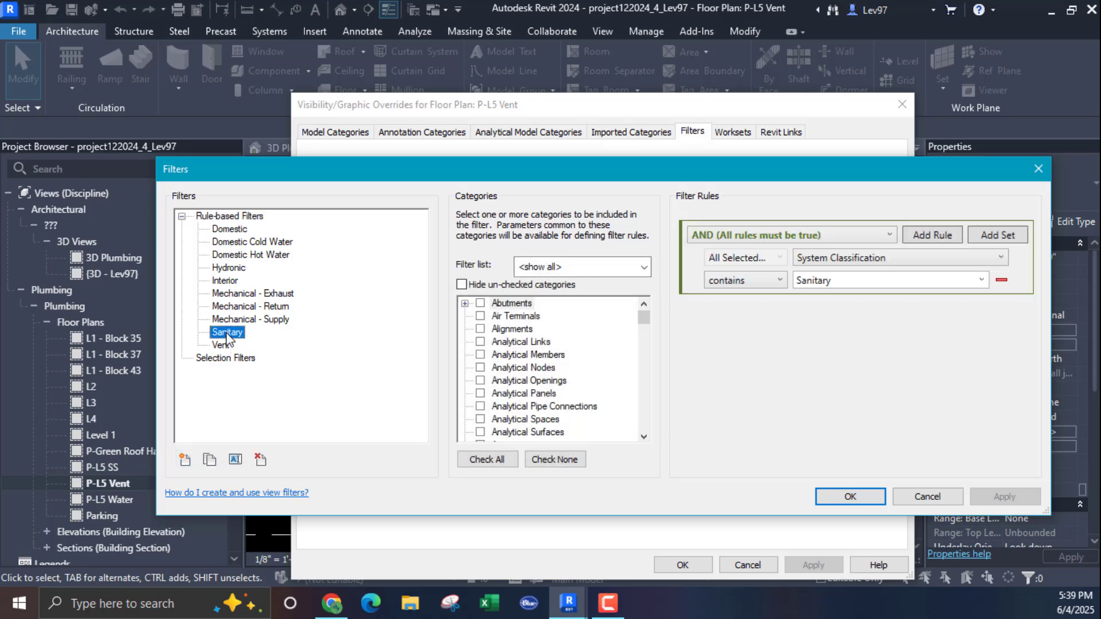
right_click(228, 338)
left_click(281, 345)
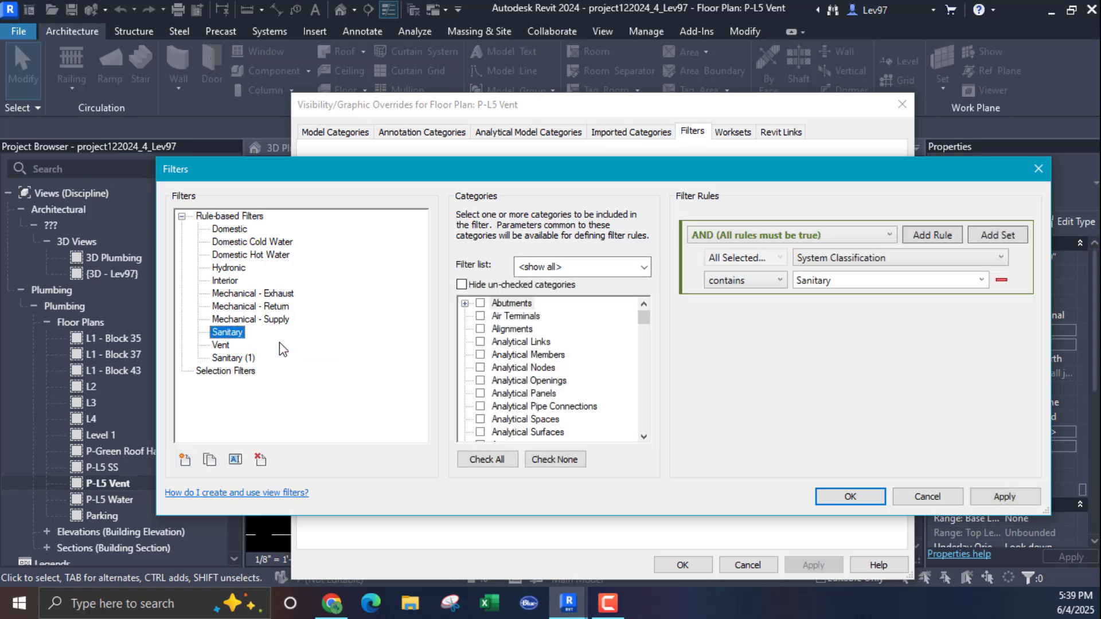
left_click(232, 360)
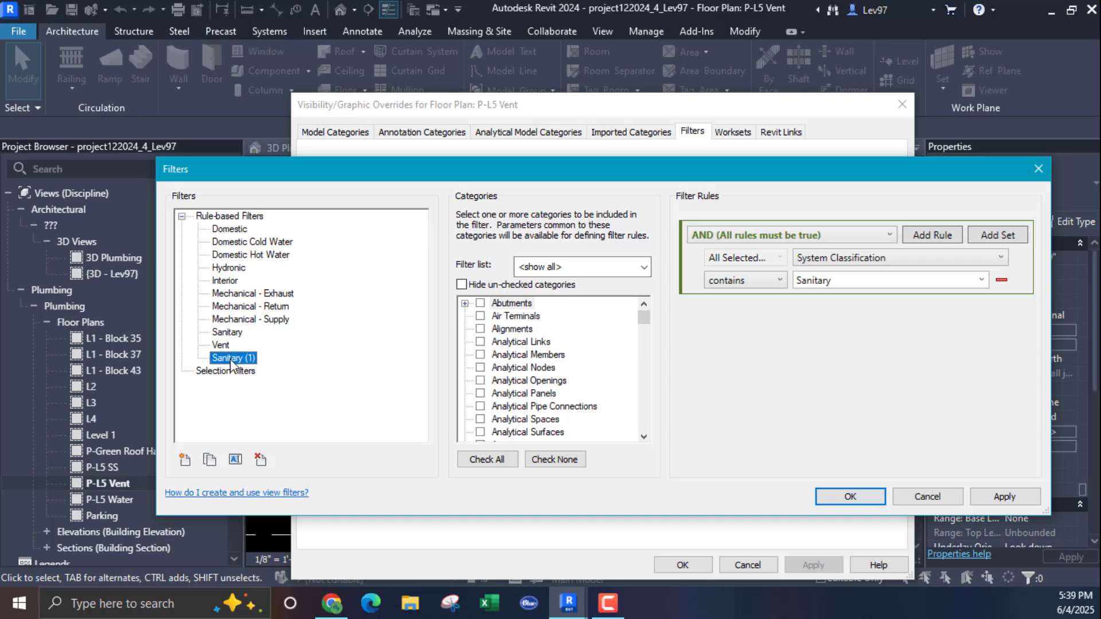
right_click(232, 360)
left_click(278, 388)
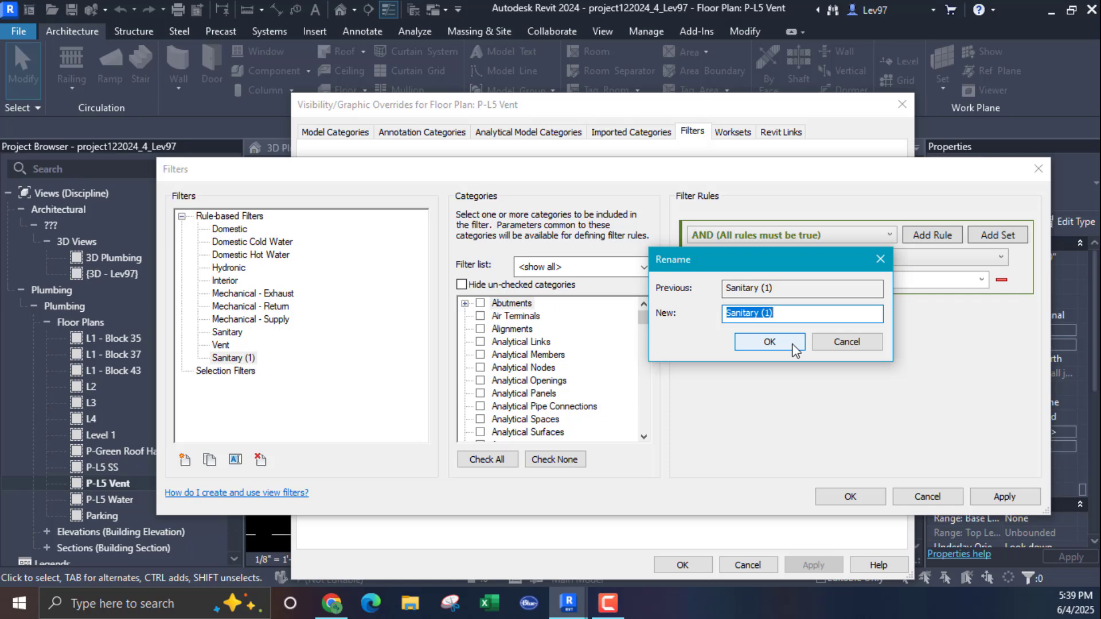
type("SS")
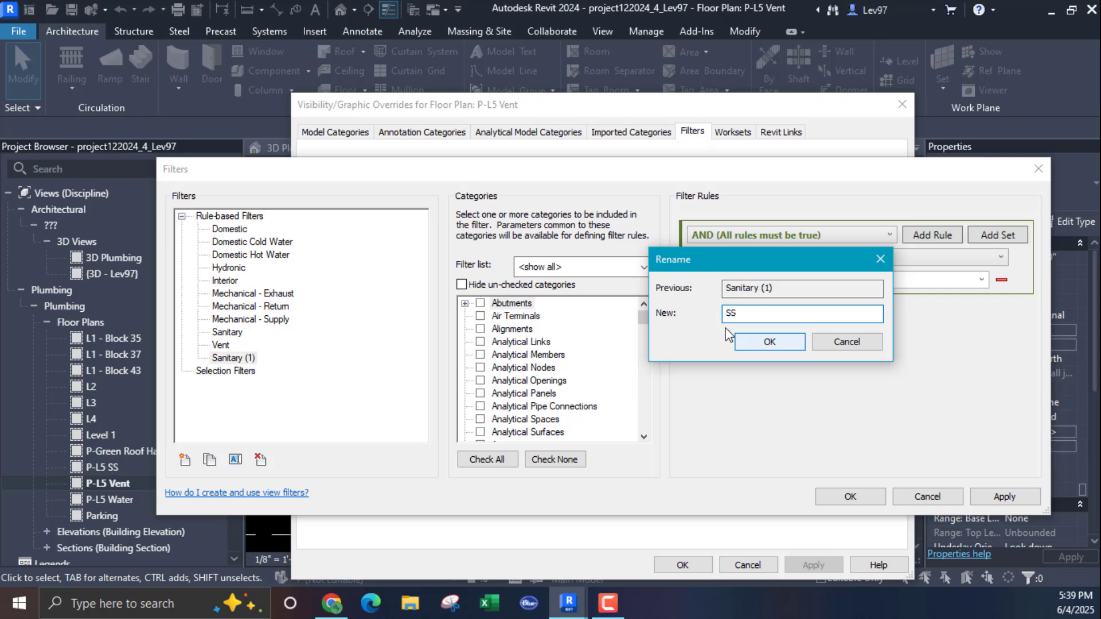
left_click(769, 342)
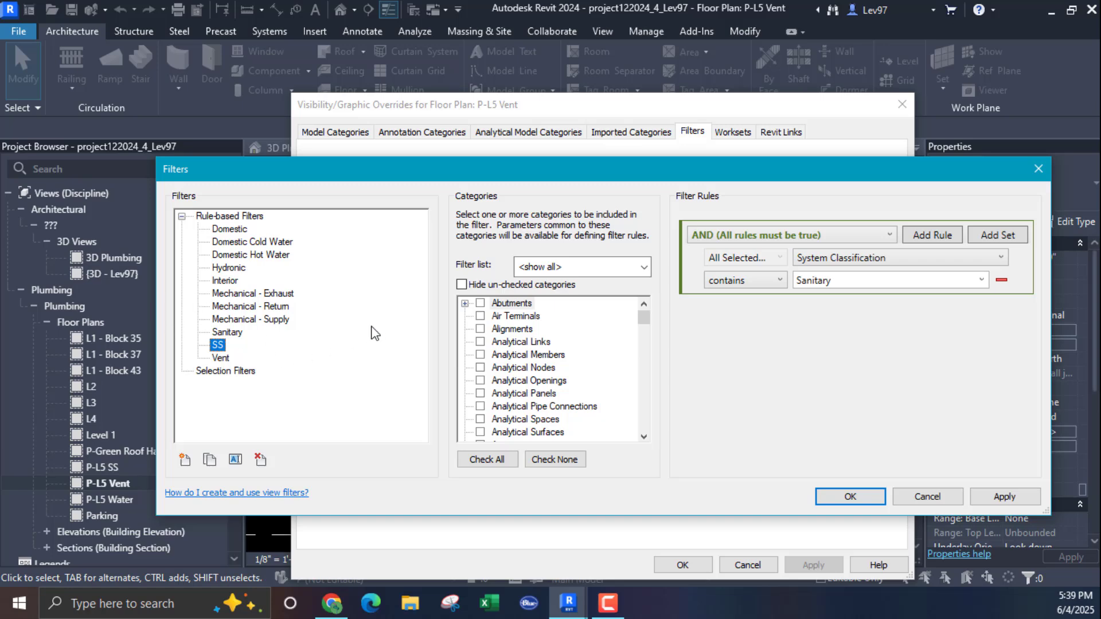
Review which categories the SS filter includes by temporarily hiding the un-checked ones.
left_click(591, 269)
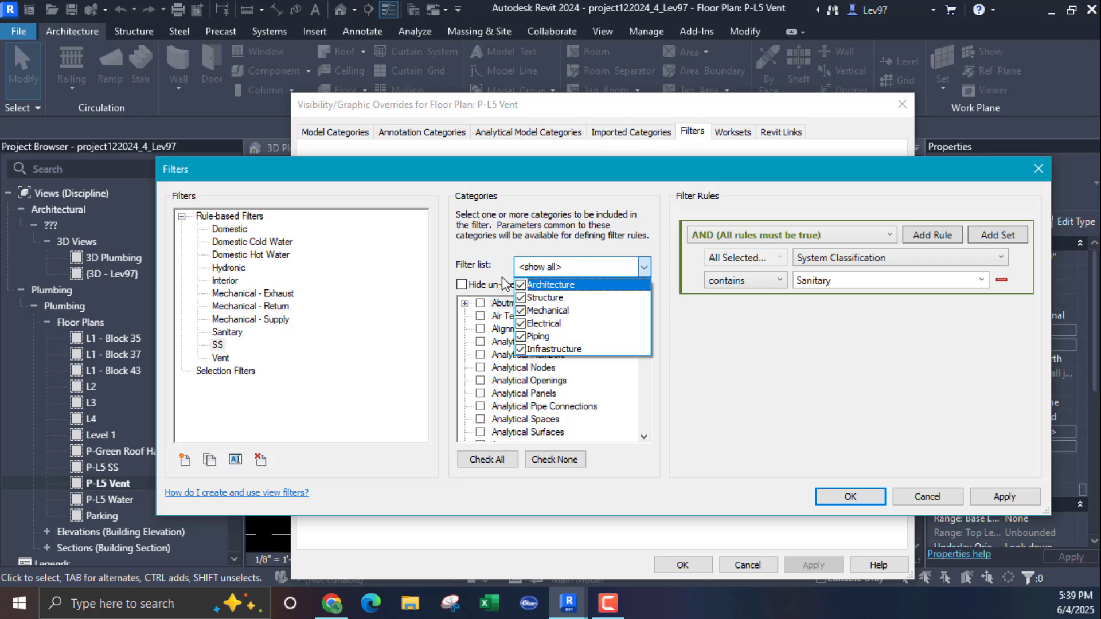
left_click(465, 294)
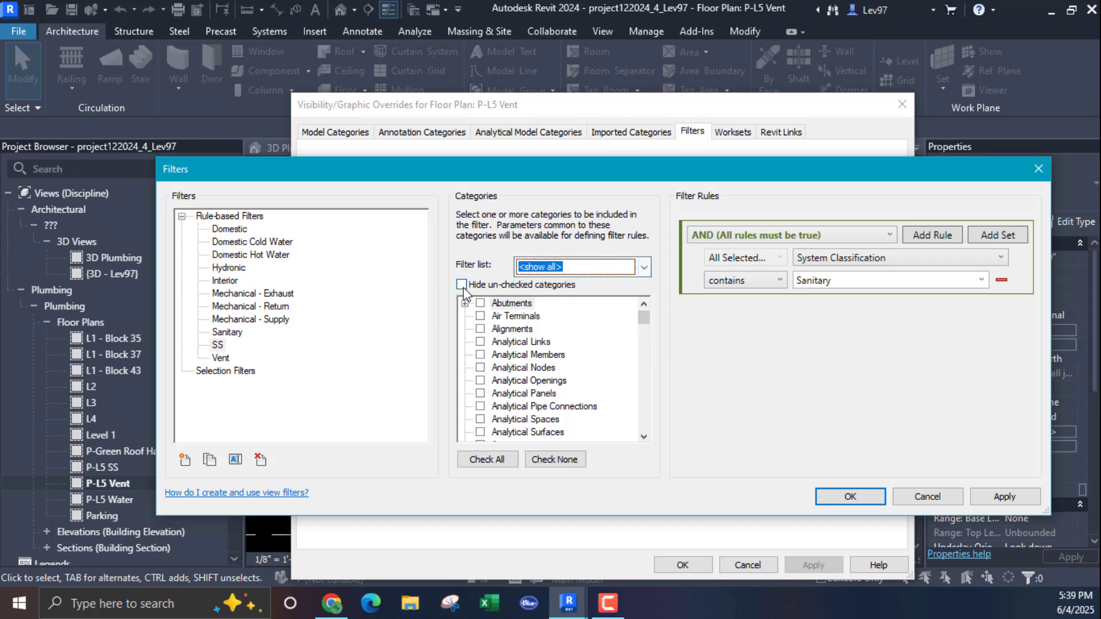
left_click(463, 286)
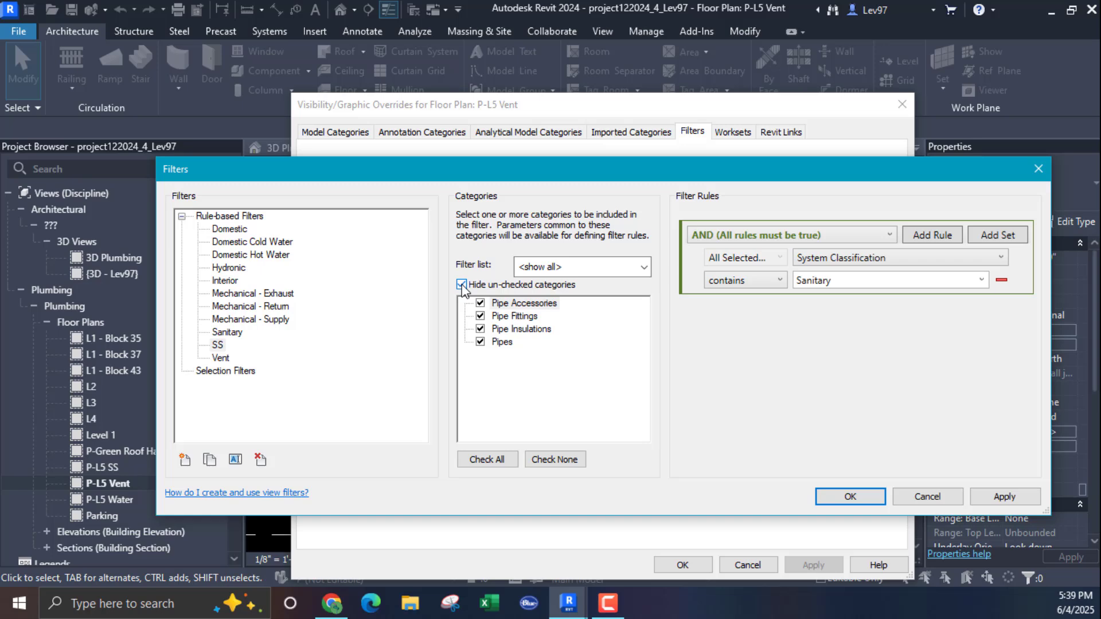
left_click(462, 285)
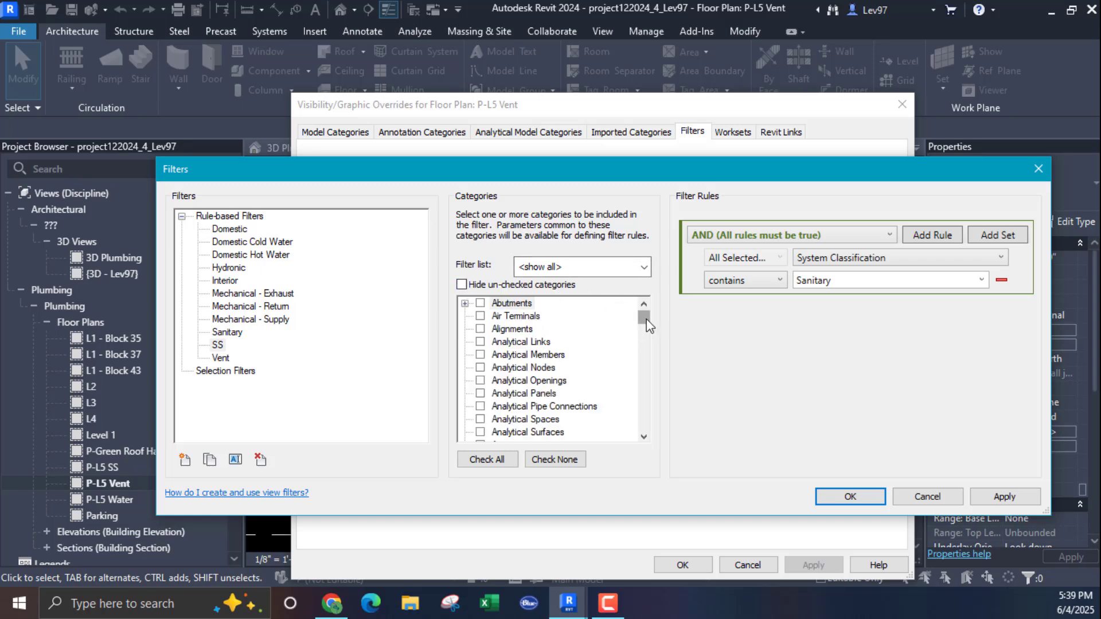
left_click(217, 347)
left_click_drag(644, 312, 644, 390)
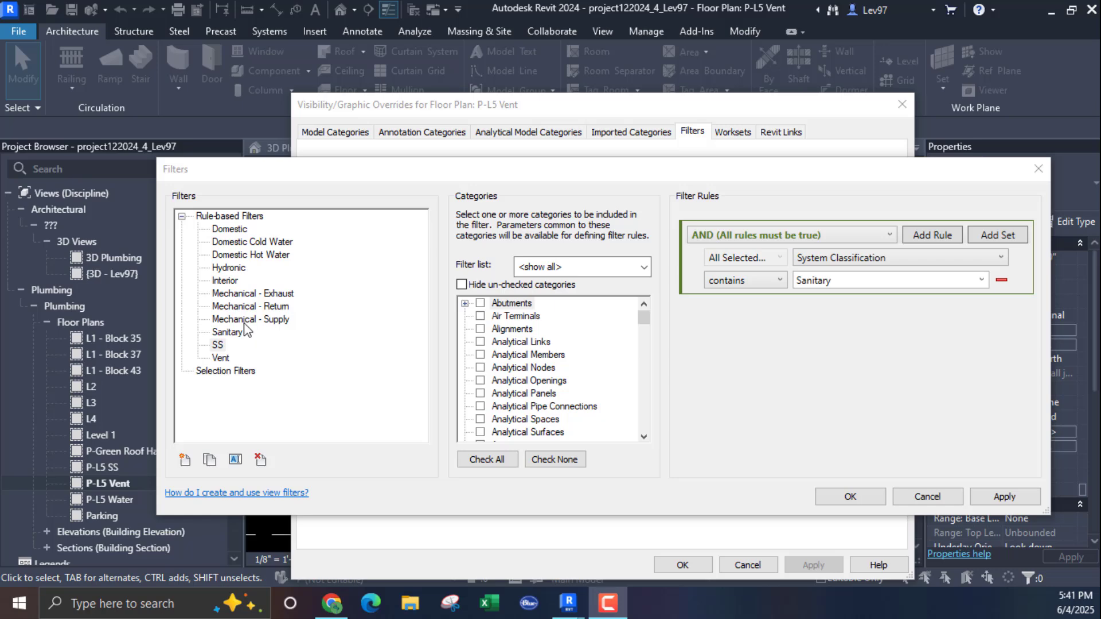
Duplicate the Vent filter, rename the copy as V, and accept the filter definitions.
left_click(221, 359)
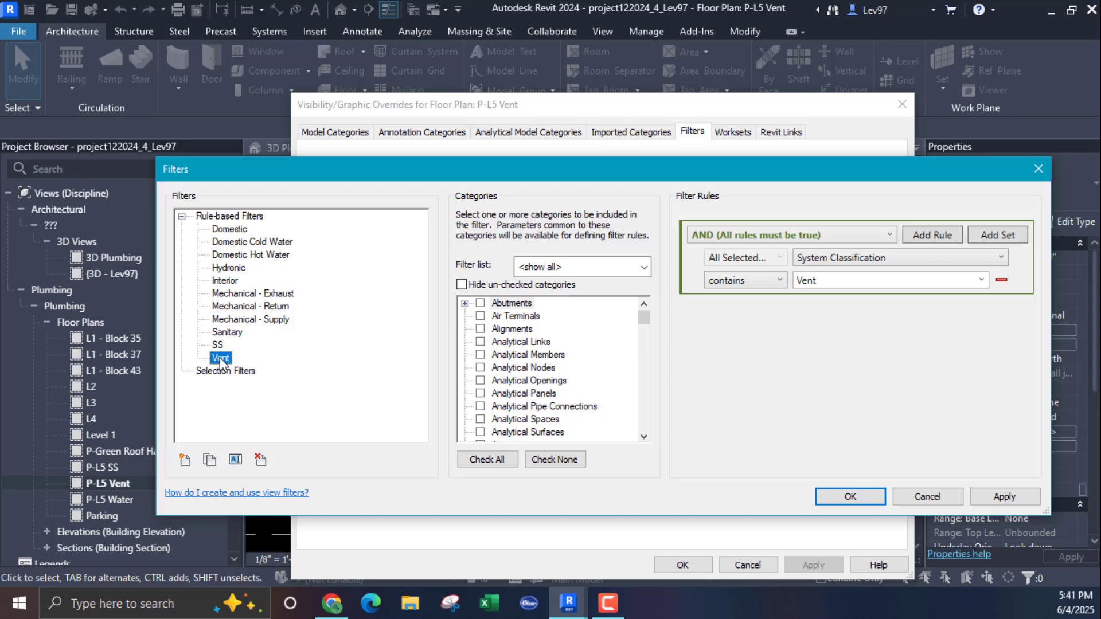
right_click(220, 362)
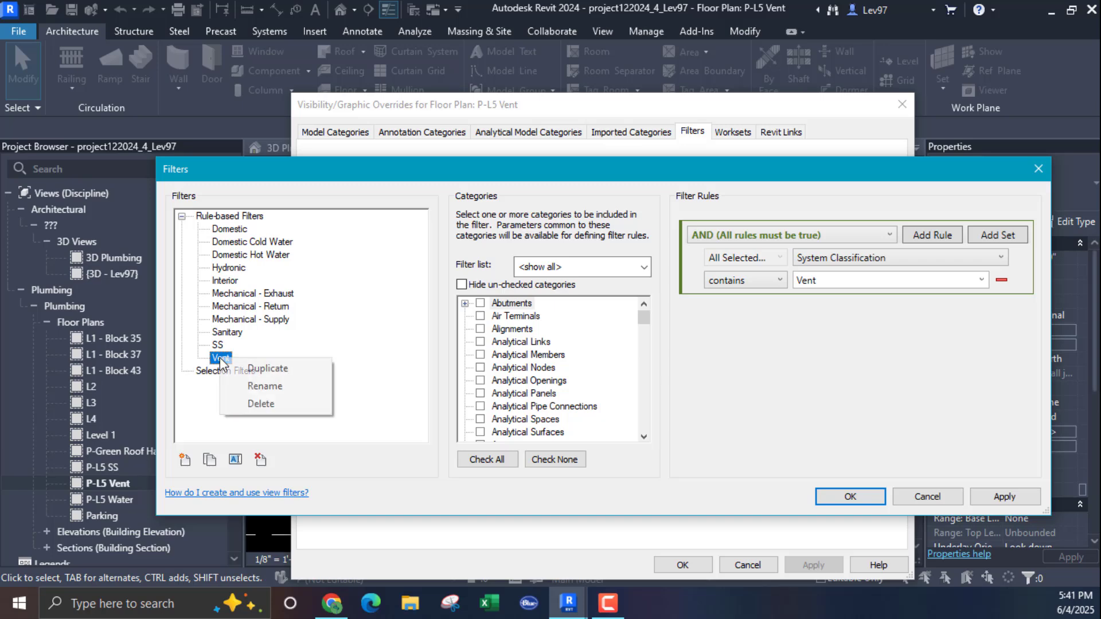
left_click(277, 370)
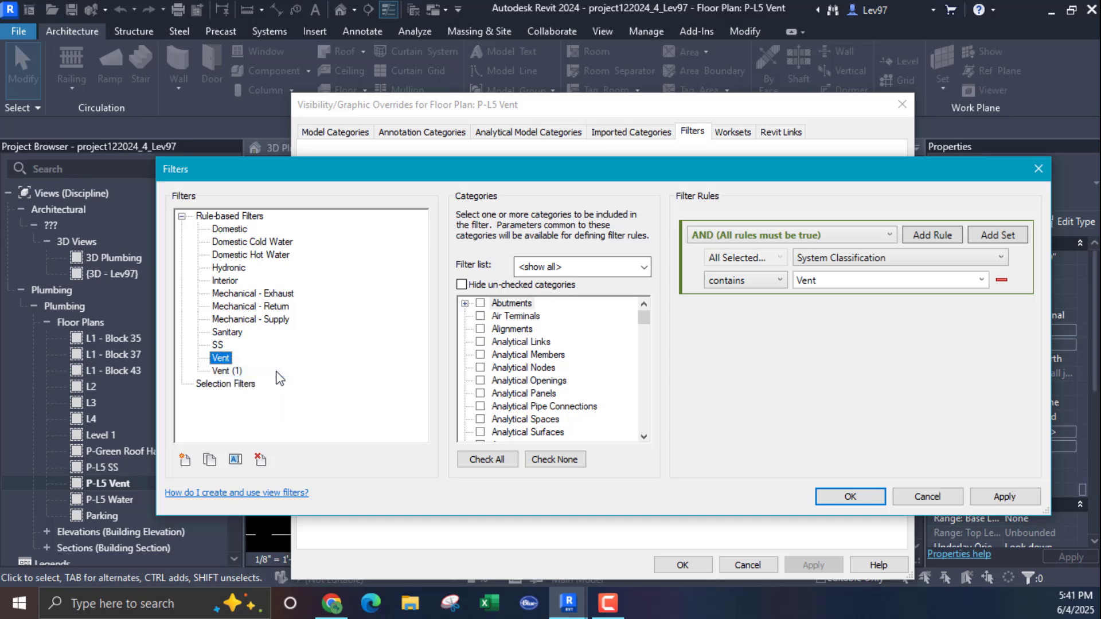
left_click(229, 374)
right_click(229, 372)
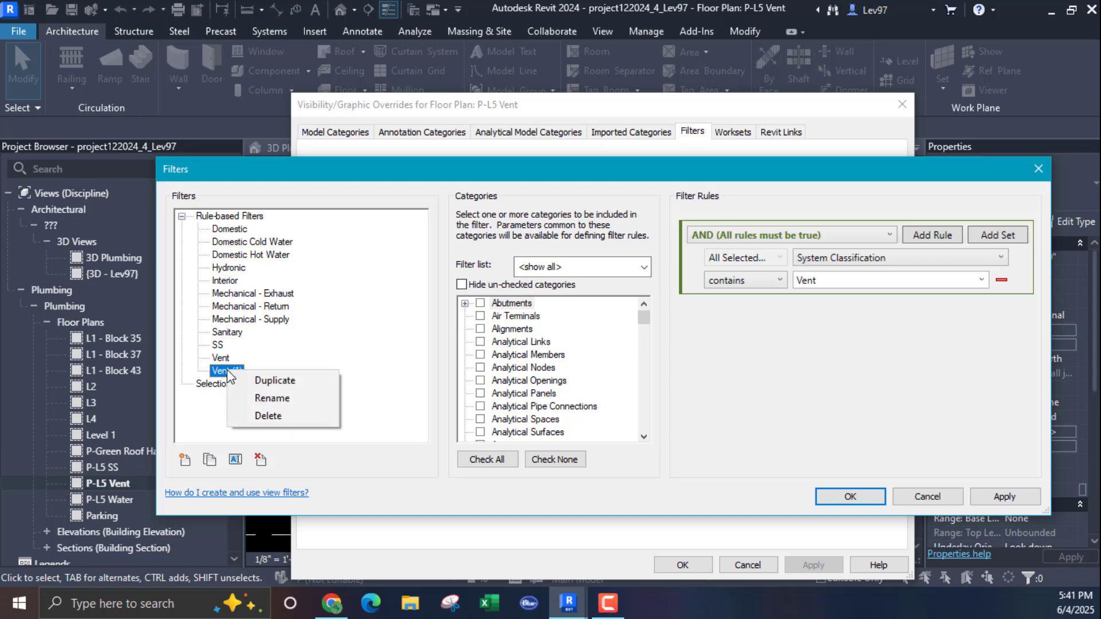
left_click(272, 401)
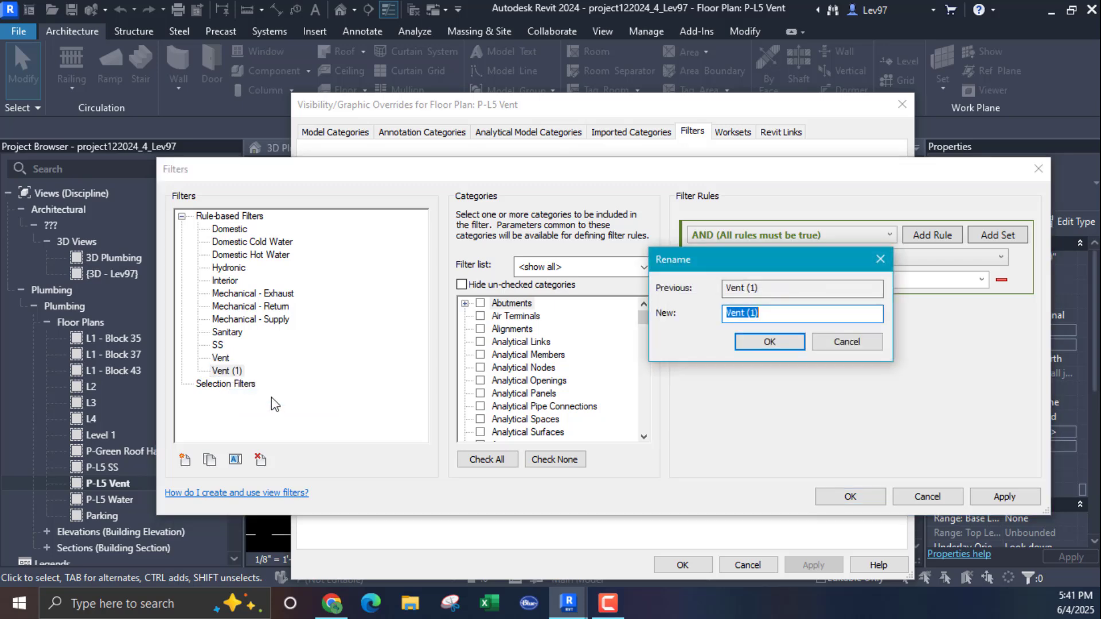
type("V")
left_click(785, 343)
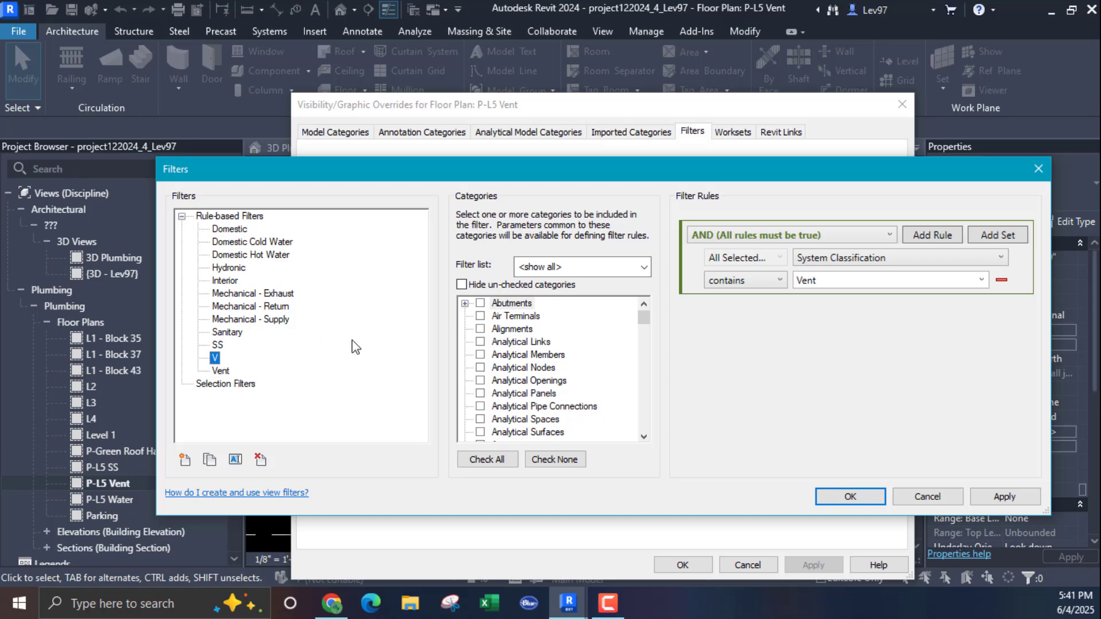
left_click(854, 497)
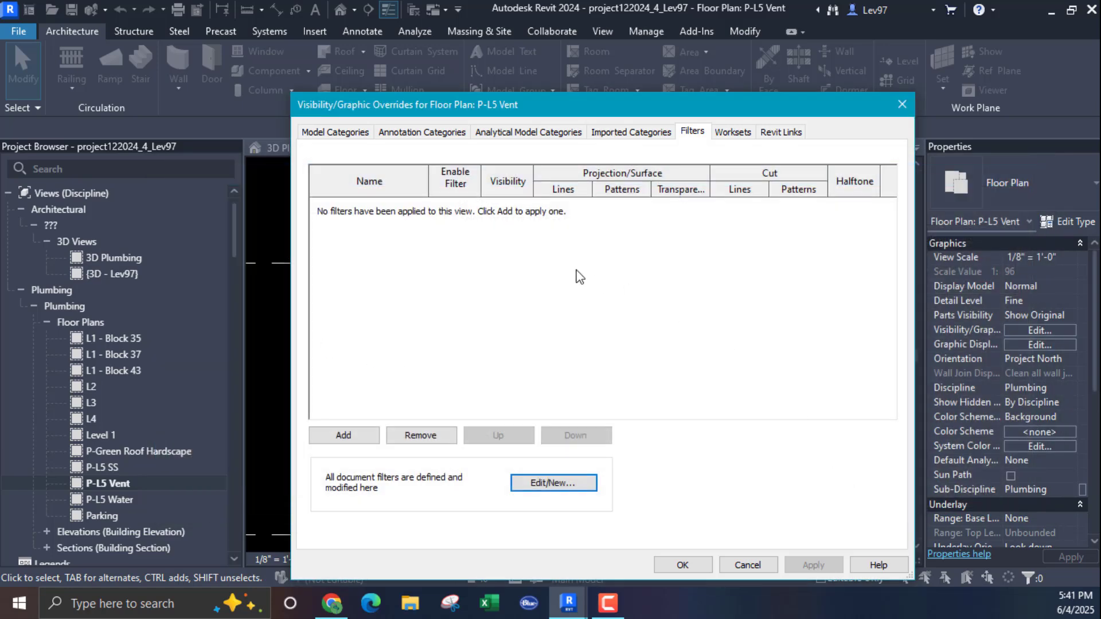
Accept the P-L5 Vent overrides and check the filters applied to the P-L5 SS floor plan, closing that view without changes.
left_click(682, 565)
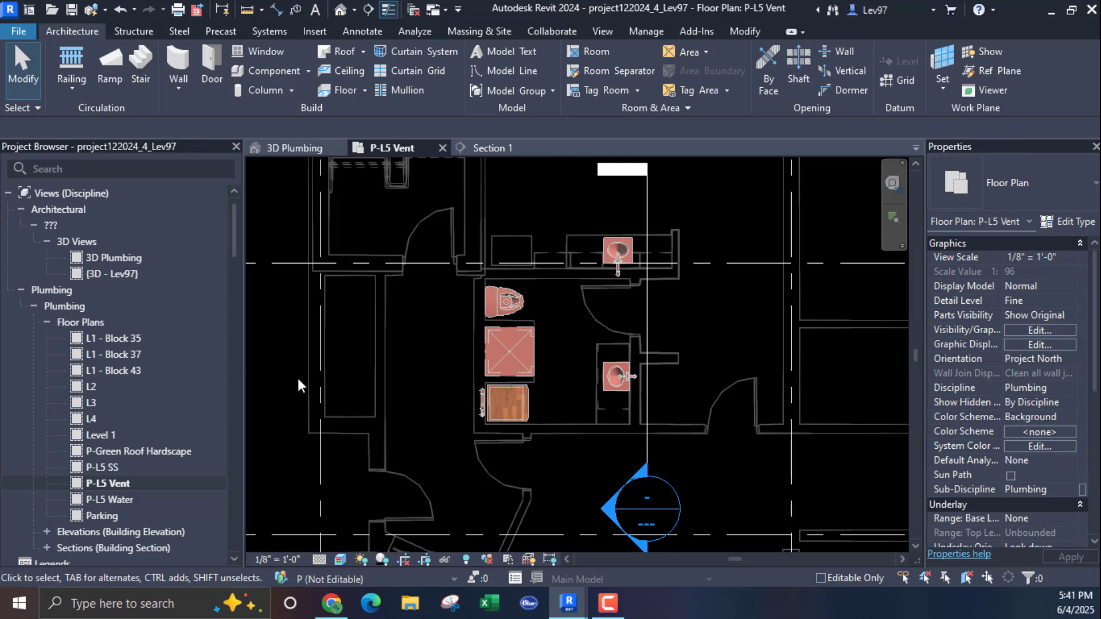
double_click(98, 470)
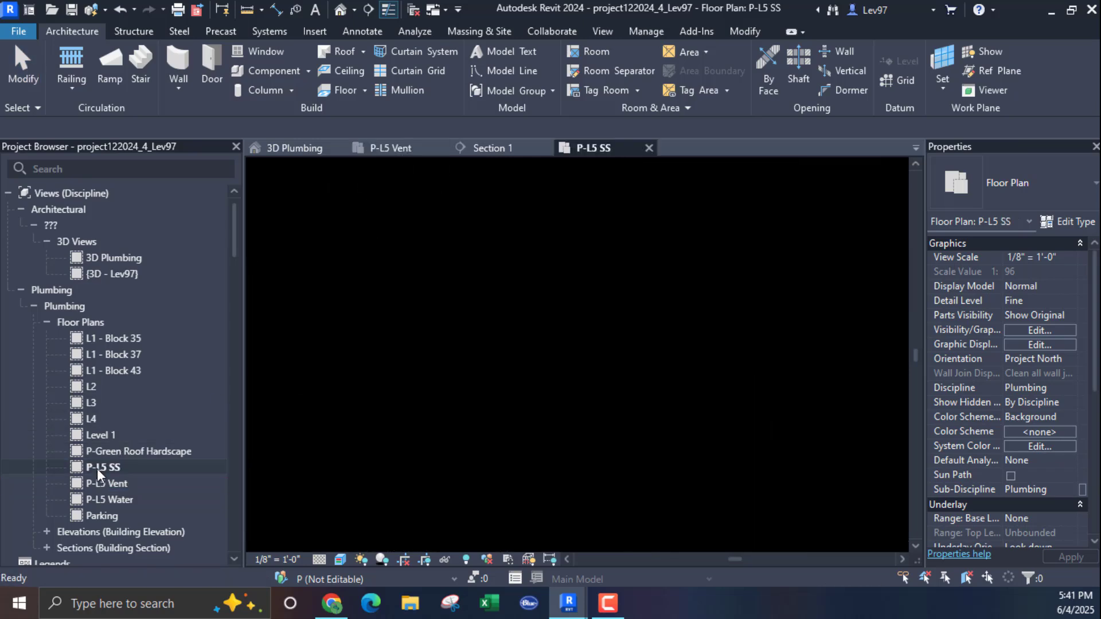
left_click(1026, 331)
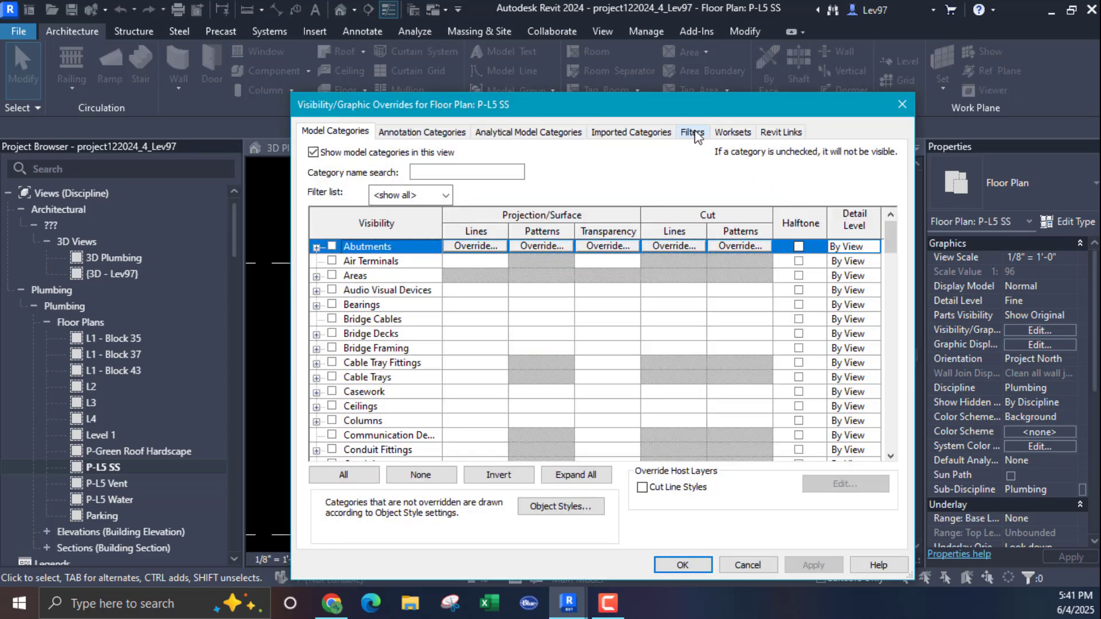
left_click(694, 133)
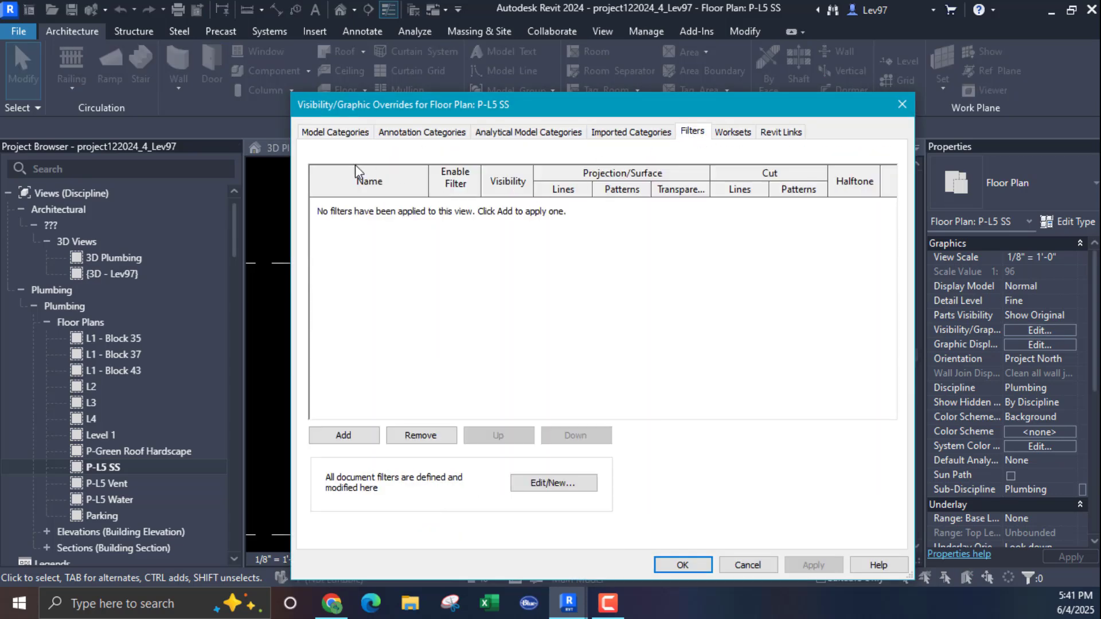
left_click(748, 566)
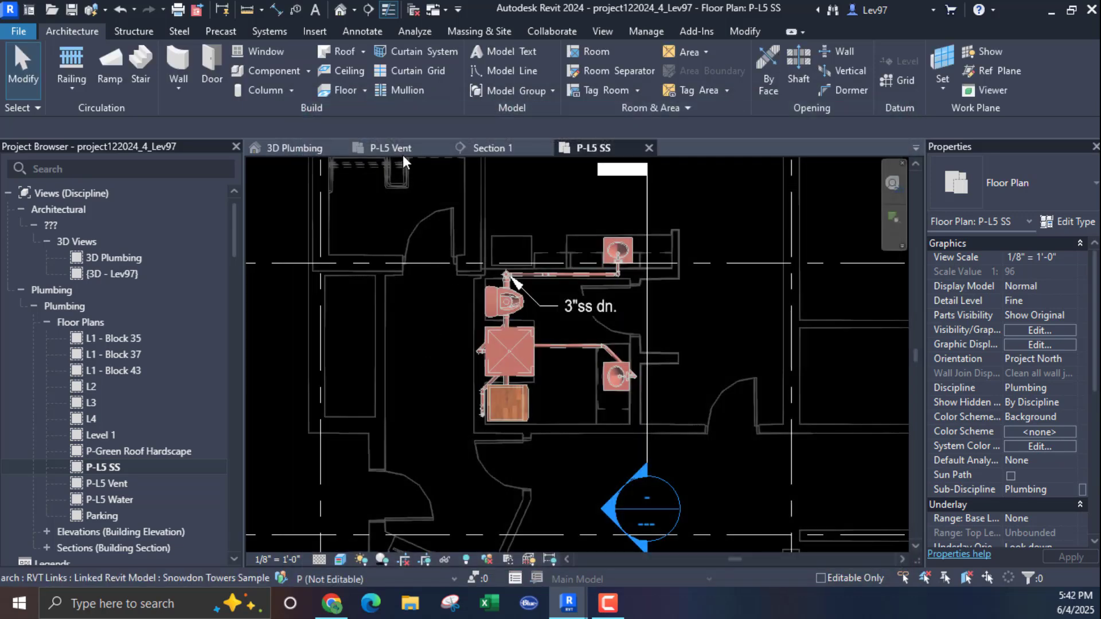
left_click(649, 148)
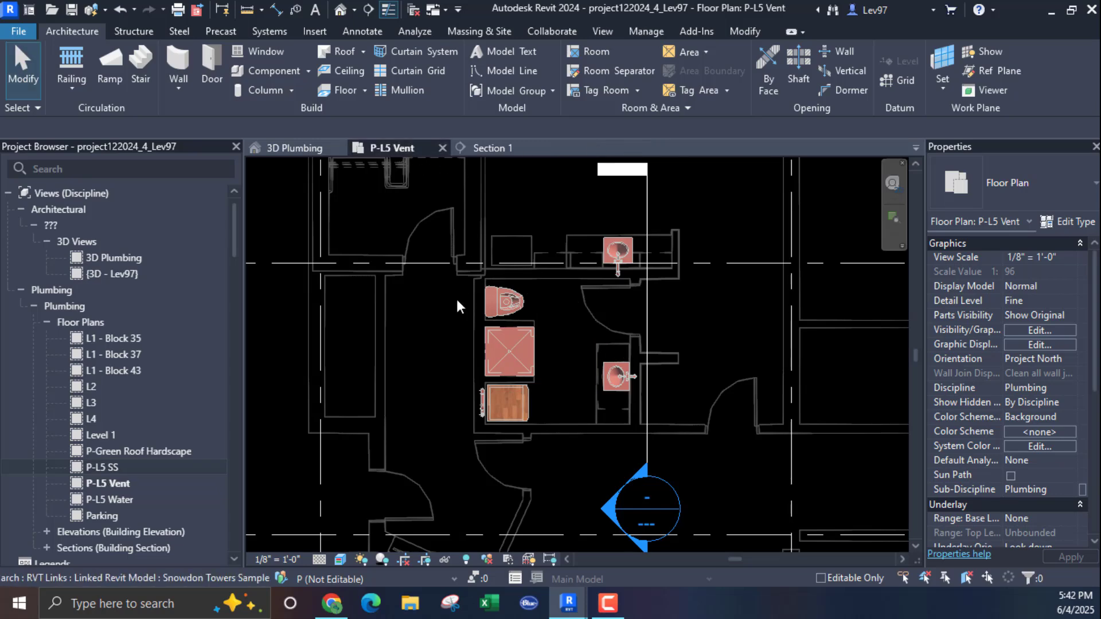
Review the rules of the Sanitary, Vent and V filters from P-L5 Vent's visibility overrides, cancelling without changes.
left_click(1040, 331)
left_click(691, 133)
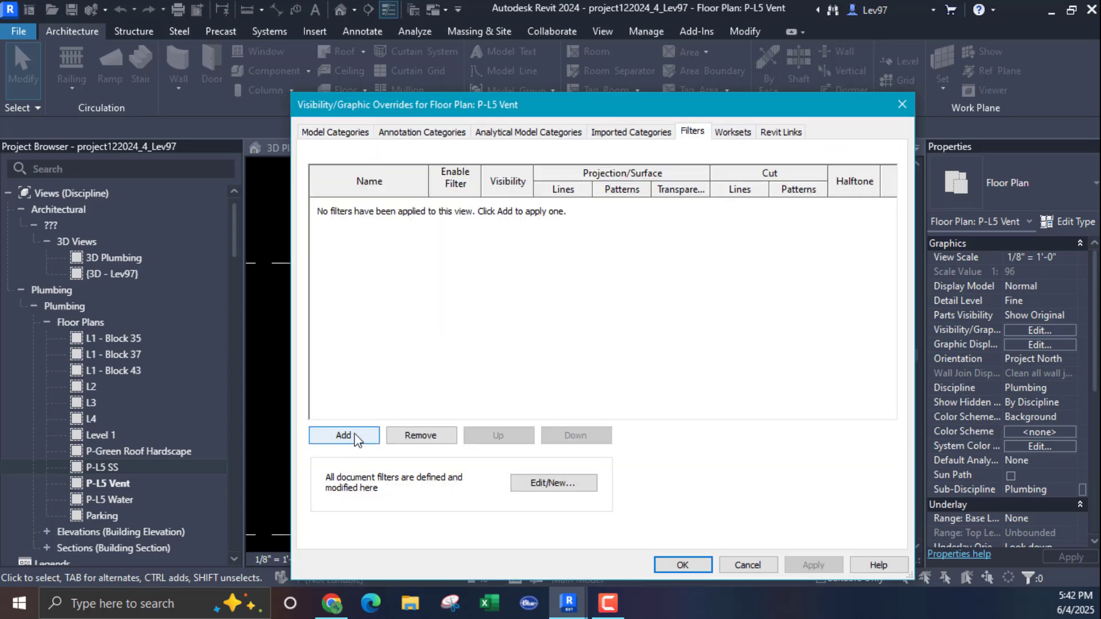
left_click(571, 482)
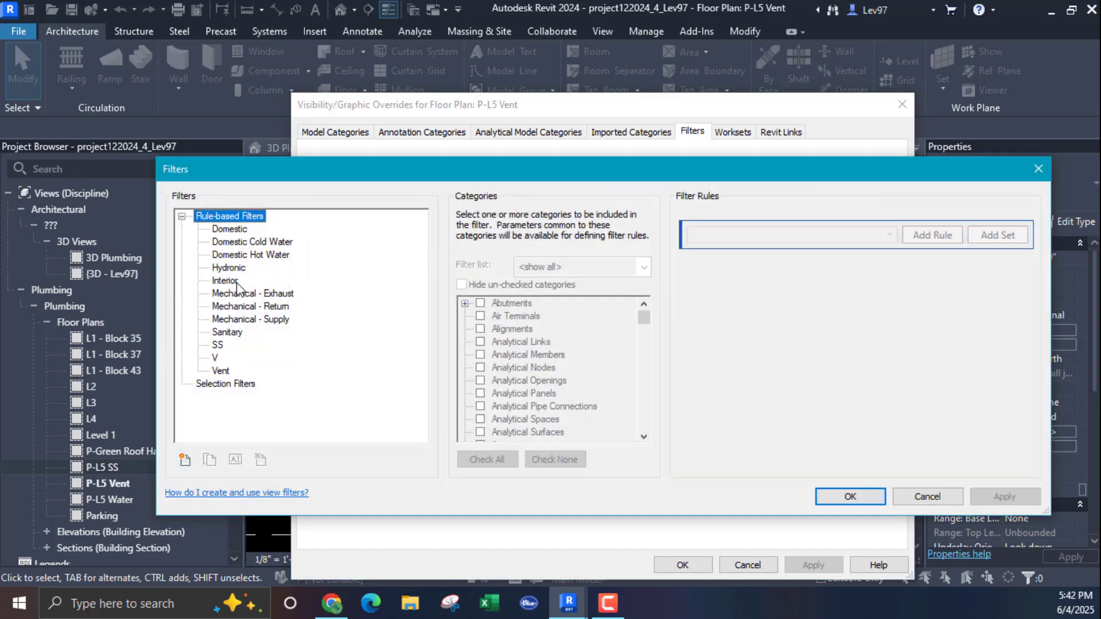
left_click(236, 283)
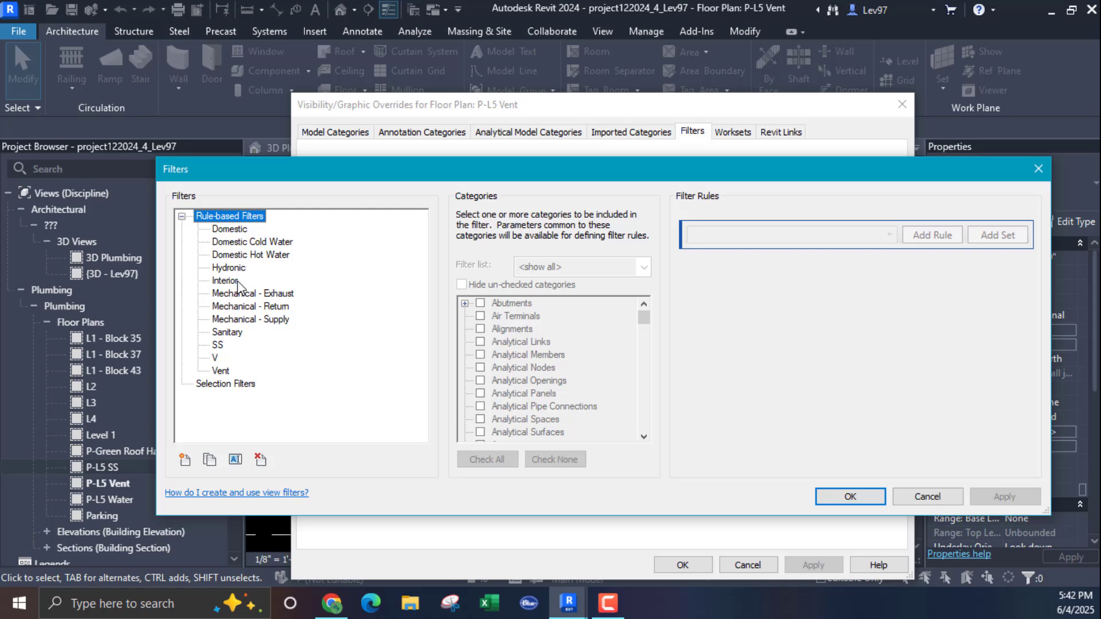
left_click(225, 333)
left_click(220, 371)
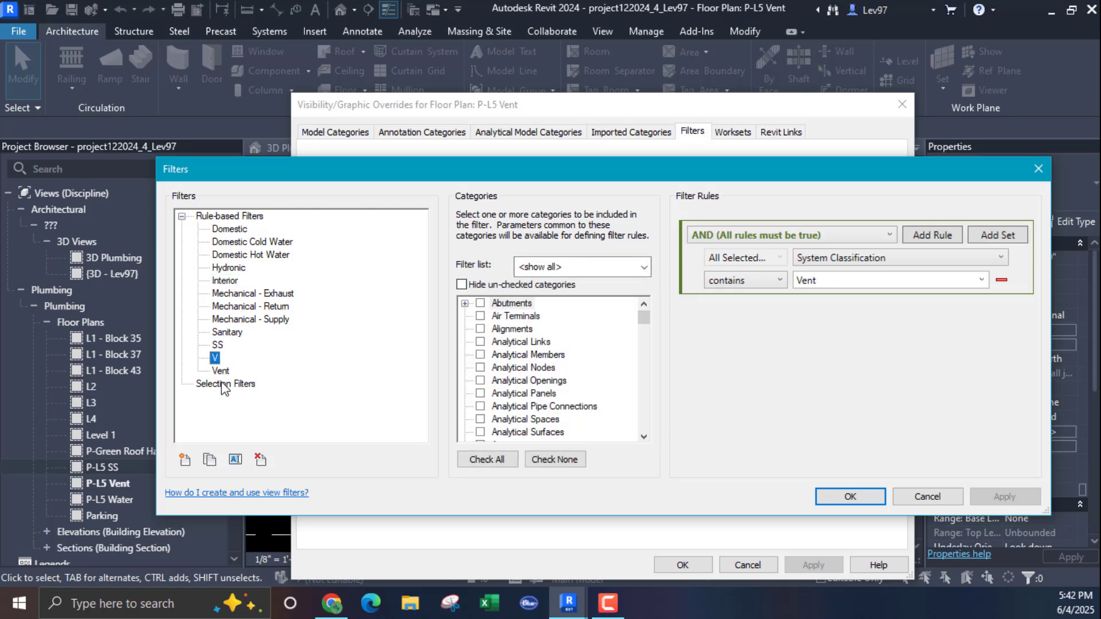
left_click(215, 358)
left_click(928, 497)
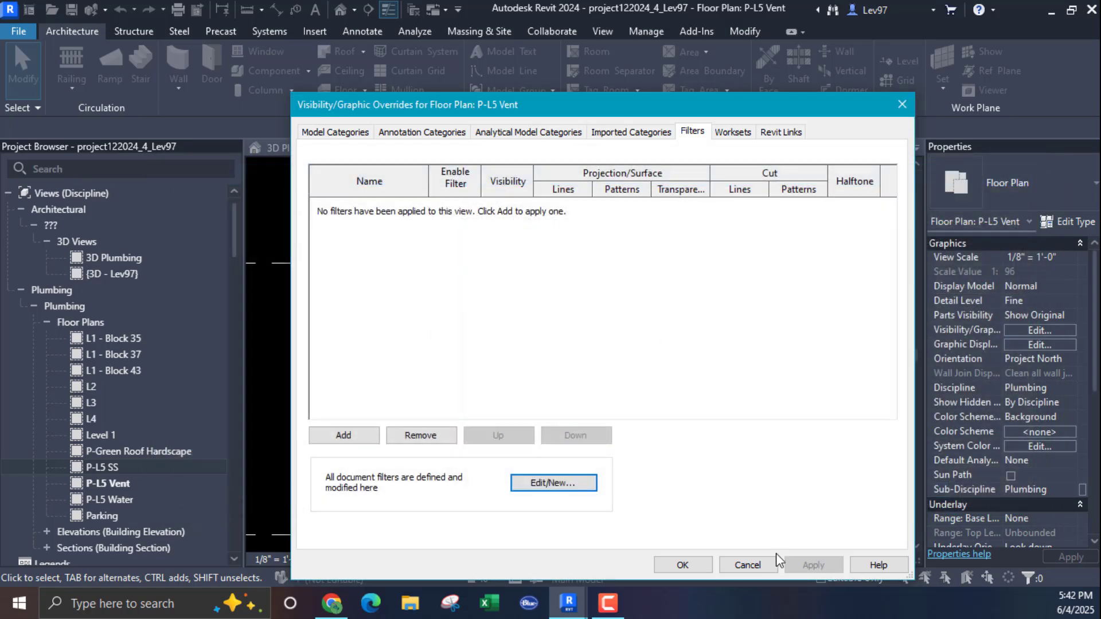
left_click(755, 566)
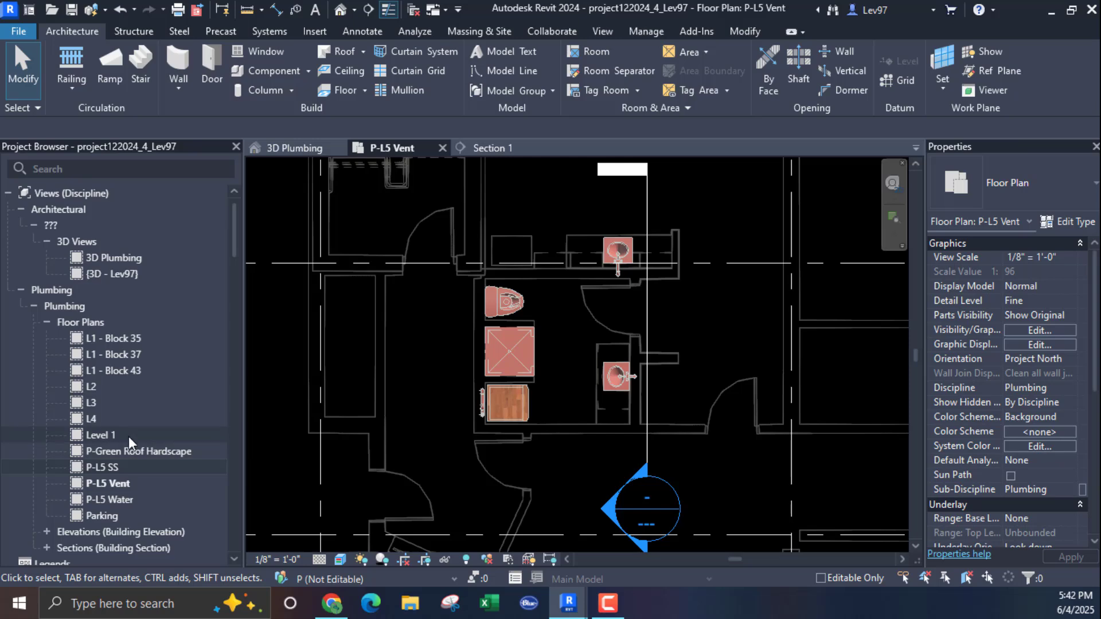
Duplicate the Vent piping system type in the project and rename the copy as V.
scroll(129, 436, "down", 15)
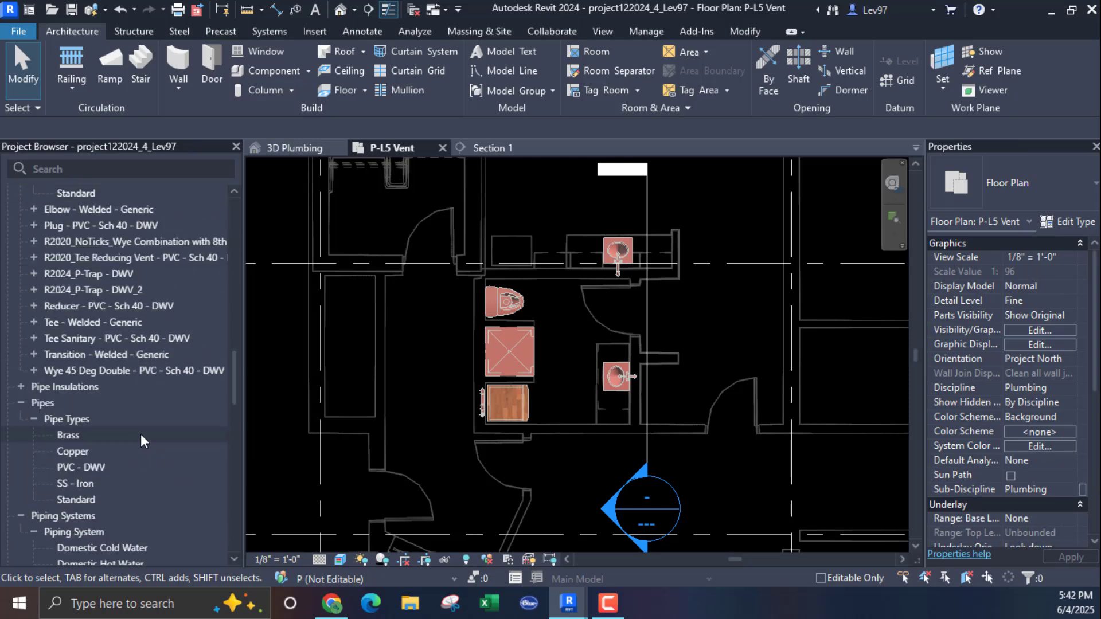
scroll(140, 435, "down", 5)
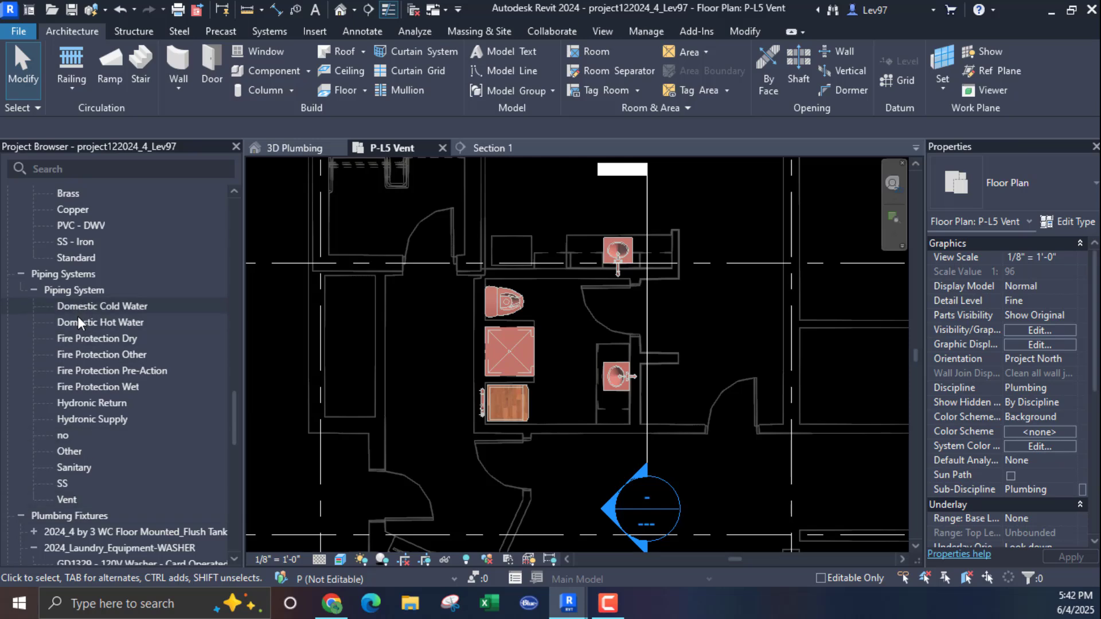
left_click(68, 502)
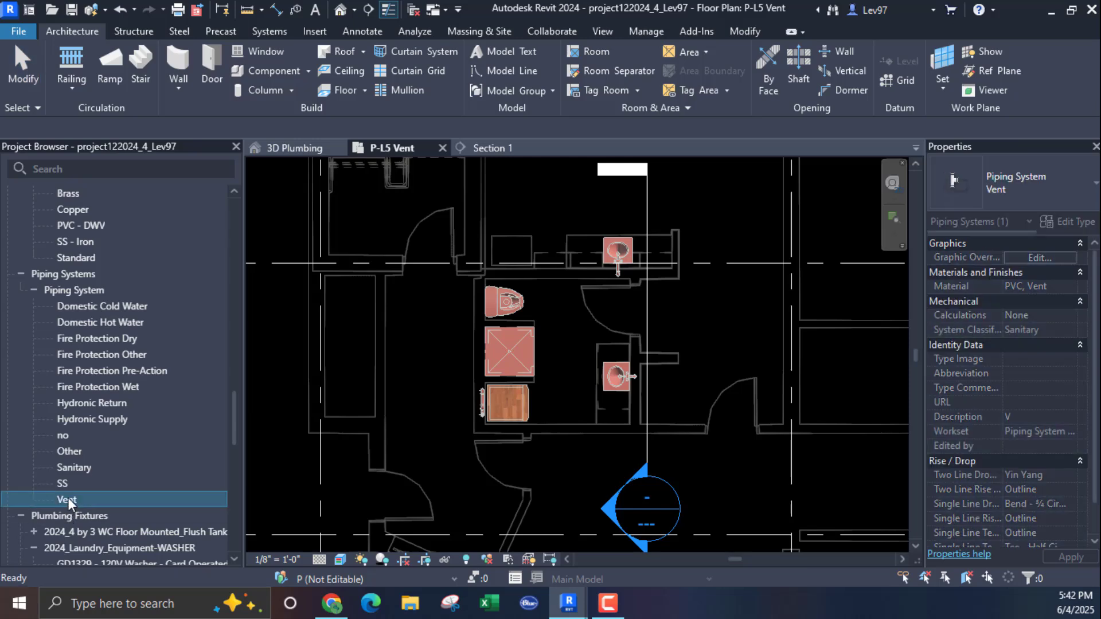
right_click(67, 498)
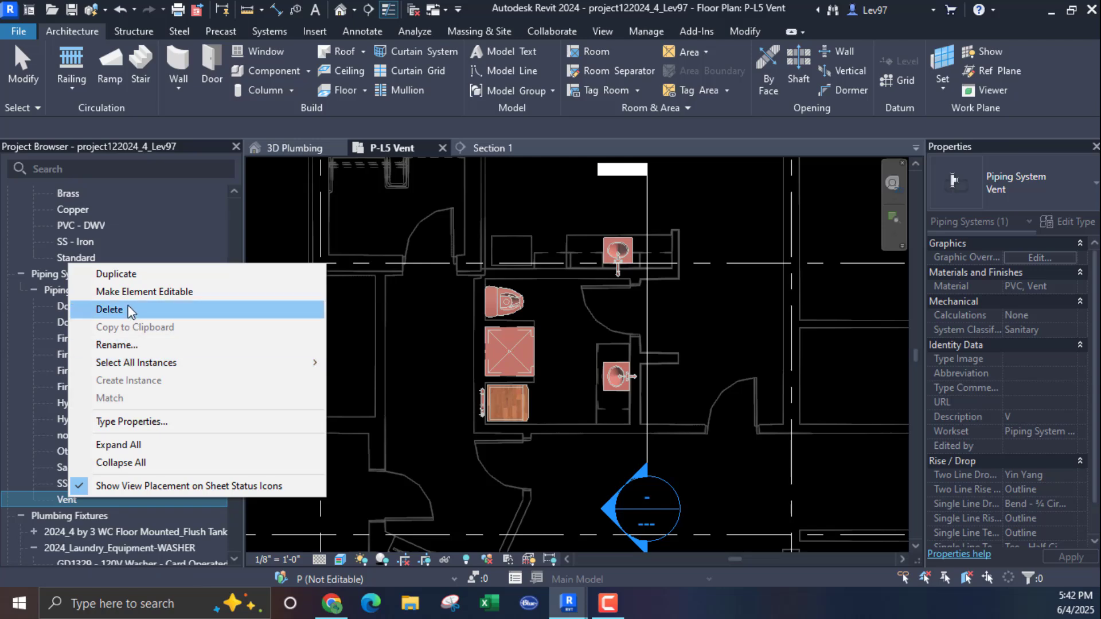
left_click(123, 274)
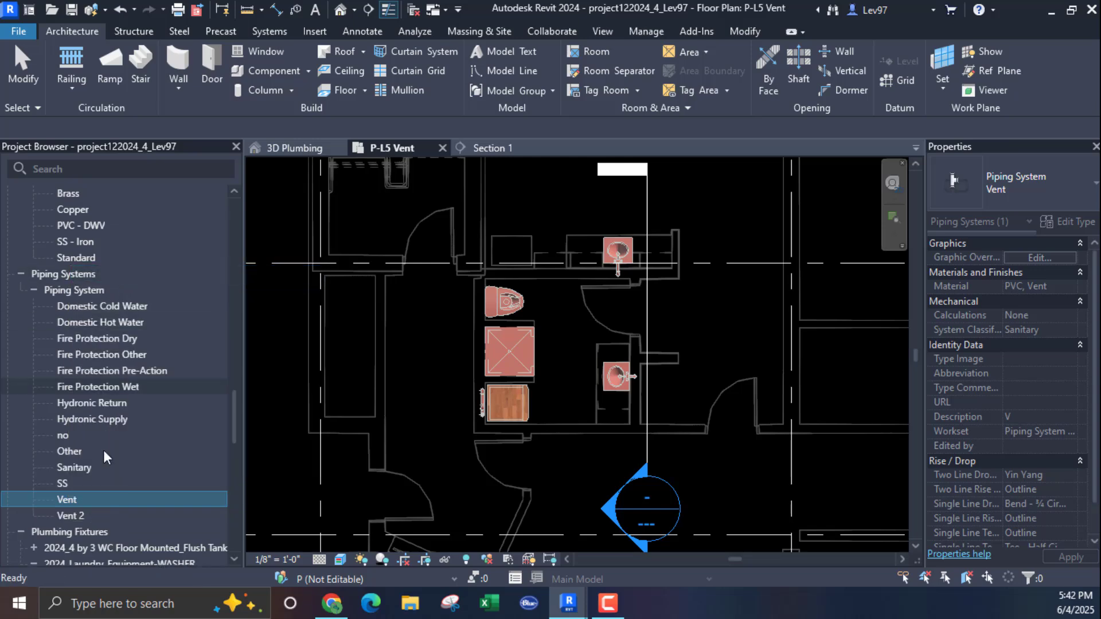
left_click(69, 515)
right_click(69, 515)
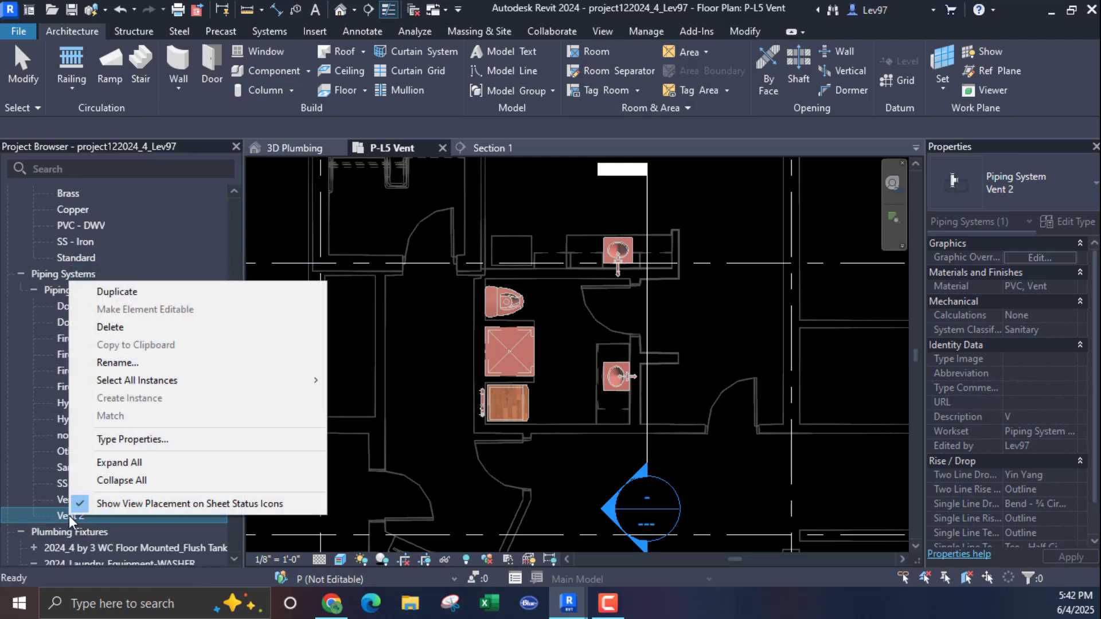
left_click(116, 361)
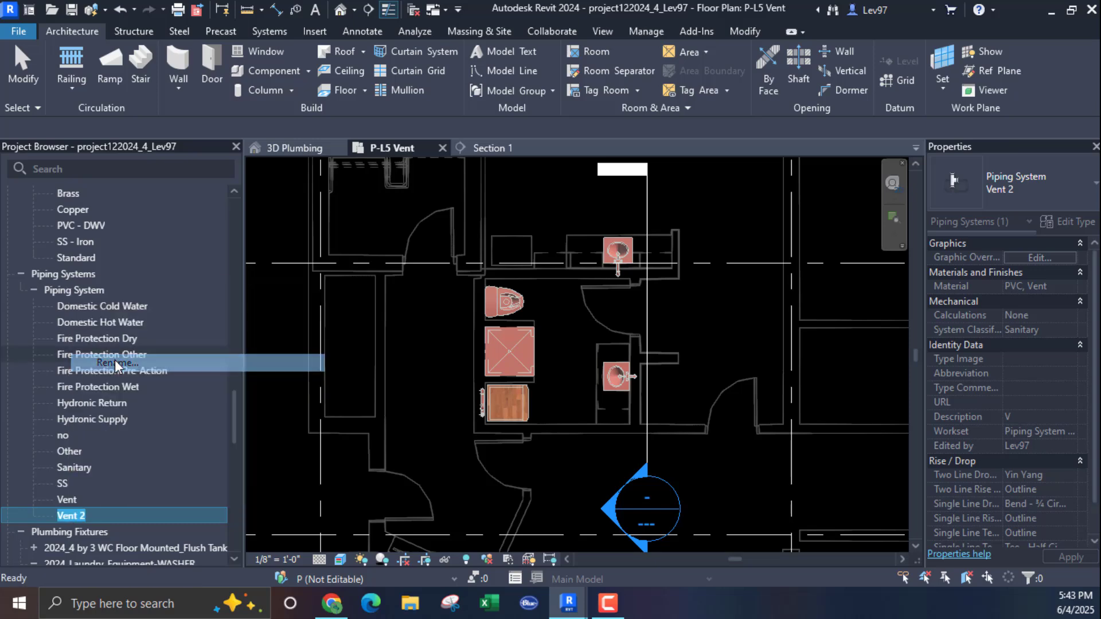
type("V")
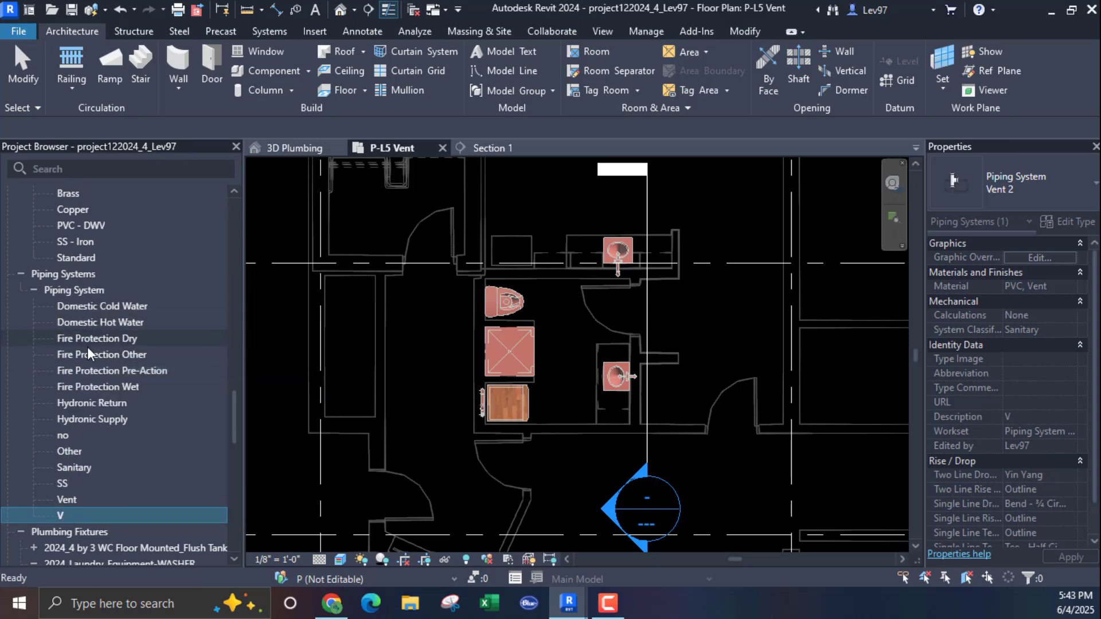
key("Return")
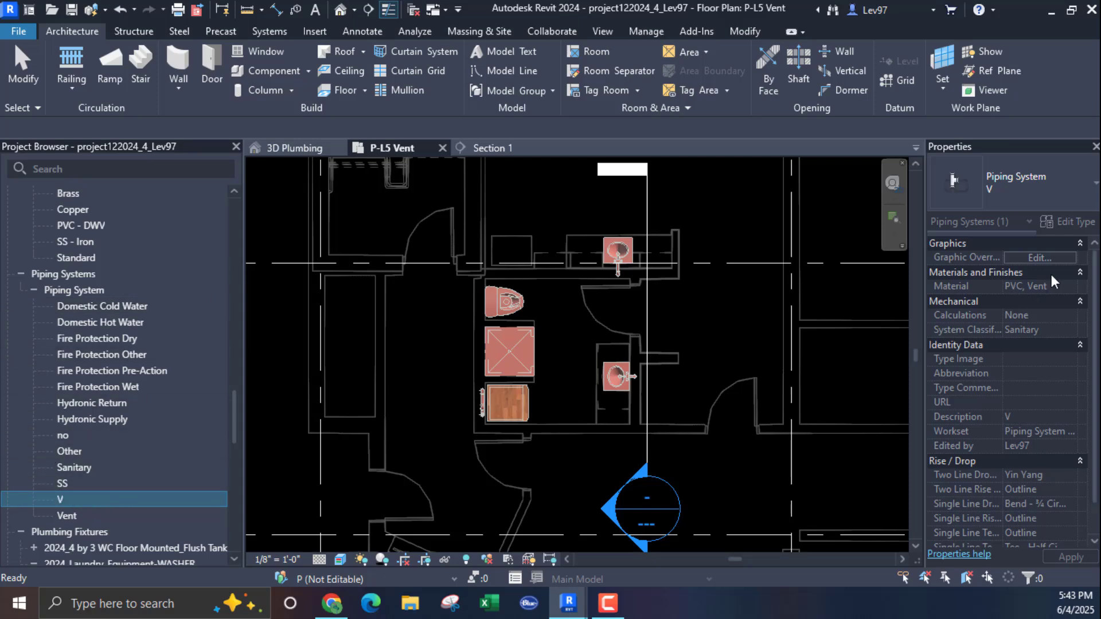
left_click(726, 329)
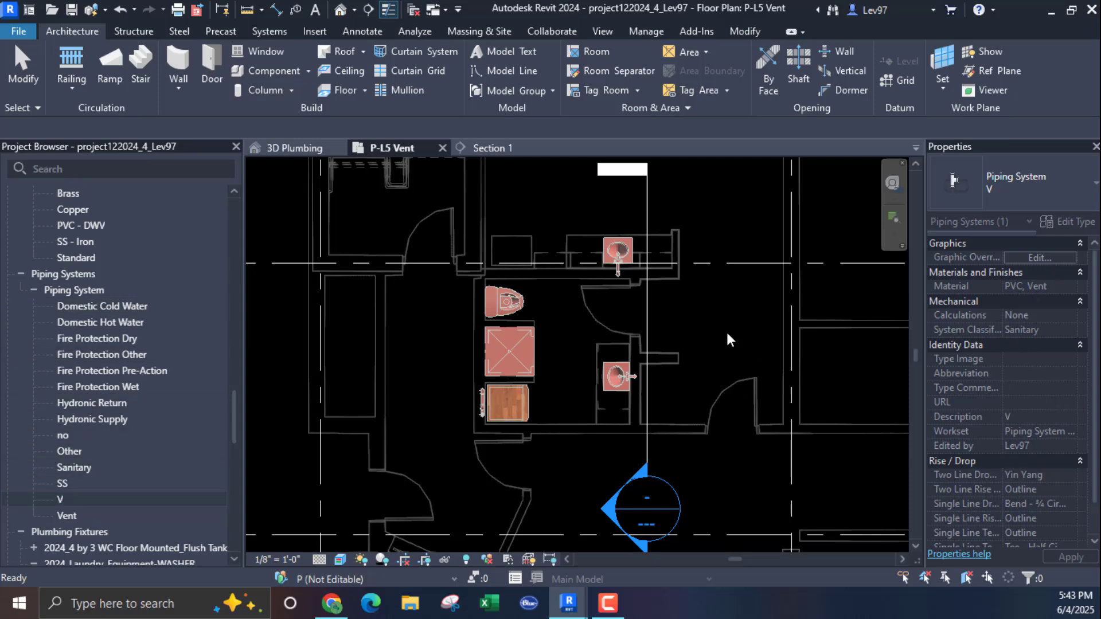
Include the Piping Systems category in the V filter, opened from P-L5 Vent's visibility overrides.
left_click(1040, 330)
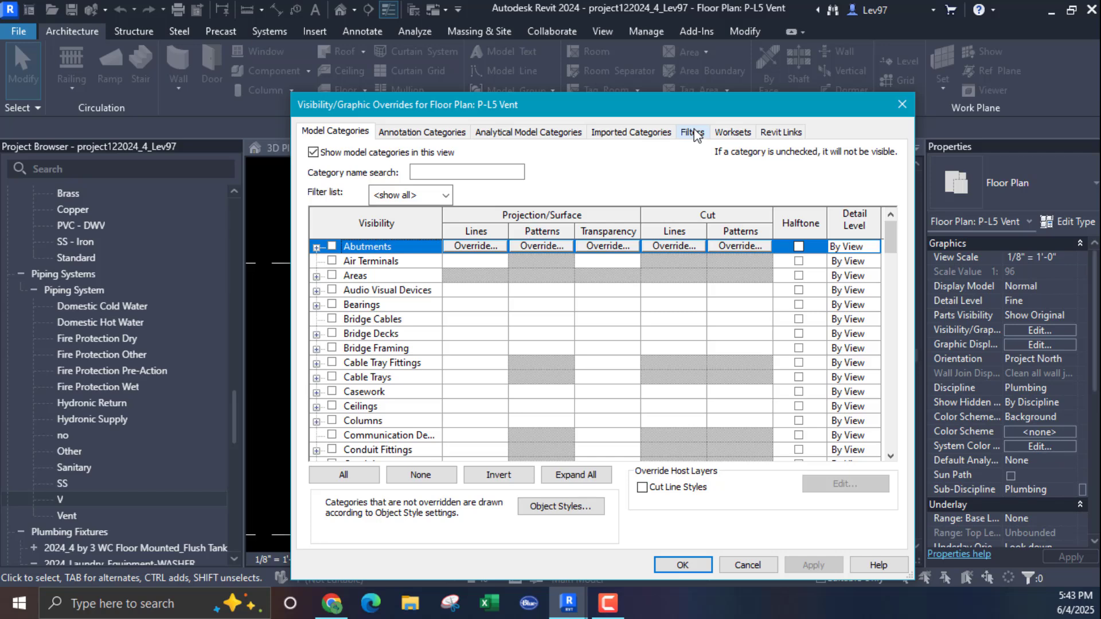
left_click(694, 133)
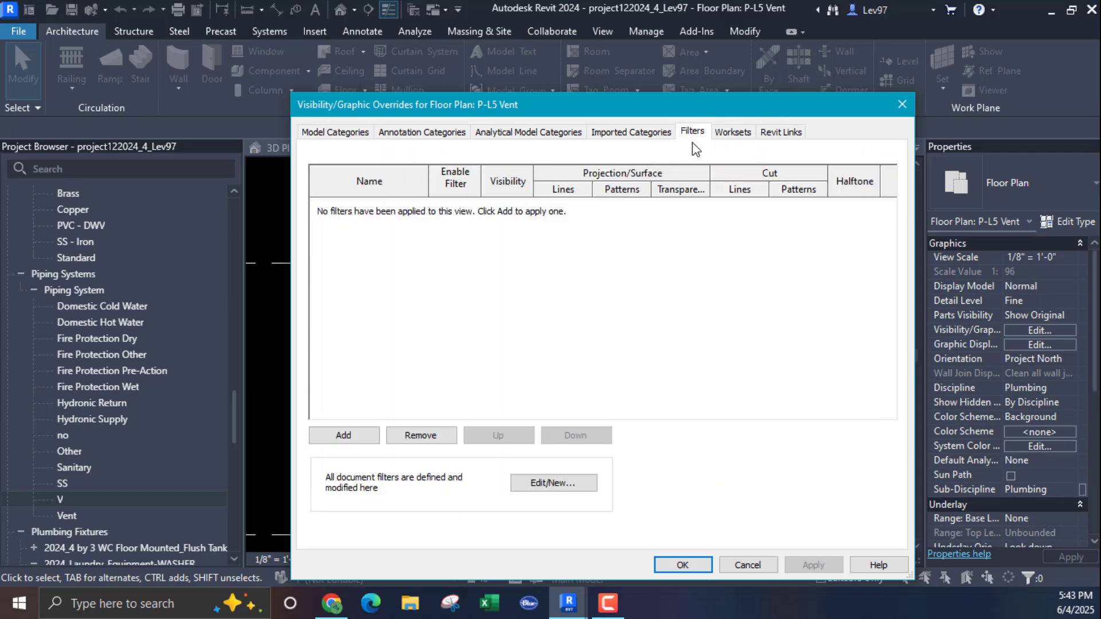
left_click(551, 483)
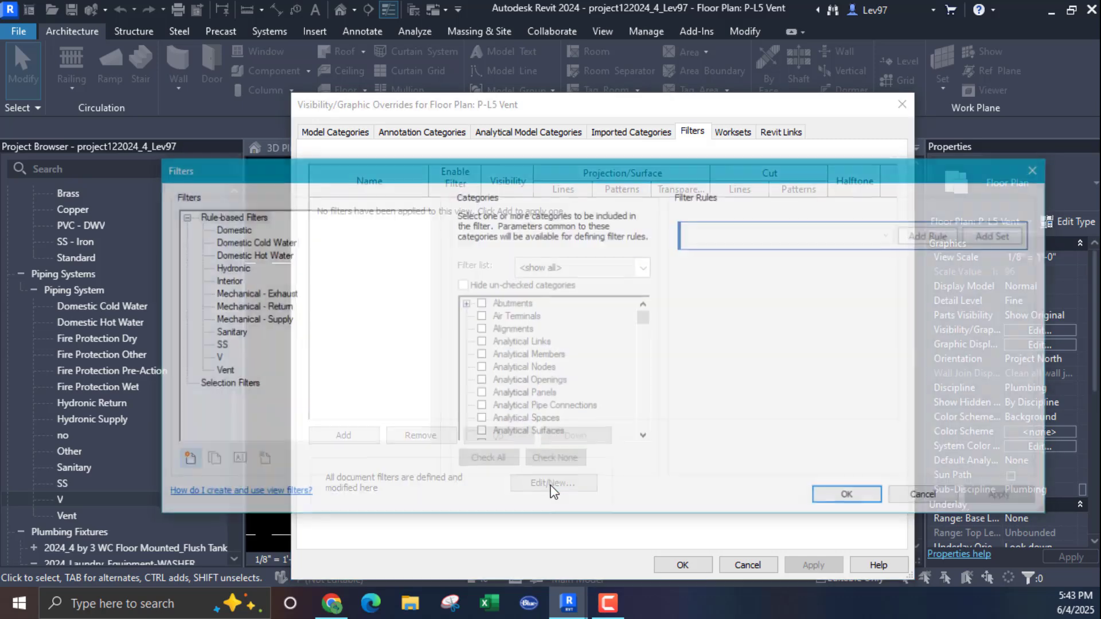
left_click(215, 358)
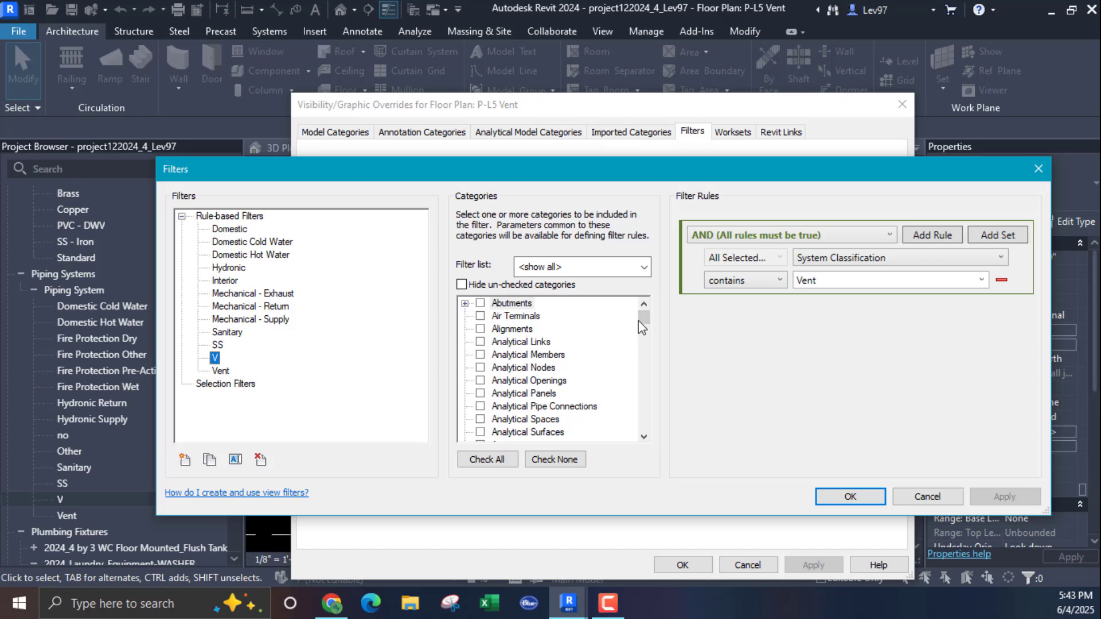
left_click_drag(639, 319, 639, 396)
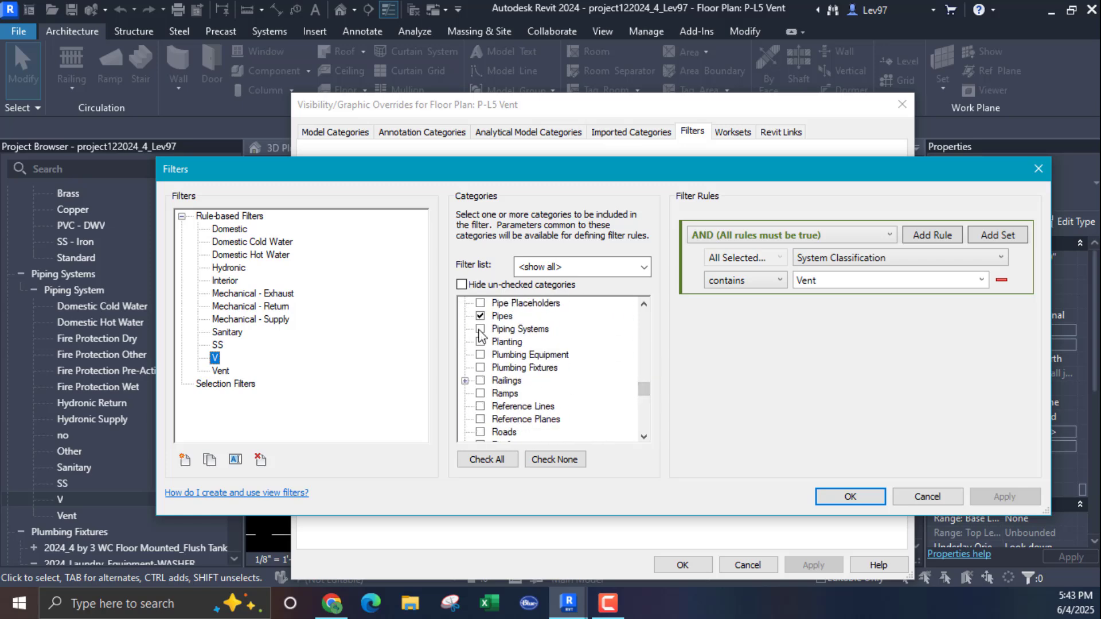
left_click(481, 328)
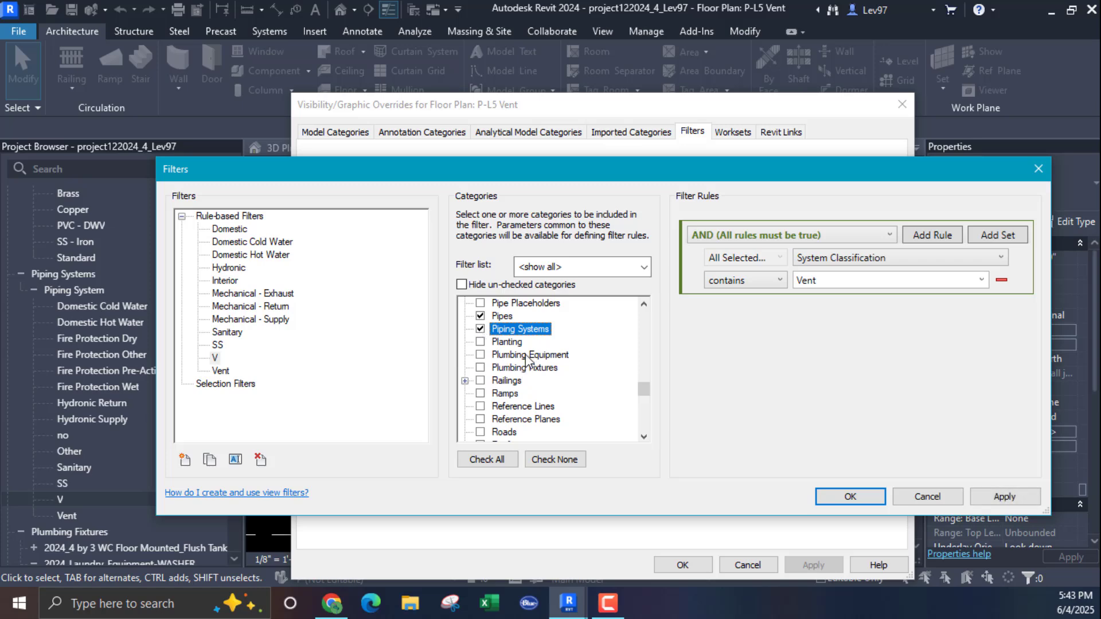
scroll(526, 361, "up", 1)
scroll(526, 361, "up", 1)
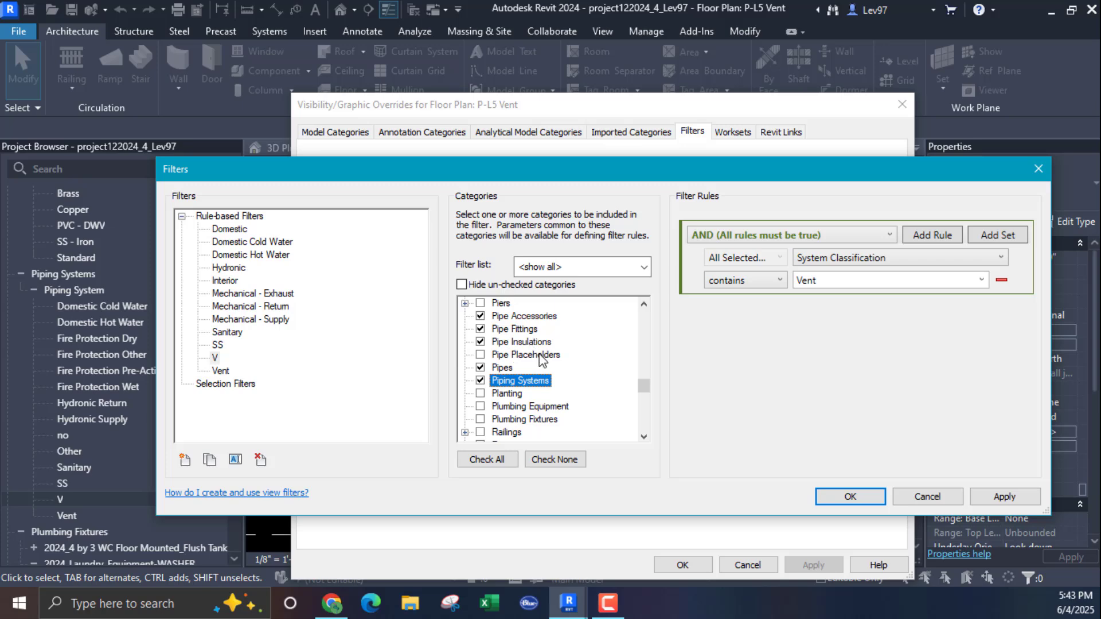
scroll(591, 373, "down", 1)
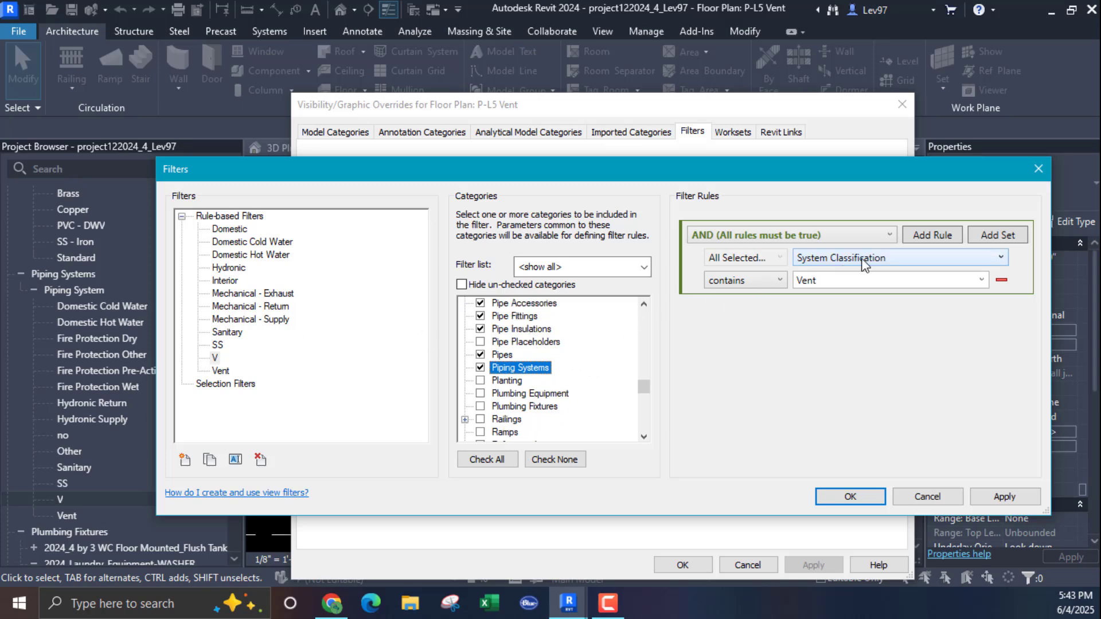
Review the parameters and comparison operators available for the V filter's rule, leaving its settings as they are.
left_click(897, 258)
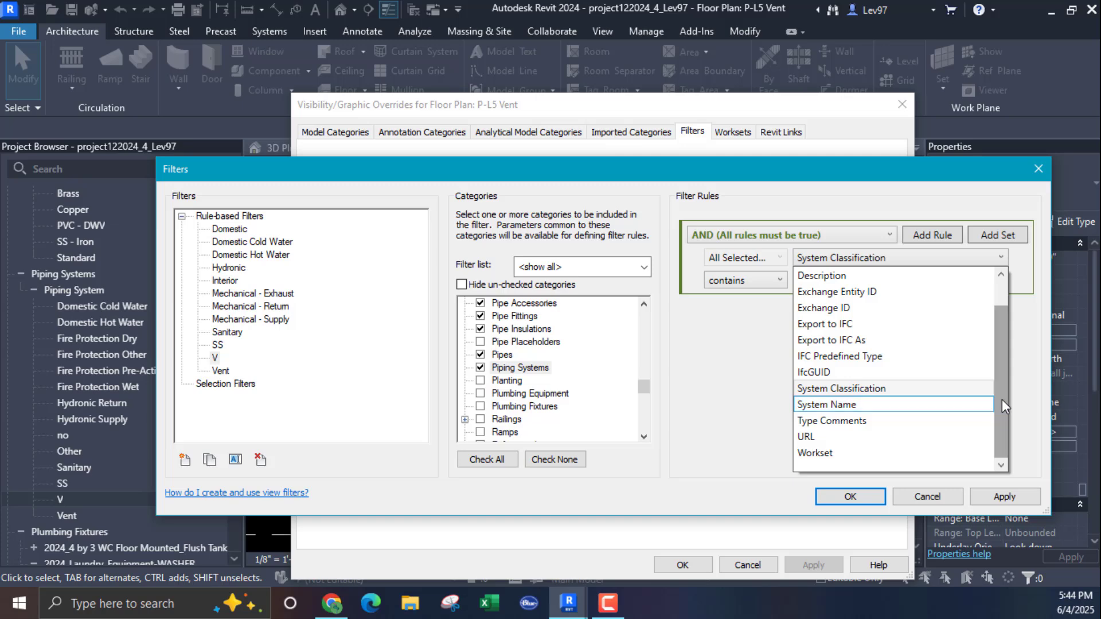
mouse_move(1003, 399)
left_mouse_down()
mouse_move(1002, 360)
mouse_move(1000, 405)
left_mouse_up()
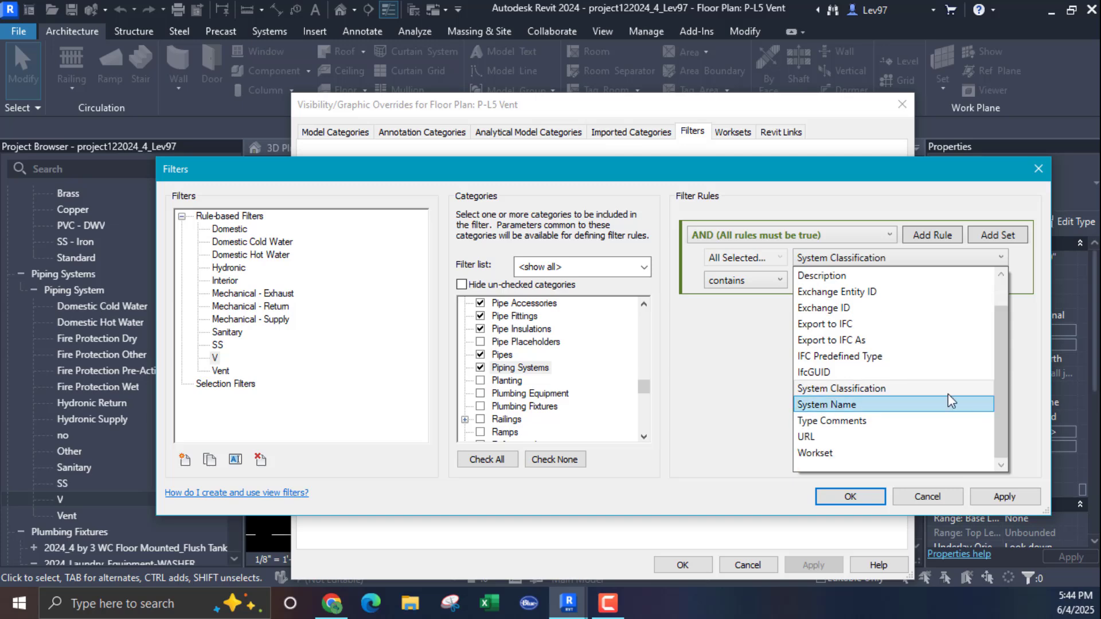
left_click(757, 261)
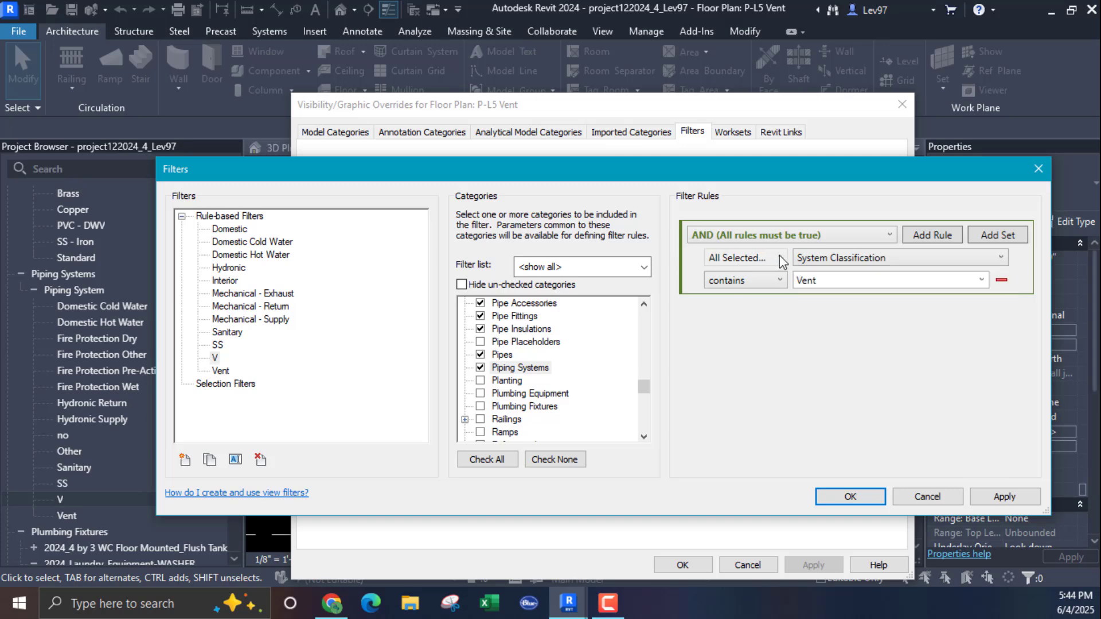
left_click(766, 284)
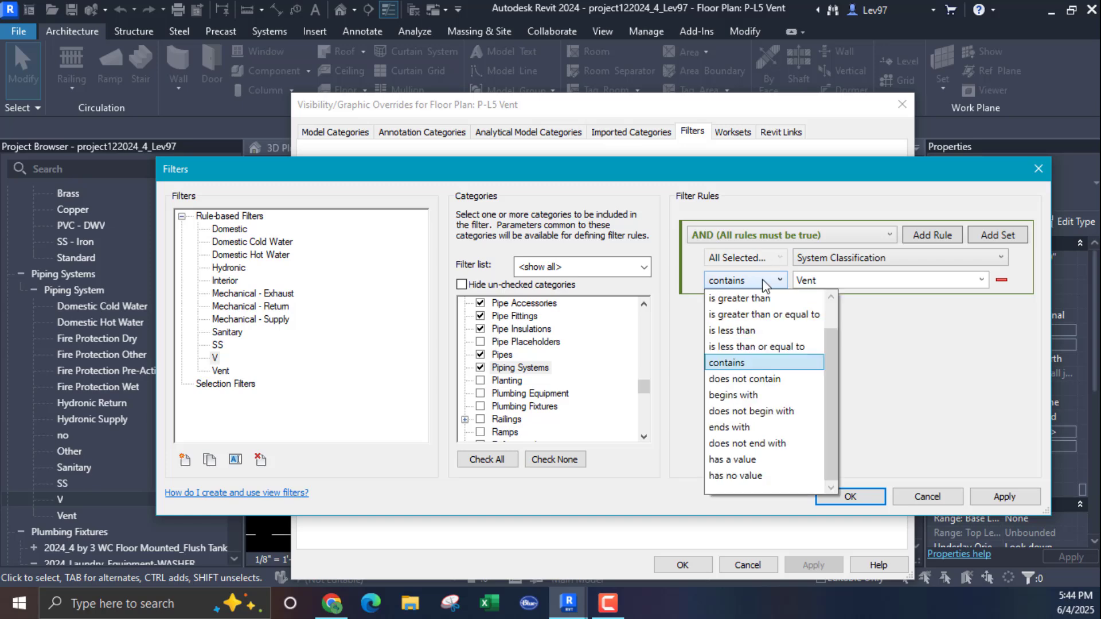
left_click(768, 282)
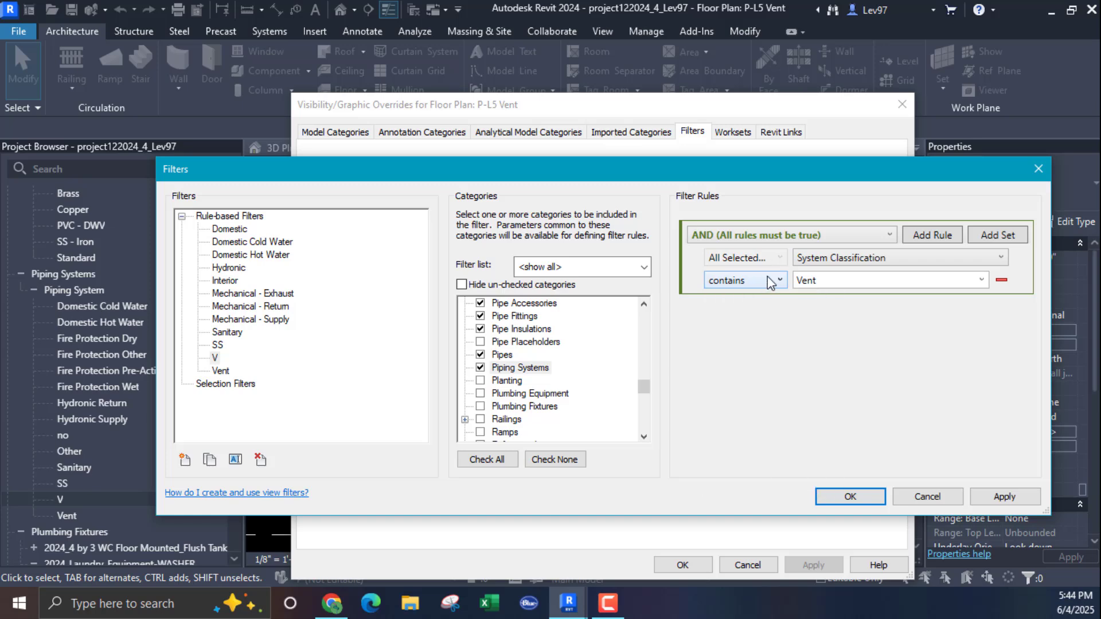
left_click(921, 263)
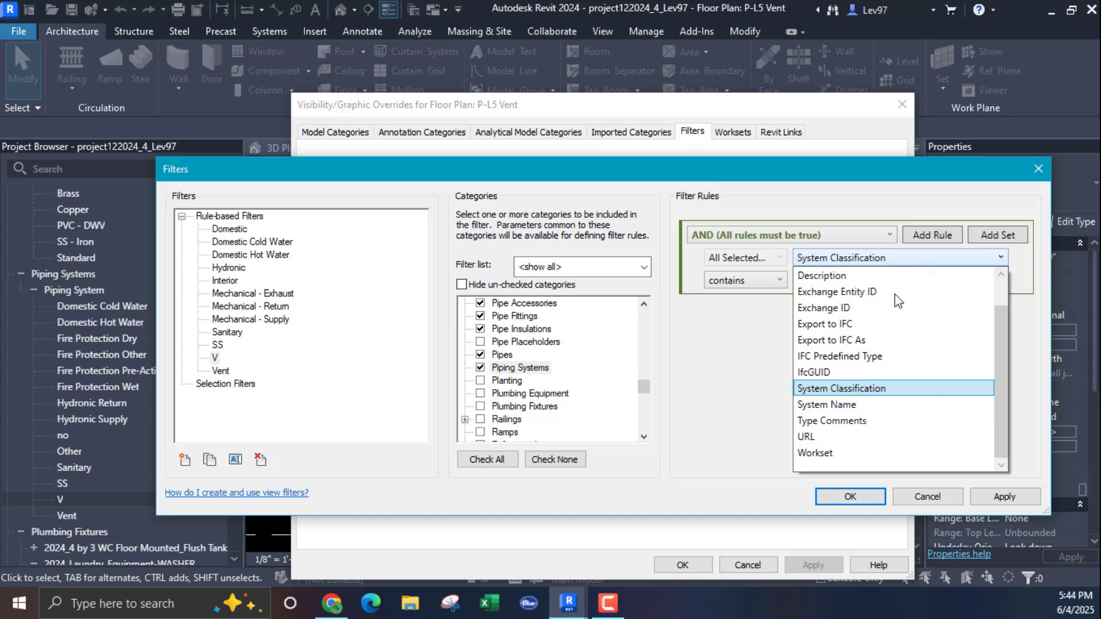
left_click(843, 404)
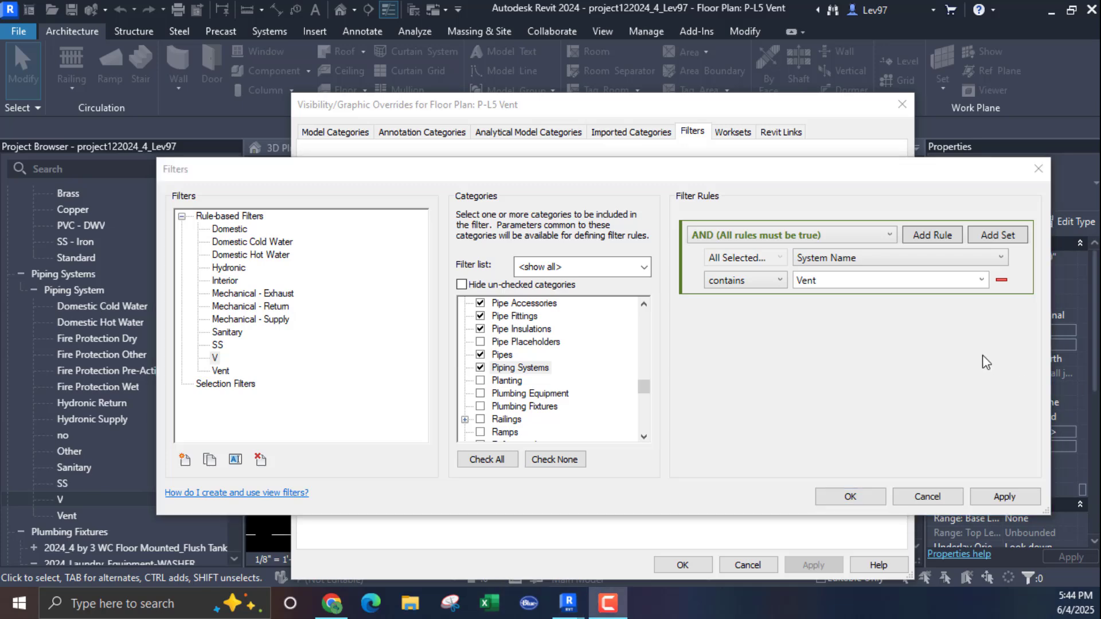
left_click(481, 368)
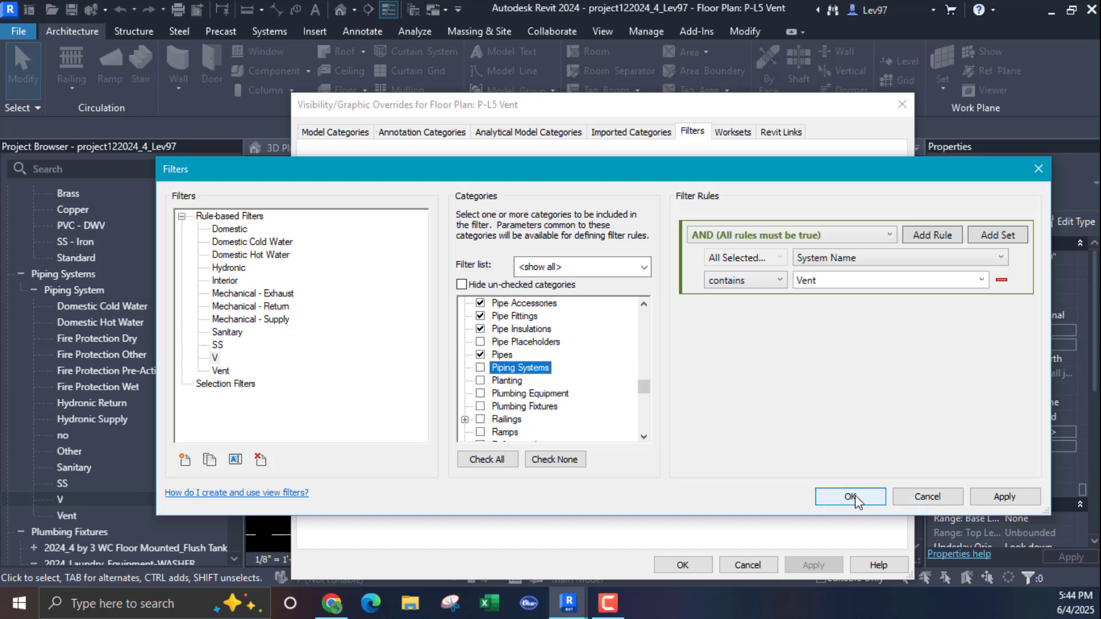
left_click(936, 497)
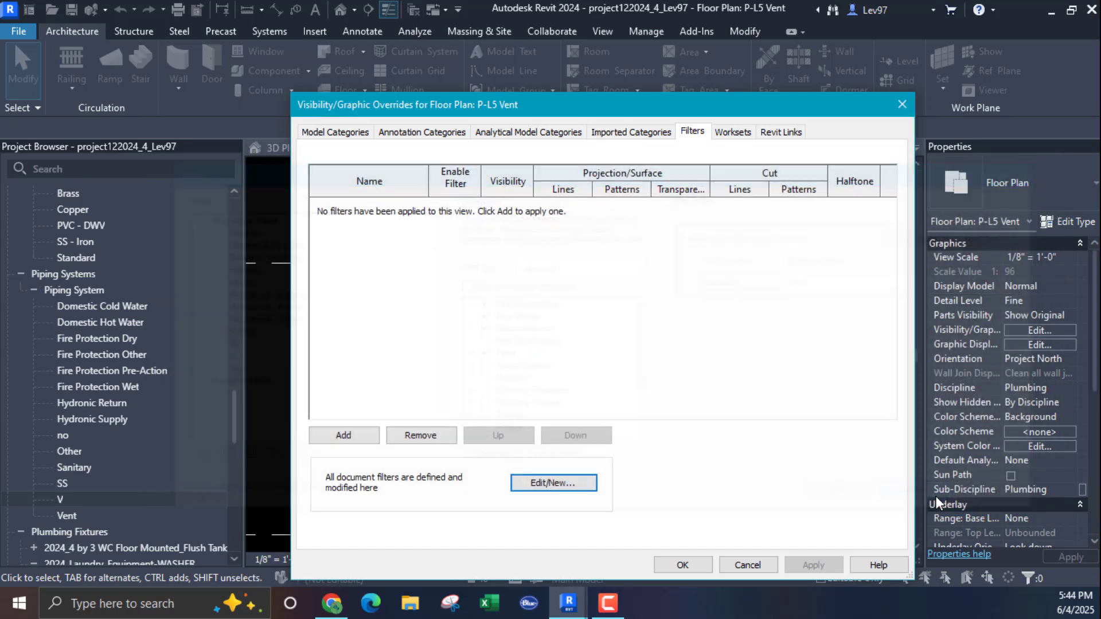
left_click(749, 565)
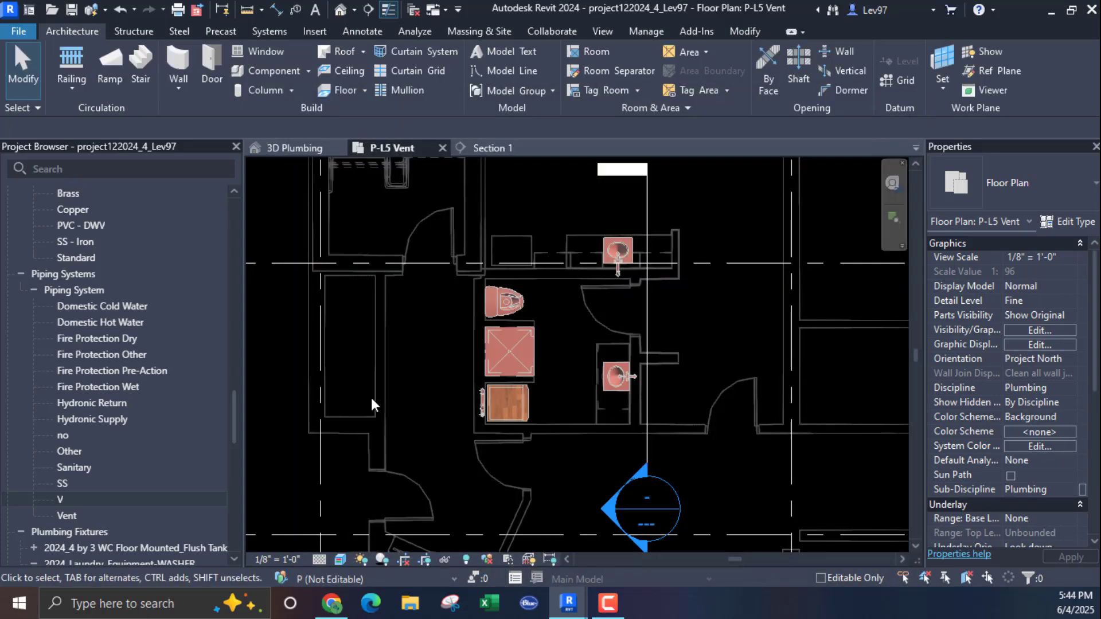
Inspect the system type of the short pipe below the upper sink in P-L5 Vent.
scroll(608, 281, "up", 3)
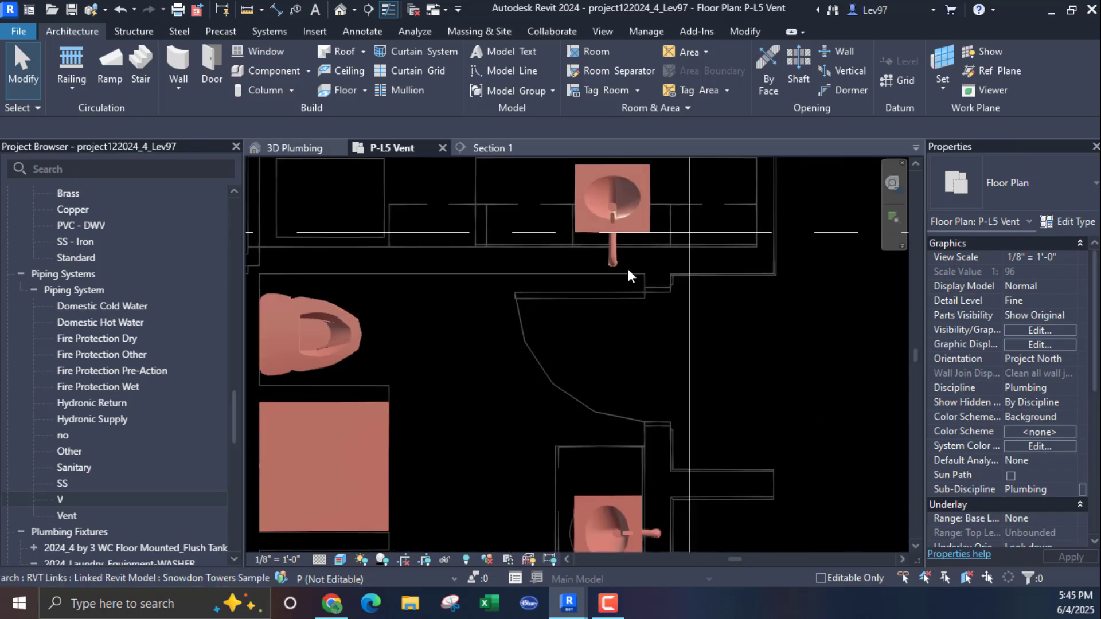
left_click(618, 247)
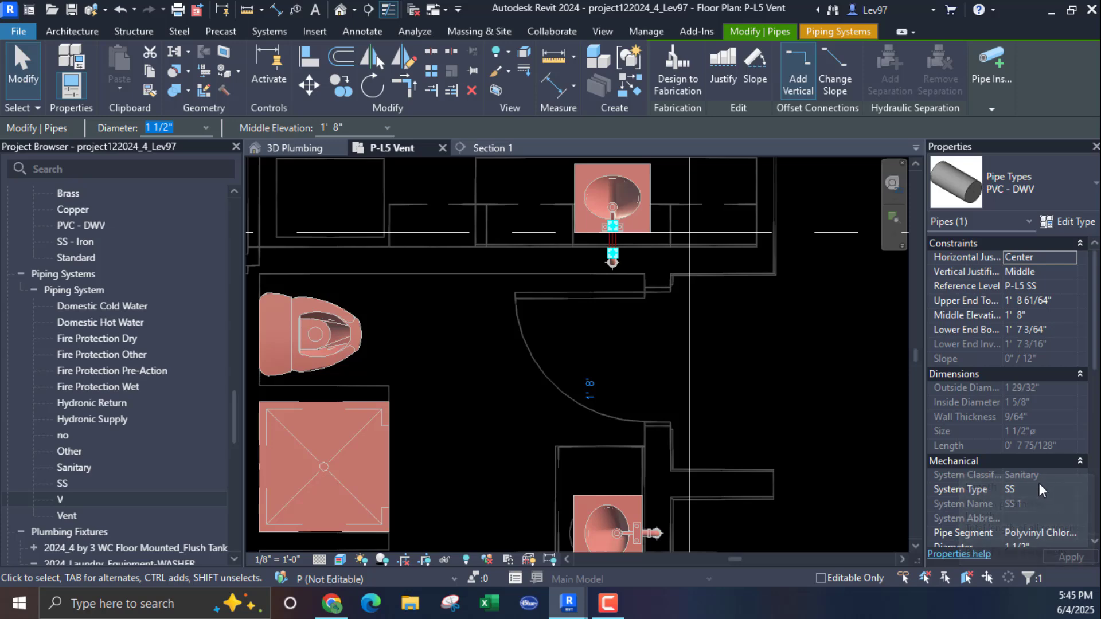
left_click(431, 345)
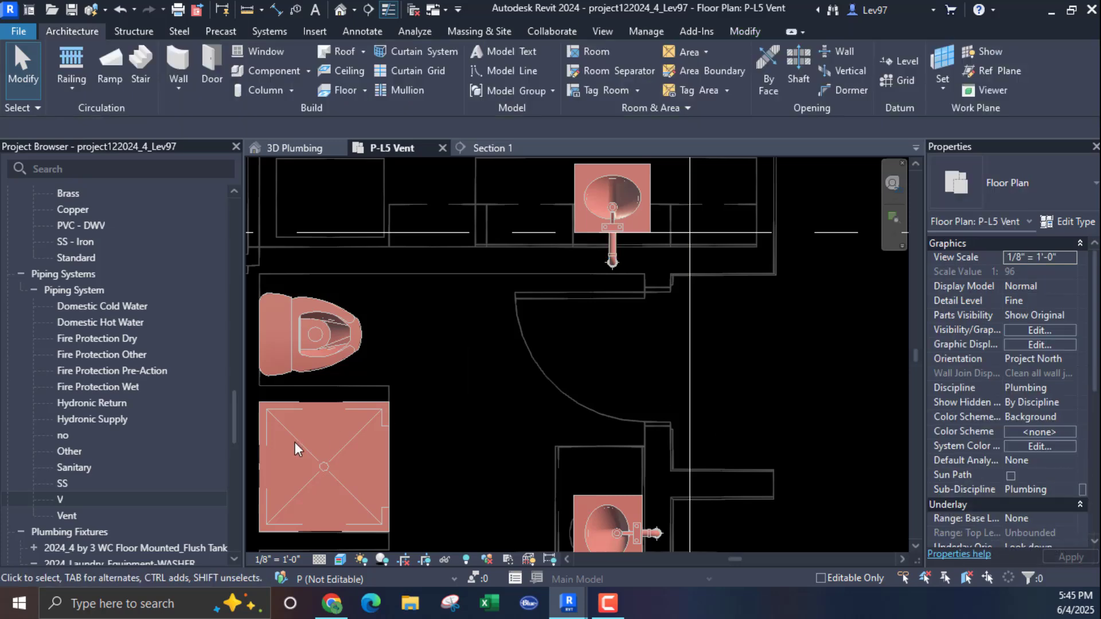
Open the view filter settings in P-L5 Vent's visibility overrides.
left_click(1052, 329)
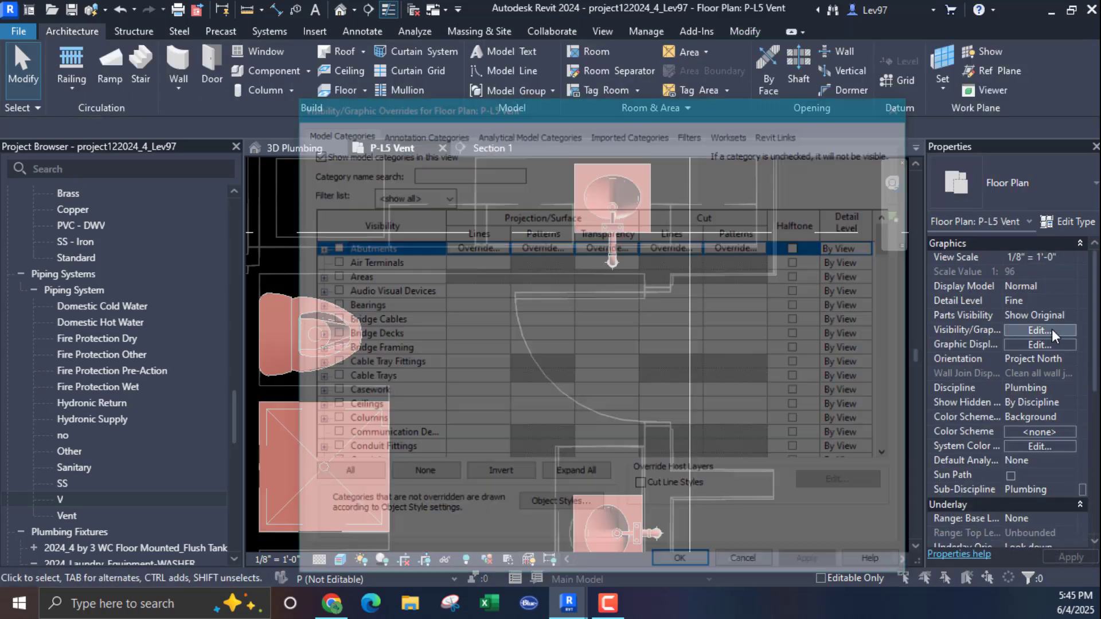
left_click(693, 133)
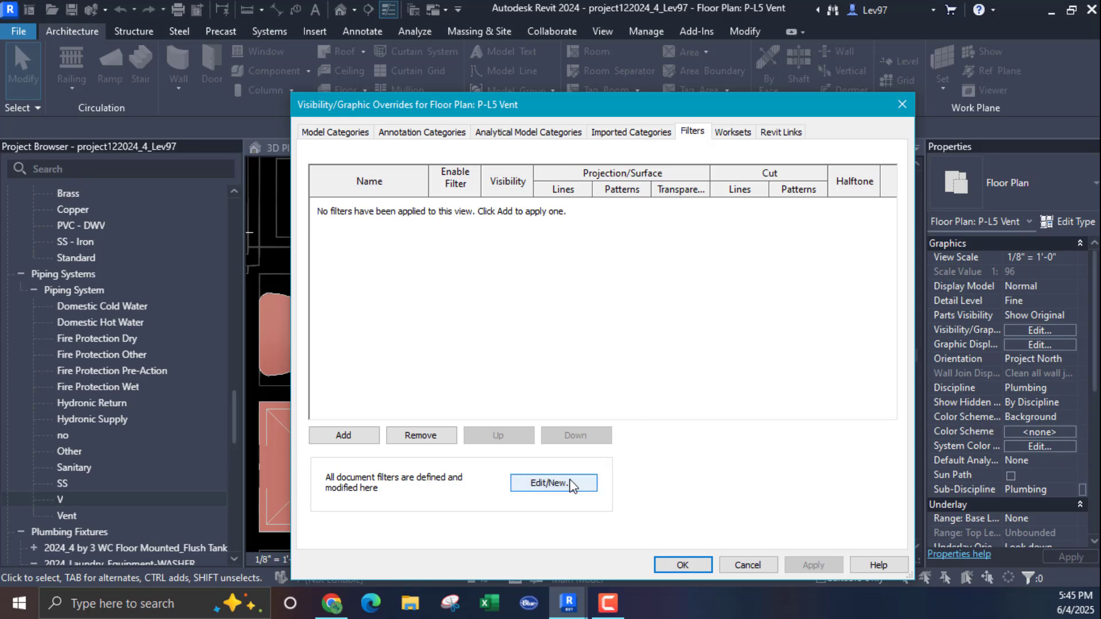
left_click(555, 485)
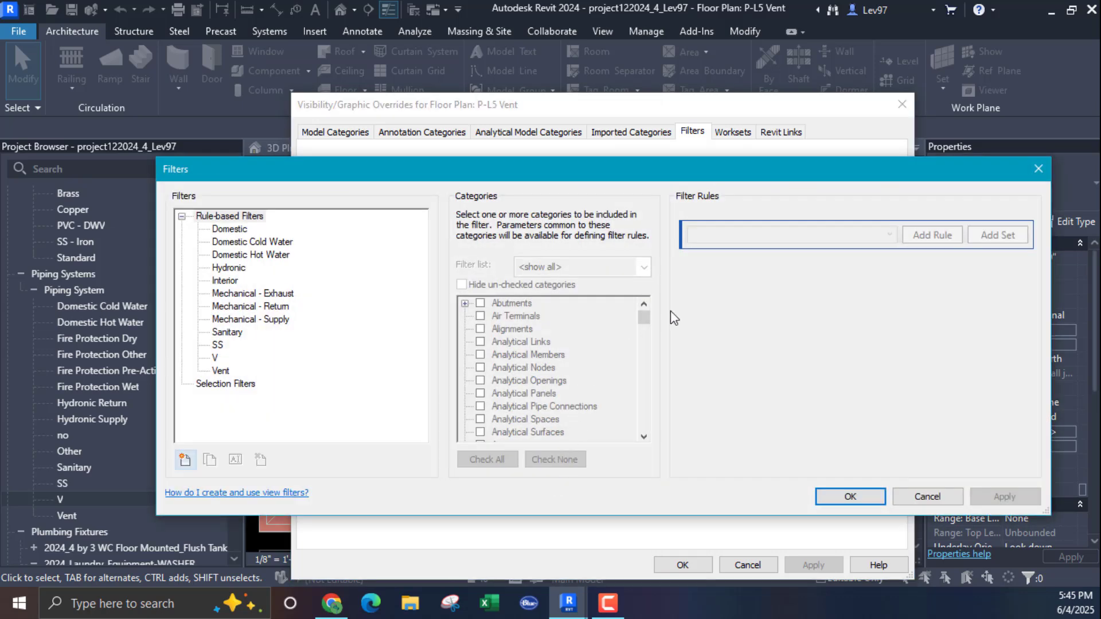
left_click(215, 358)
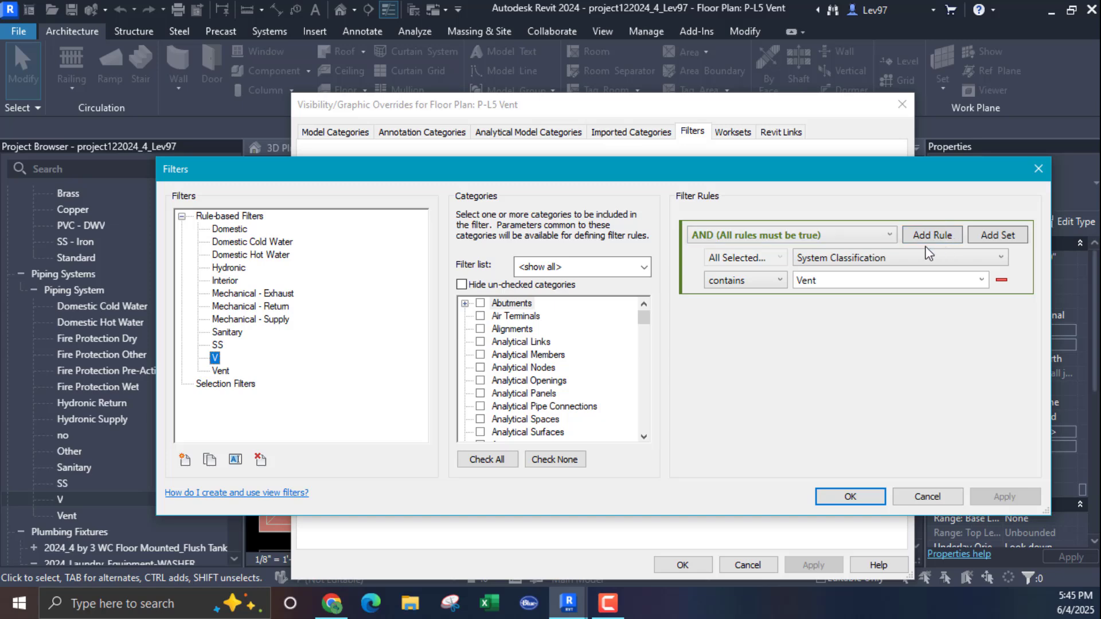
left_click(928, 262)
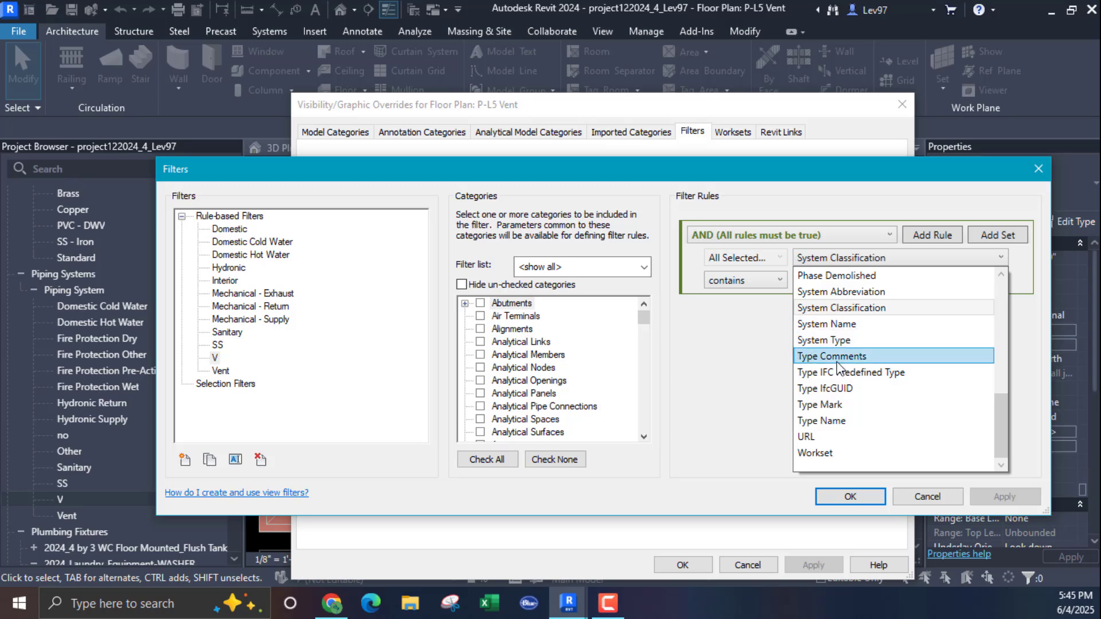
key("Up")
key("Return")
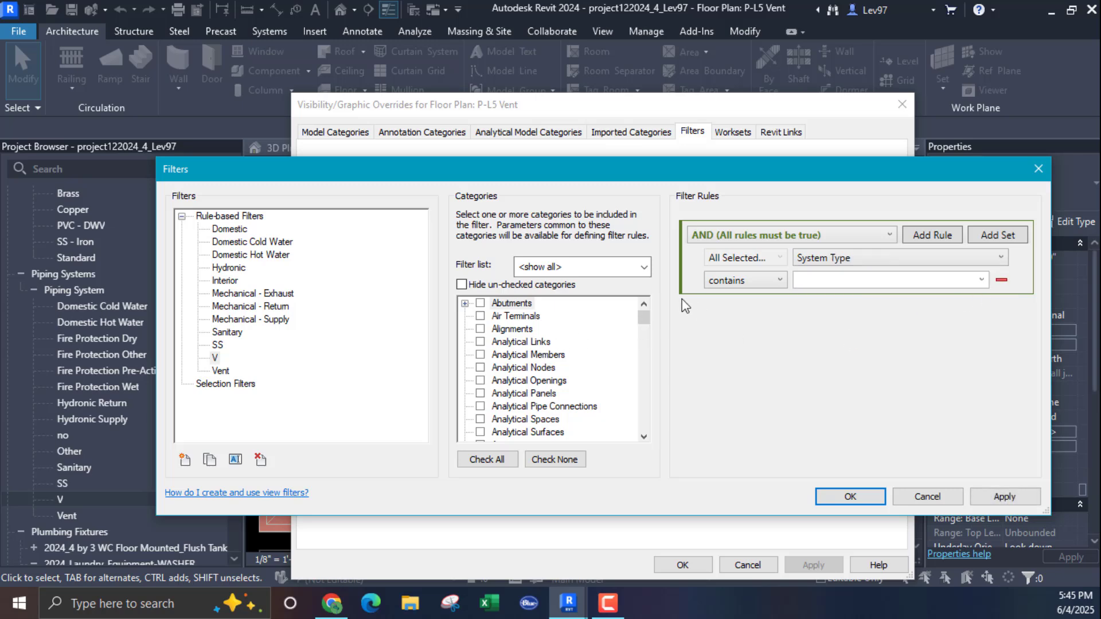
left_click_drag(644, 317, 645, 393)
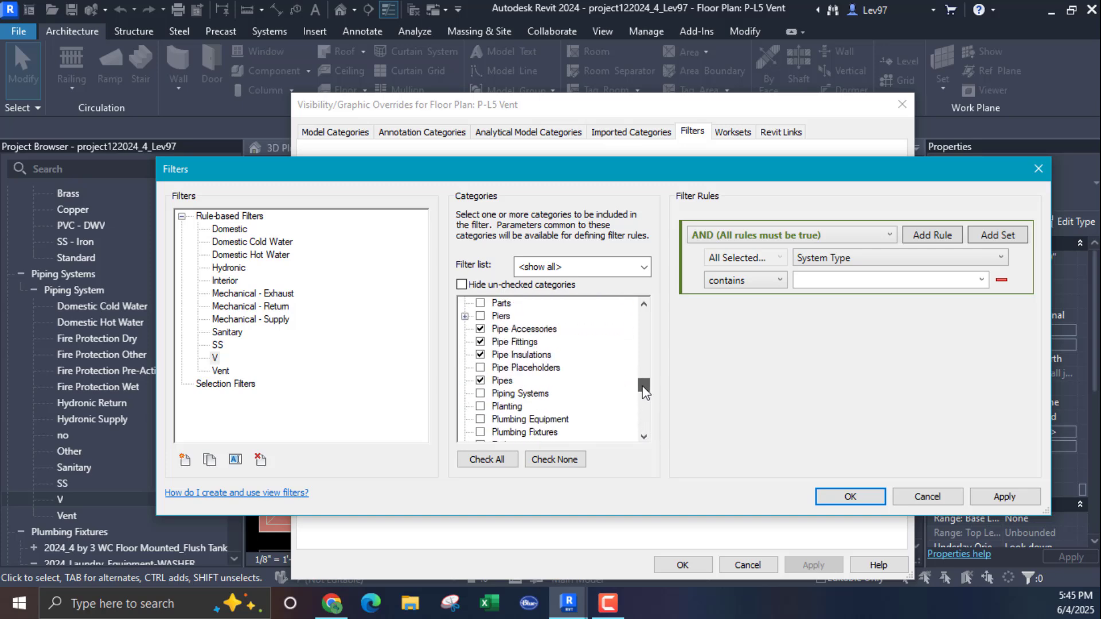
left_click(481, 393)
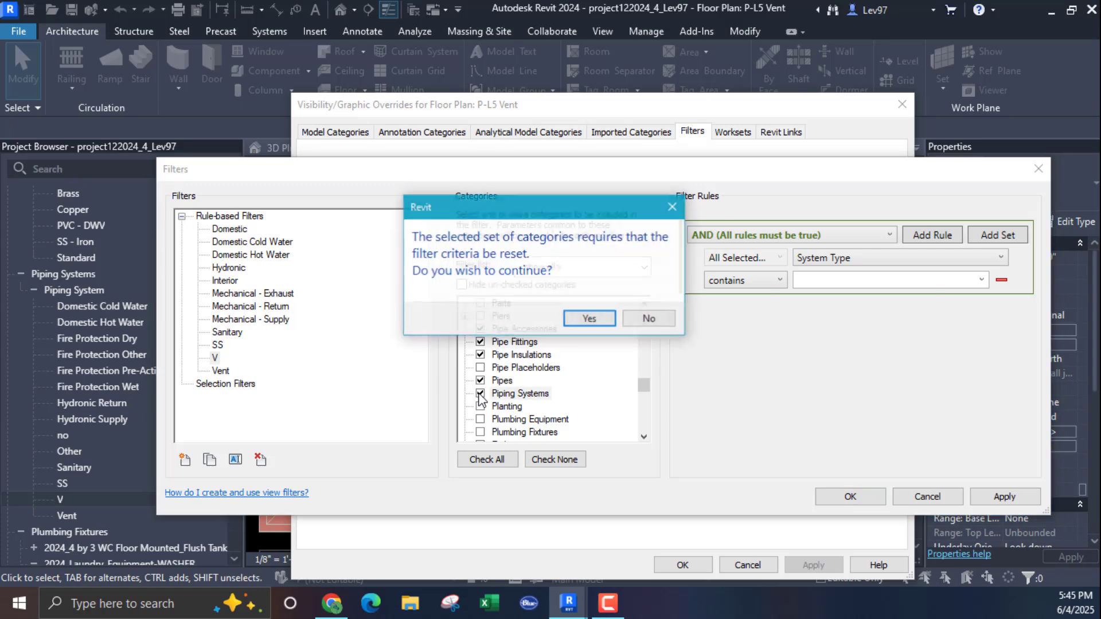
left_click(650, 319)
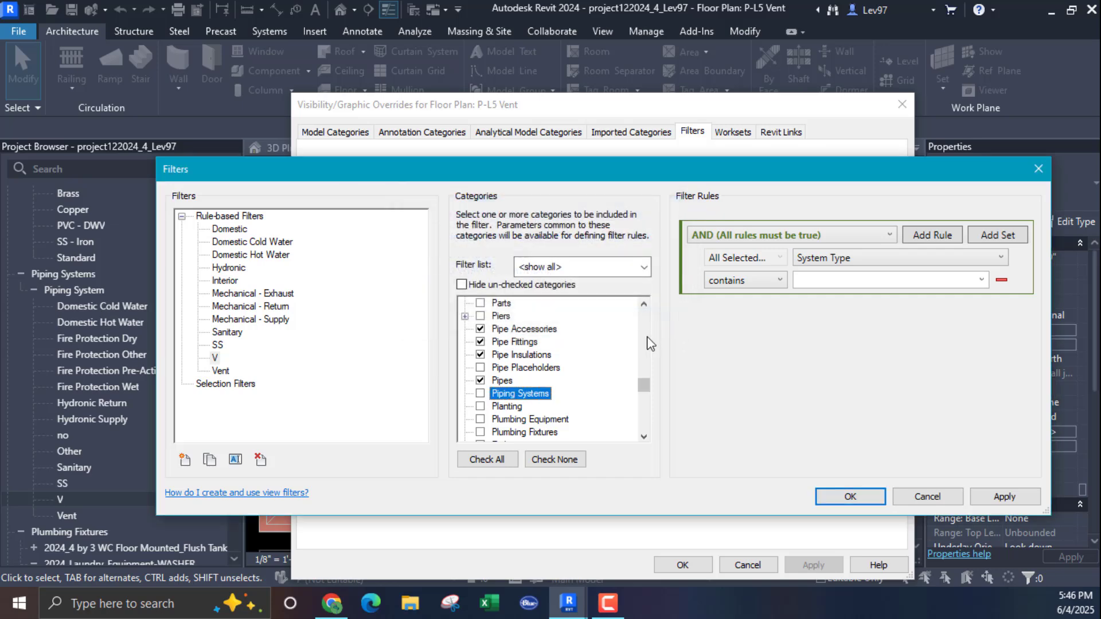
left_click(928, 498)
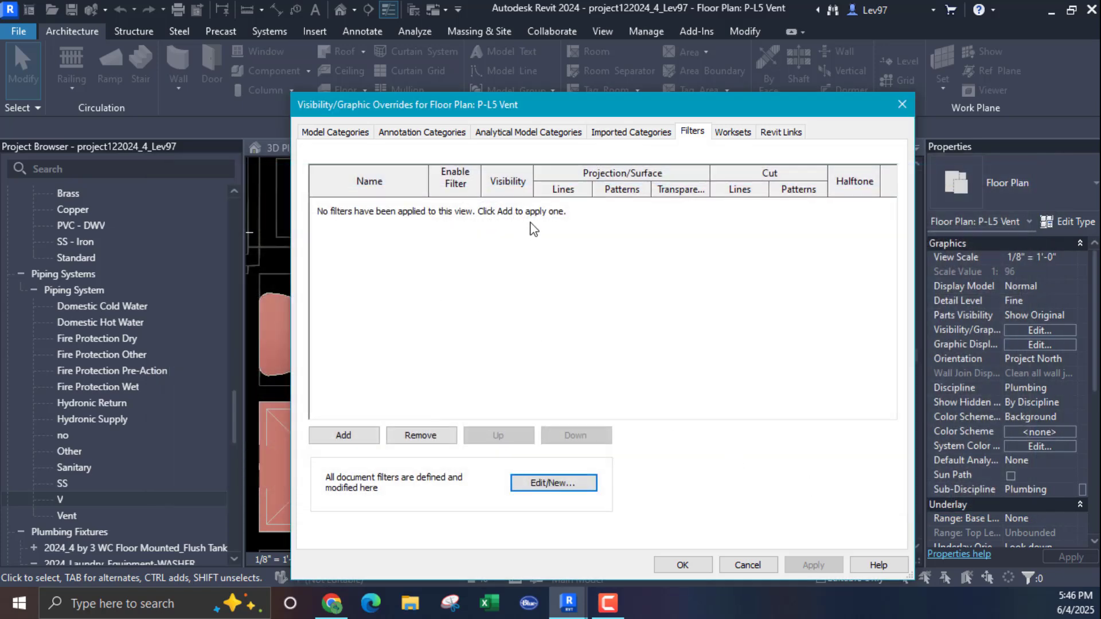
Open the V filter's definition from P-L5 Vent's visibility overrides and examine which categories it includes.
left_click(545, 485)
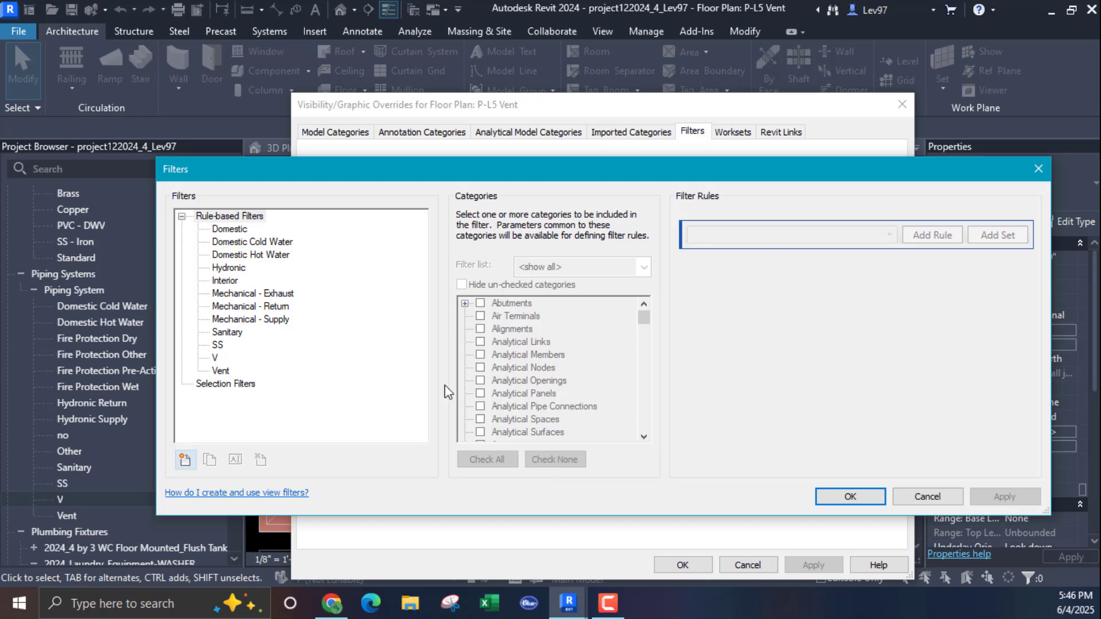
left_click(216, 359)
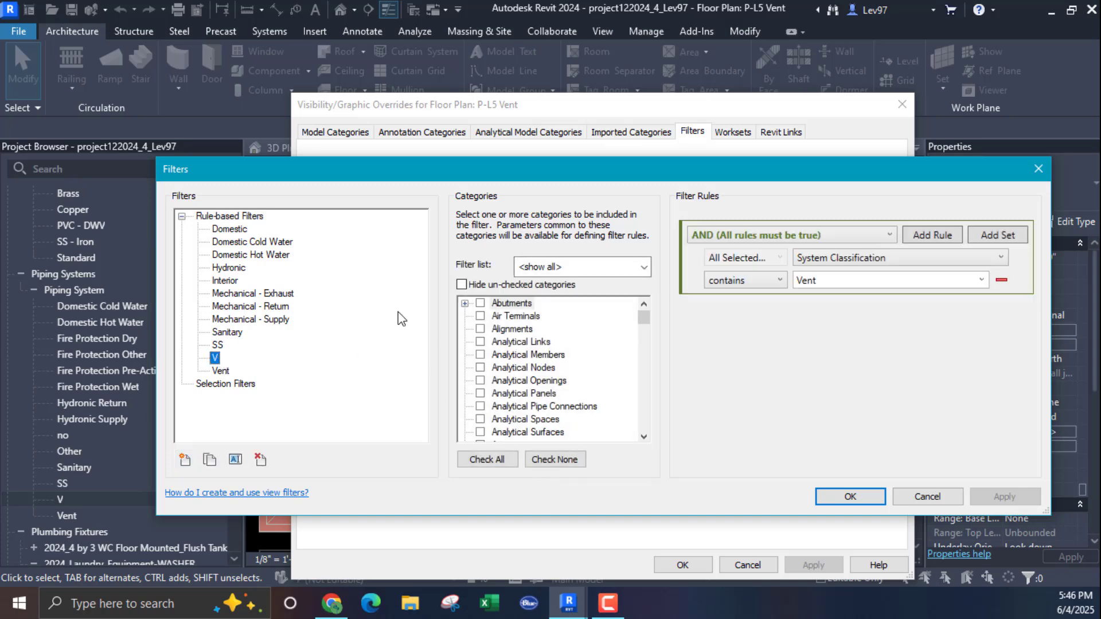
left_click_drag(641, 319, 642, 361)
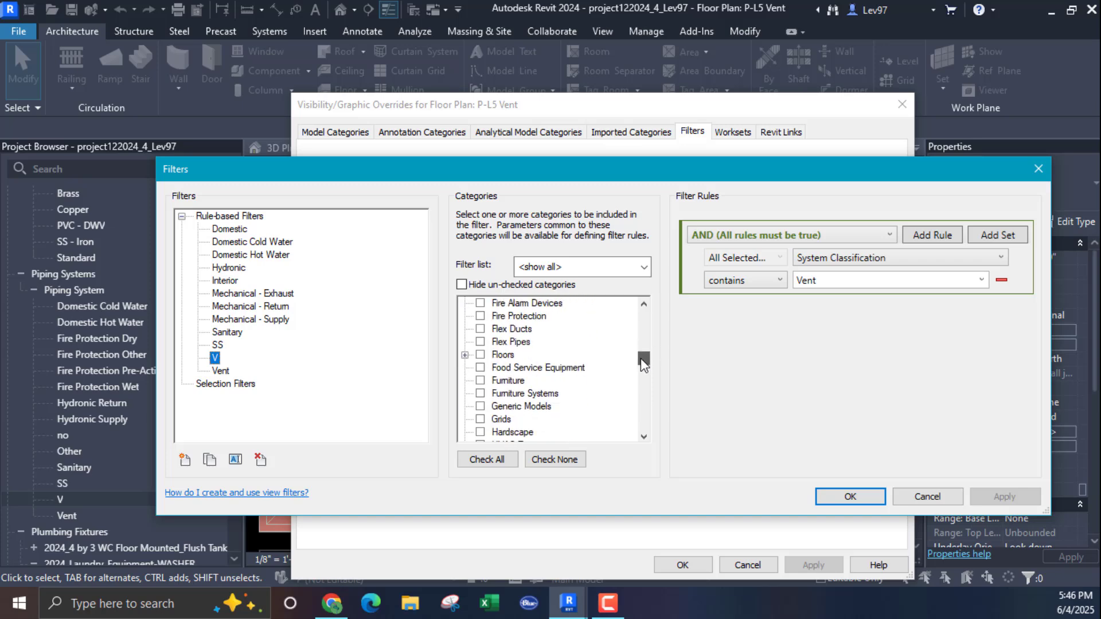
left_click(901, 257)
left_click(901, 257)
scroll(546, 375, "down", 2)
scroll(550, 372, "down", 7)
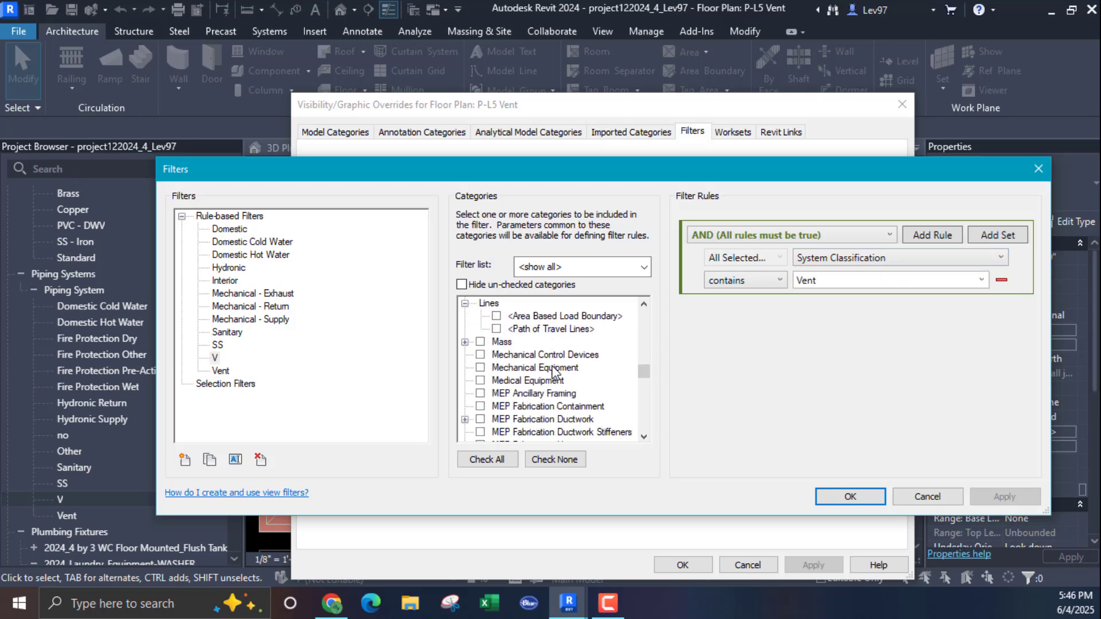
scroll(565, 375, "down", 2)
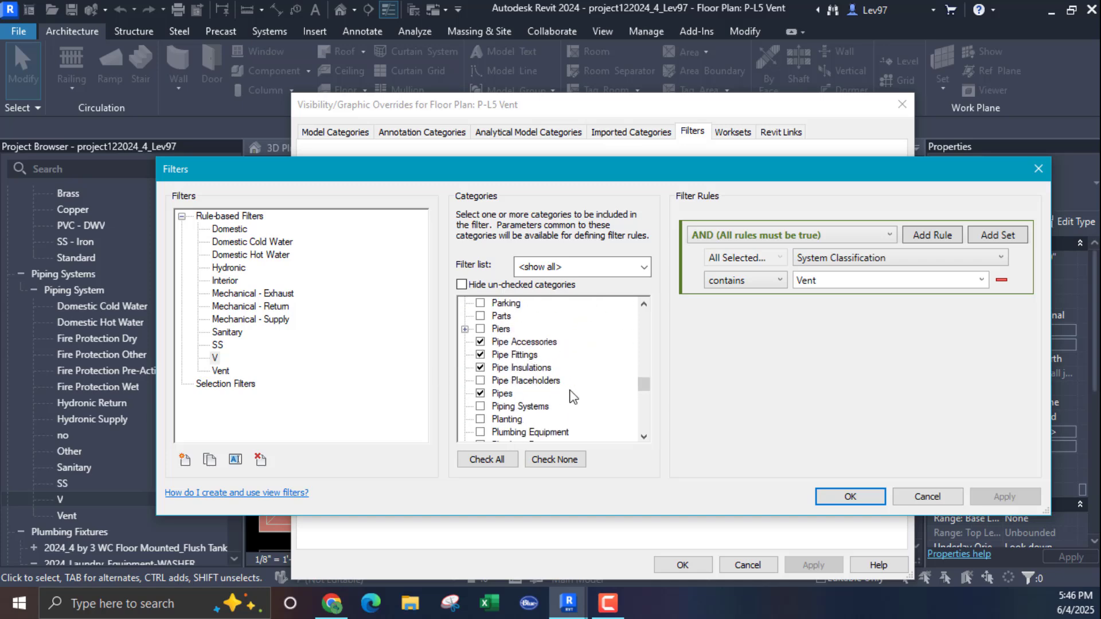
scroll(569, 392, "down", 2)
scroll(573, 394, "down", 2)
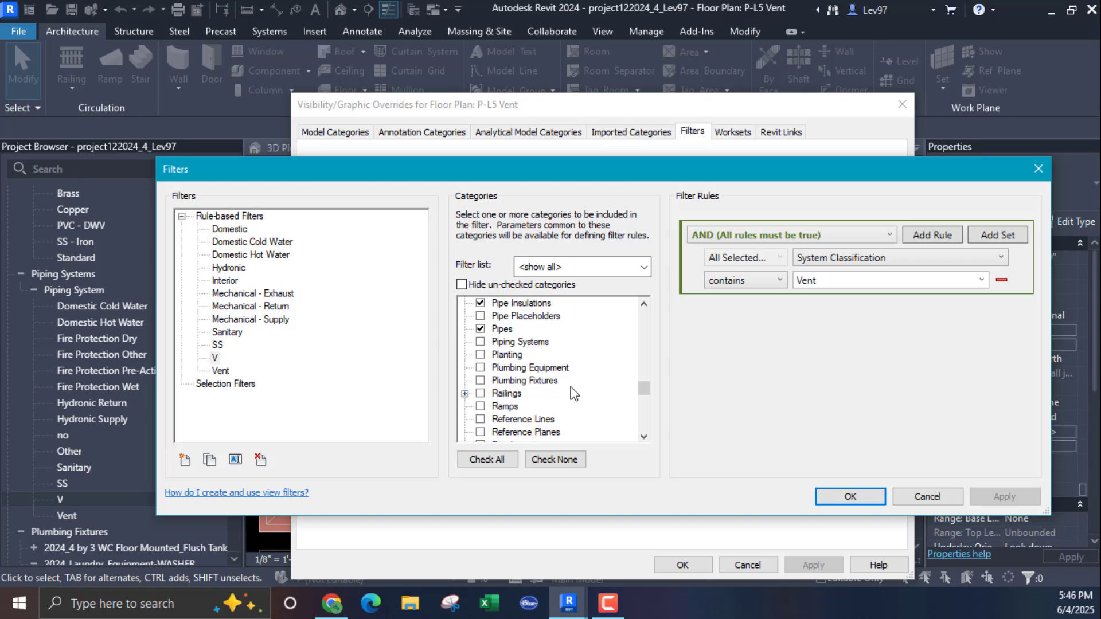
scroll(576, 390, "down", 2)
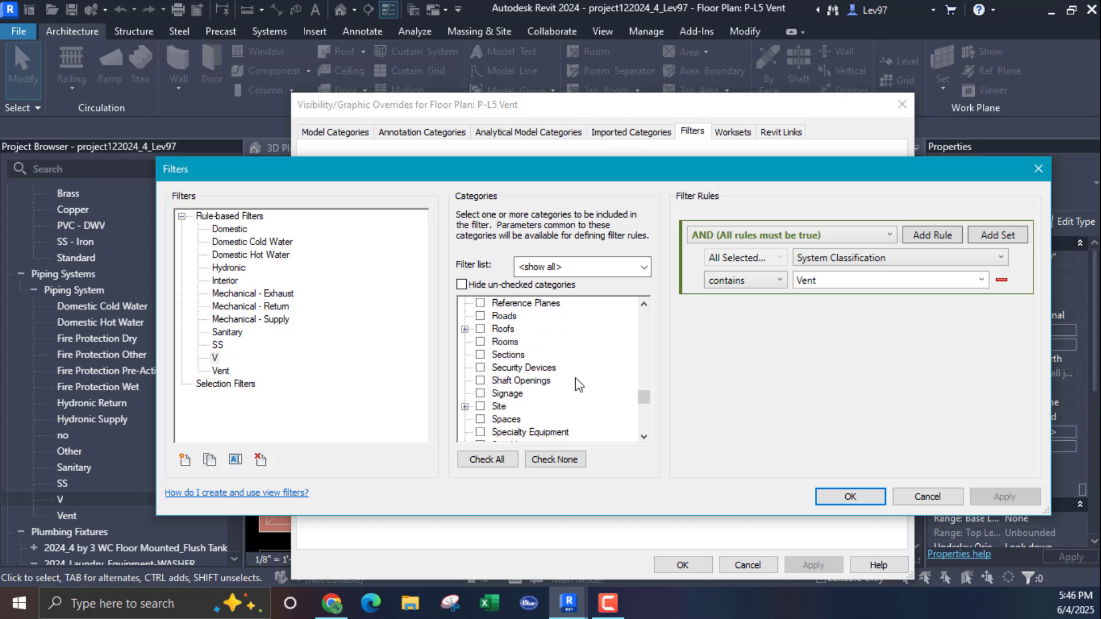
scroll(578, 384, "down", 2)
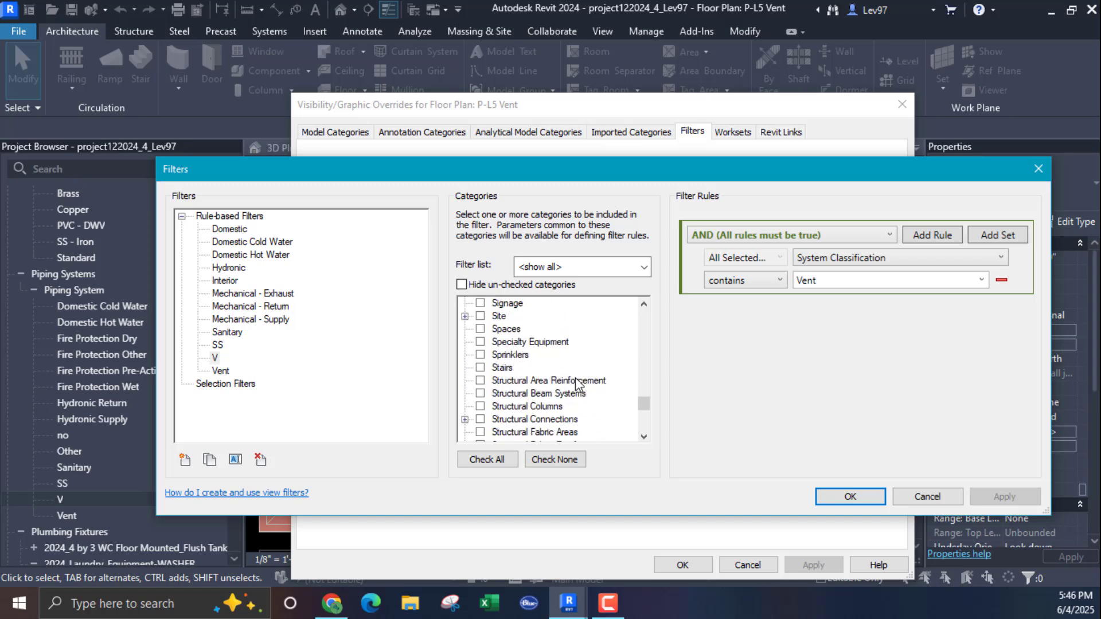
scroll(579, 382, "up", 6)
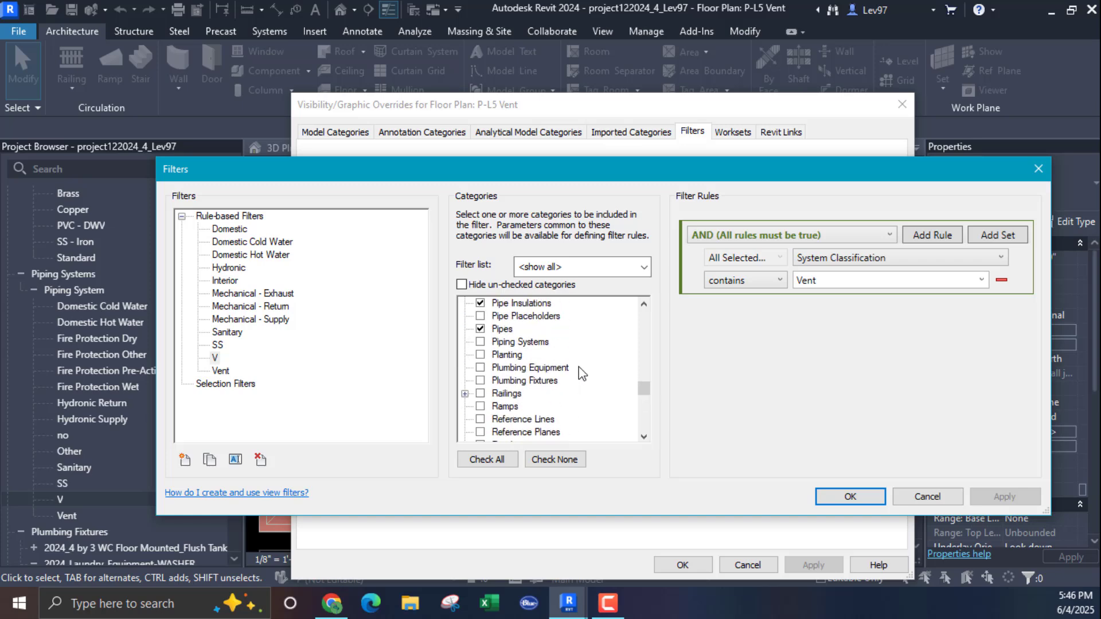
scroll(582, 374, "up", 1)
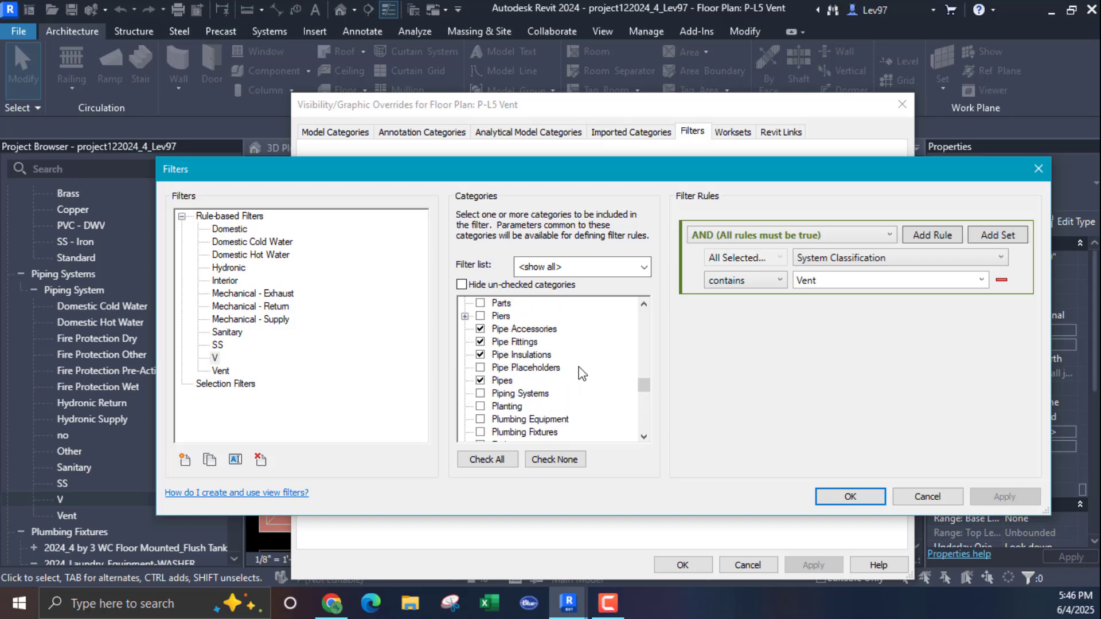
Set the V filter's rule to System Type equals V.
left_click(908, 257)
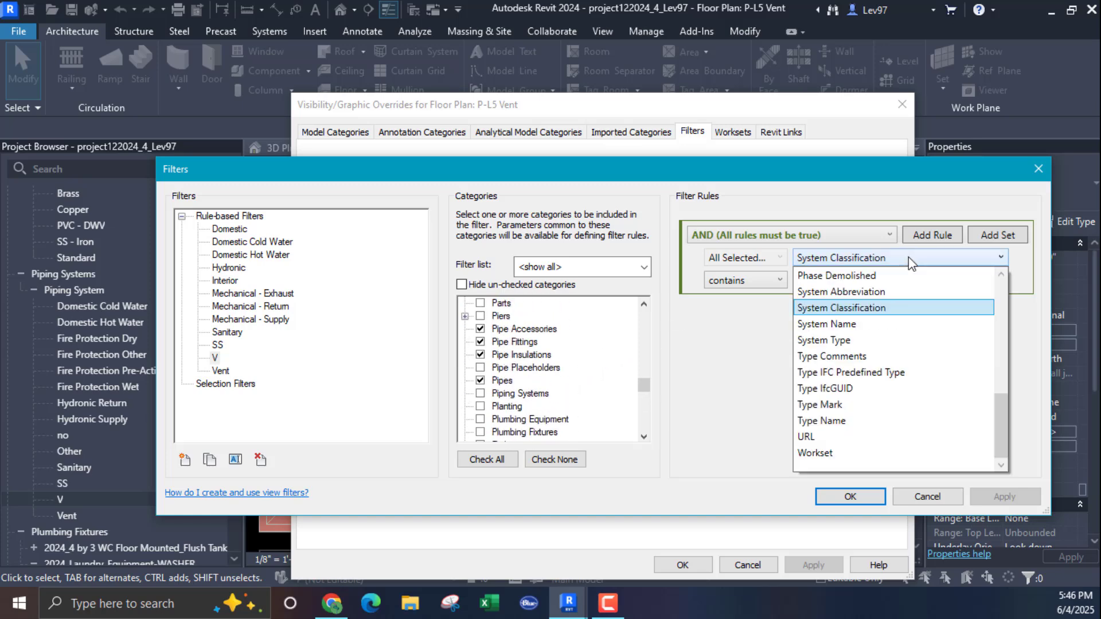
left_click(819, 341)
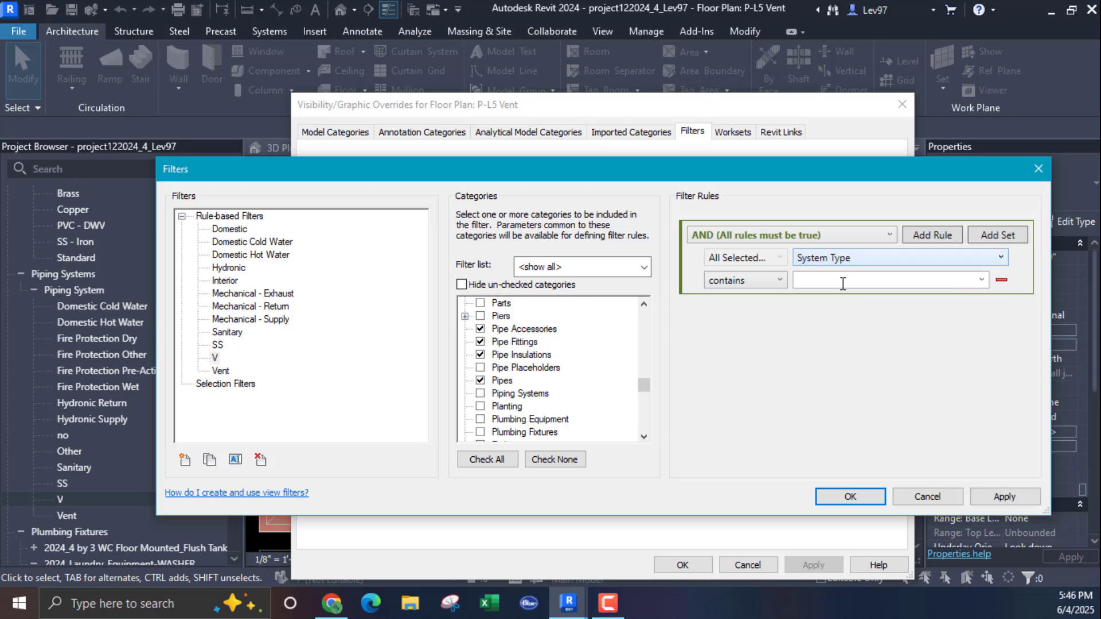
left_click(983, 281)
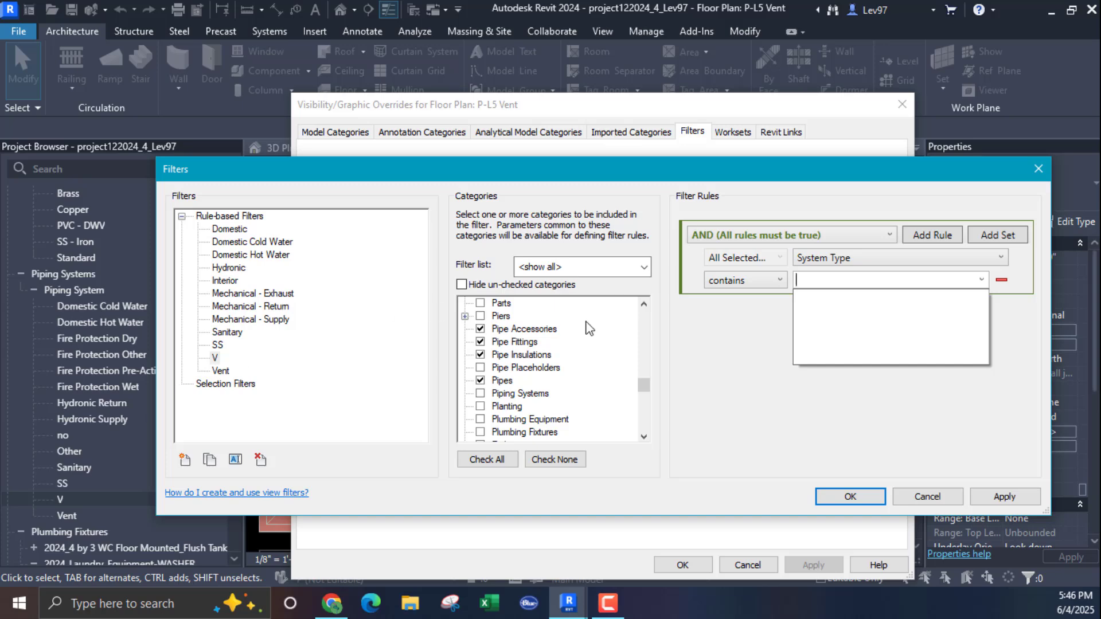
left_click(754, 285)
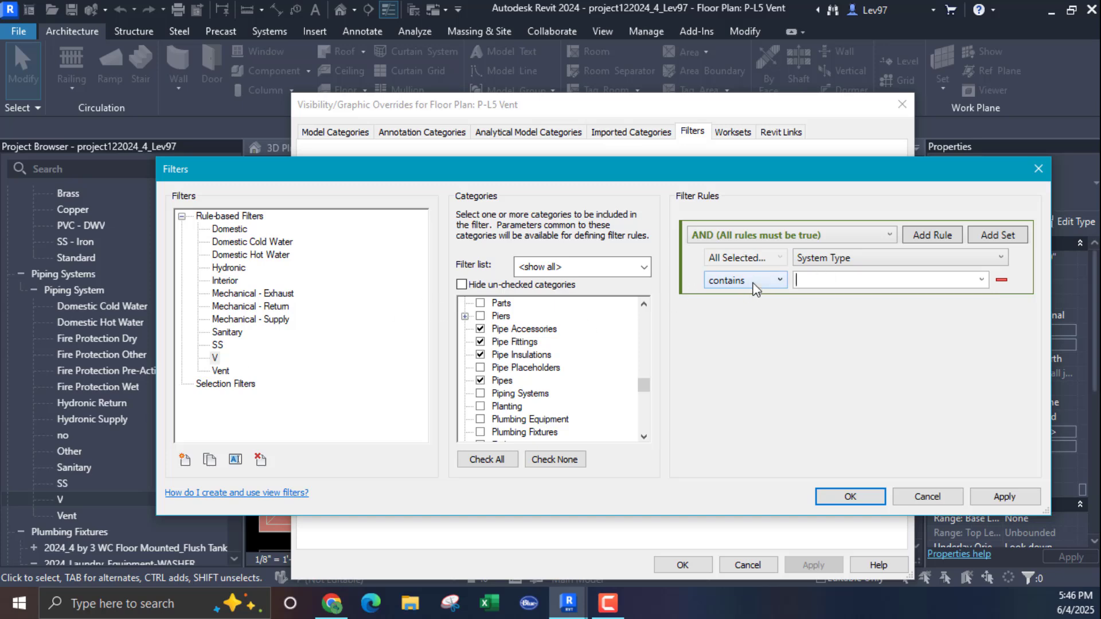
left_click(753, 285)
left_click(722, 300)
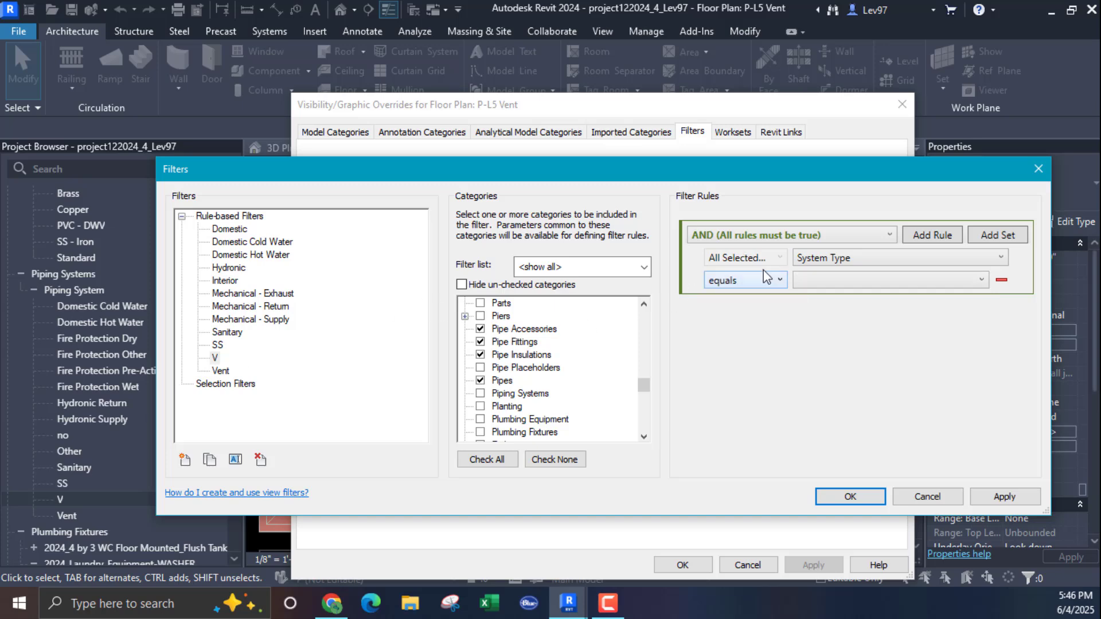
left_click(847, 280)
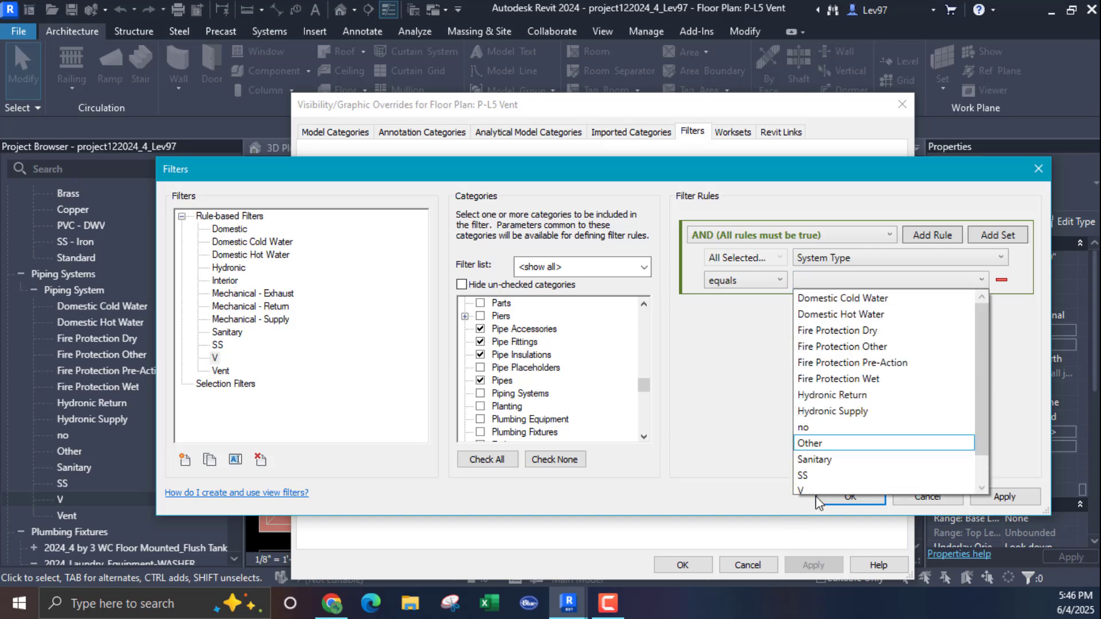
scroll(821, 402, "down", 1)
left_click(812, 460)
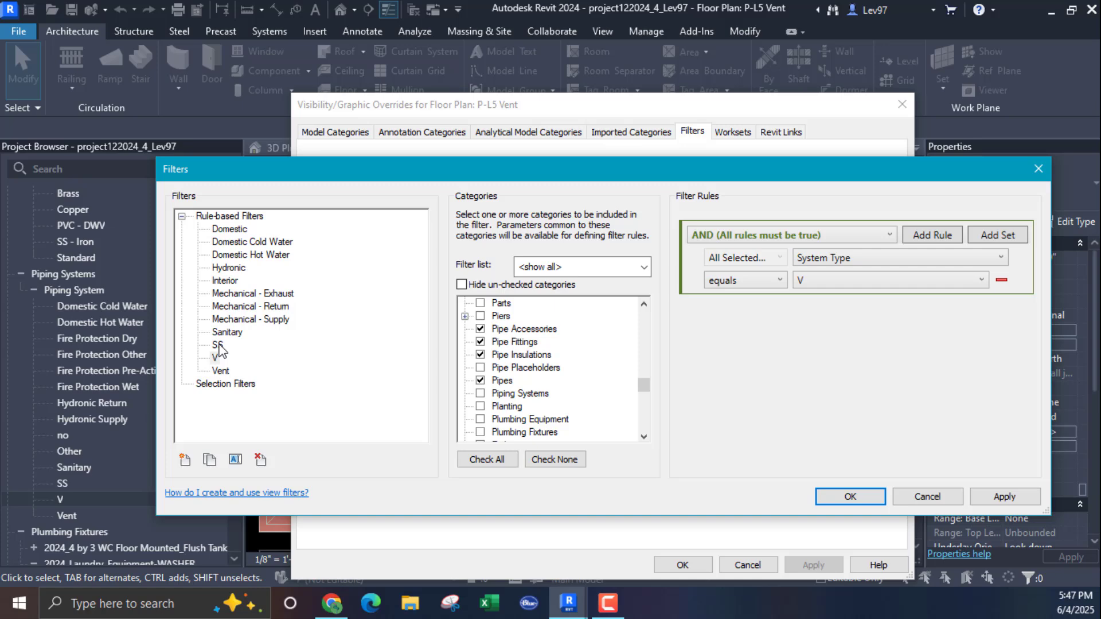
Save the V filter's definition and add the V filter to P-L5 Vent's view filters as a disabled filter.
left_click(850, 497)
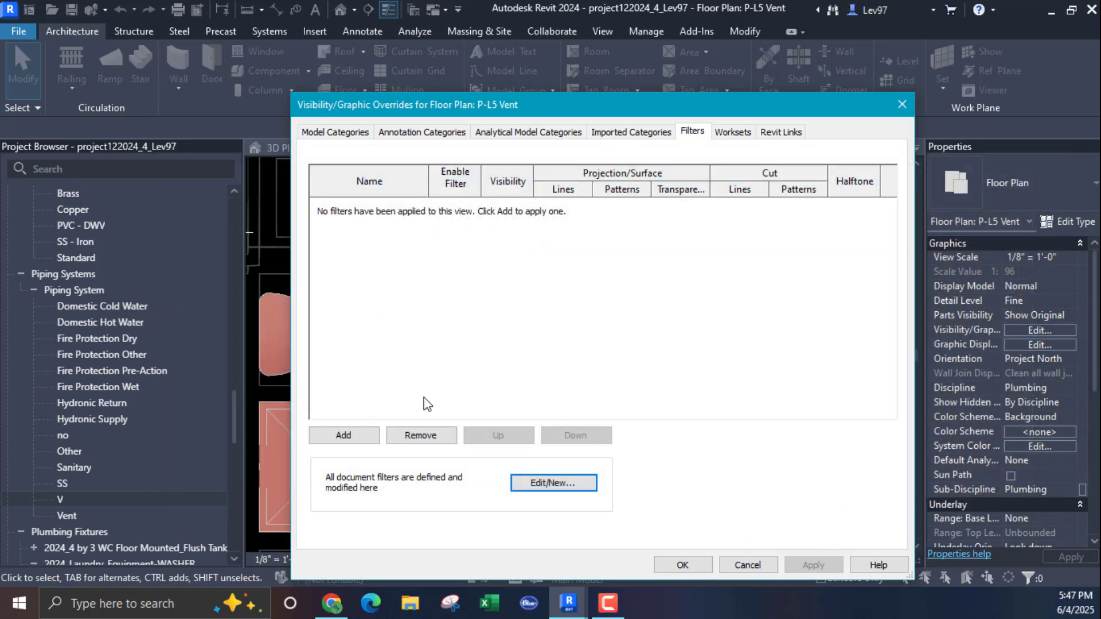
left_click(695, 565)
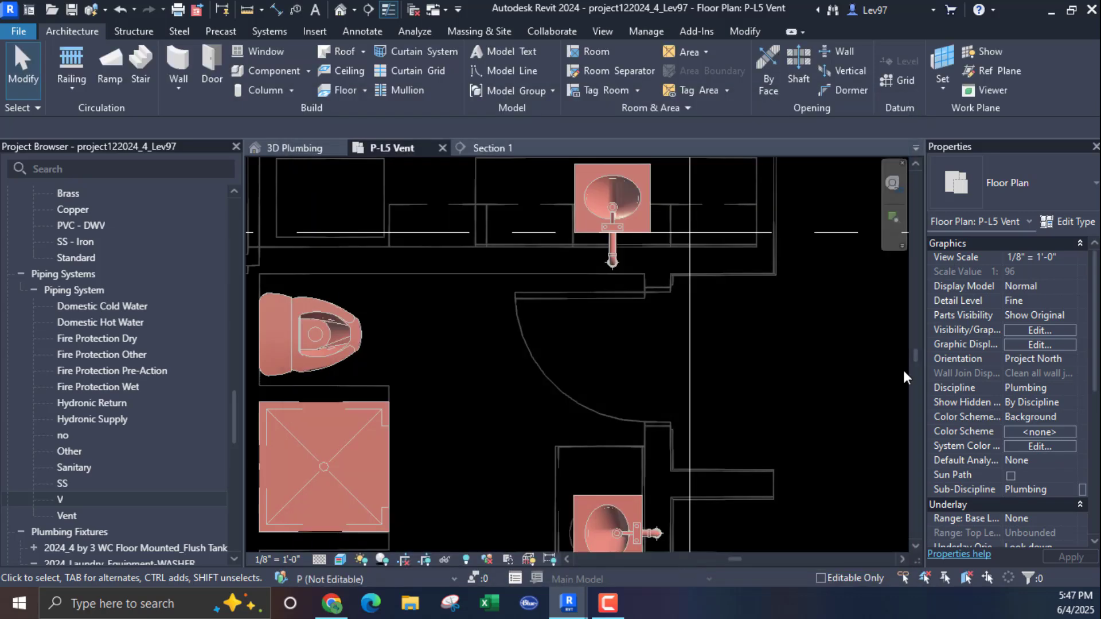
left_click(1044, 331)
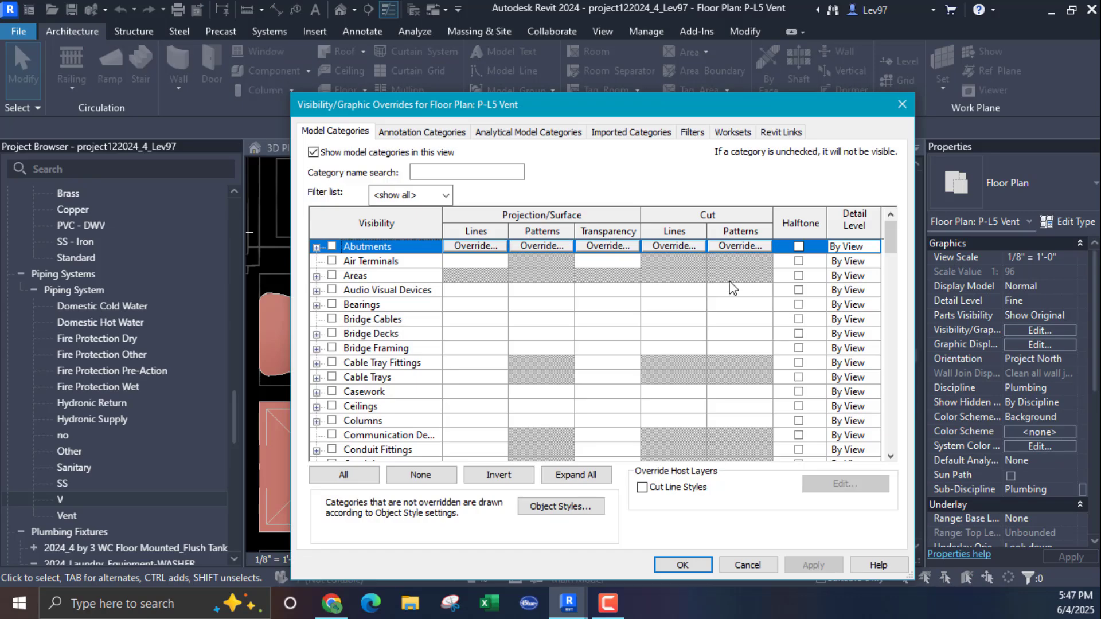
left_click(693, 133)
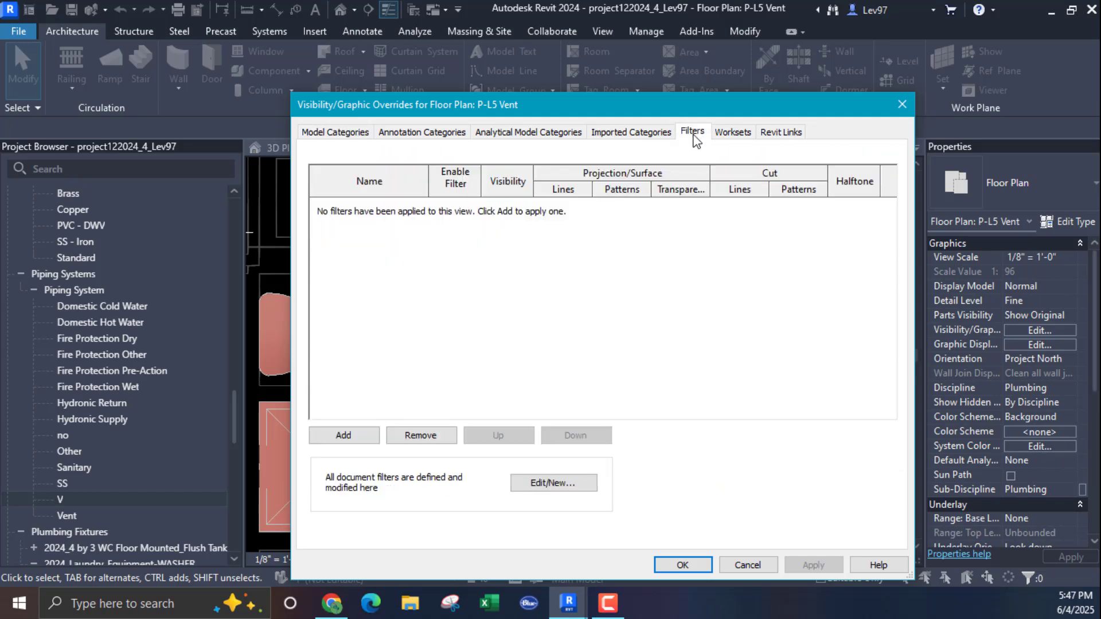
left_click(351, 441)
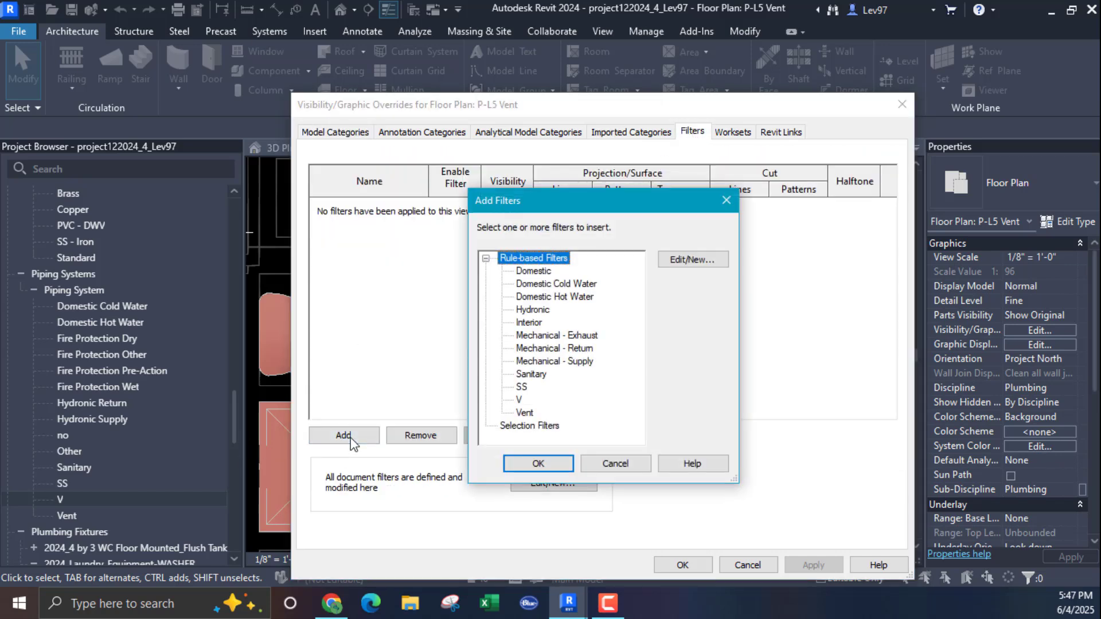
left_click(519, 400)
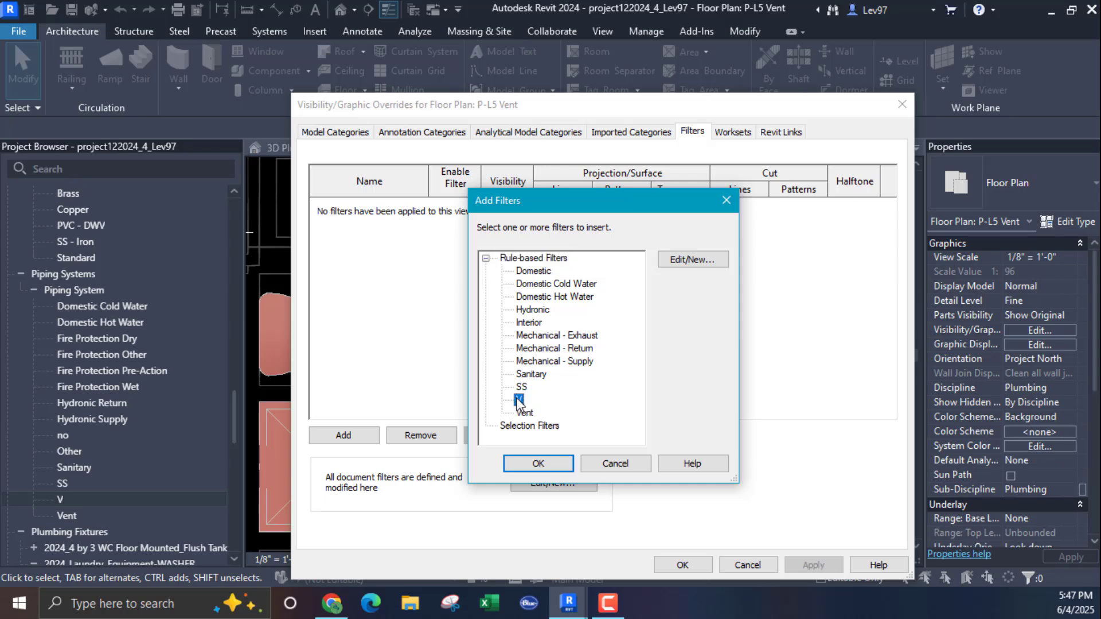
left_click(544, 463)
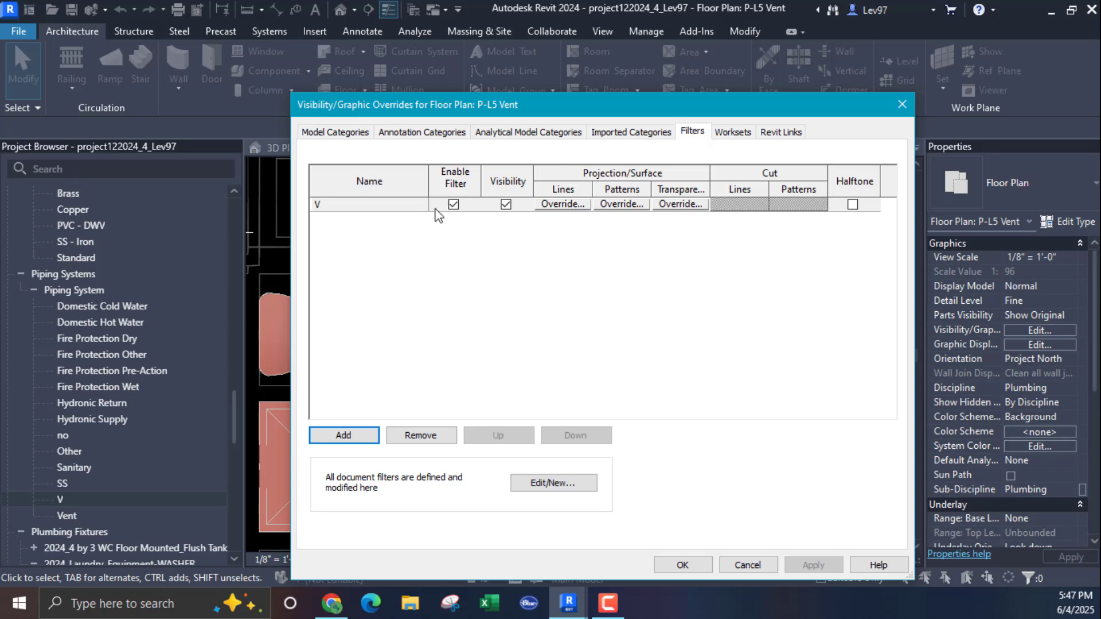
left_click(453, 204)
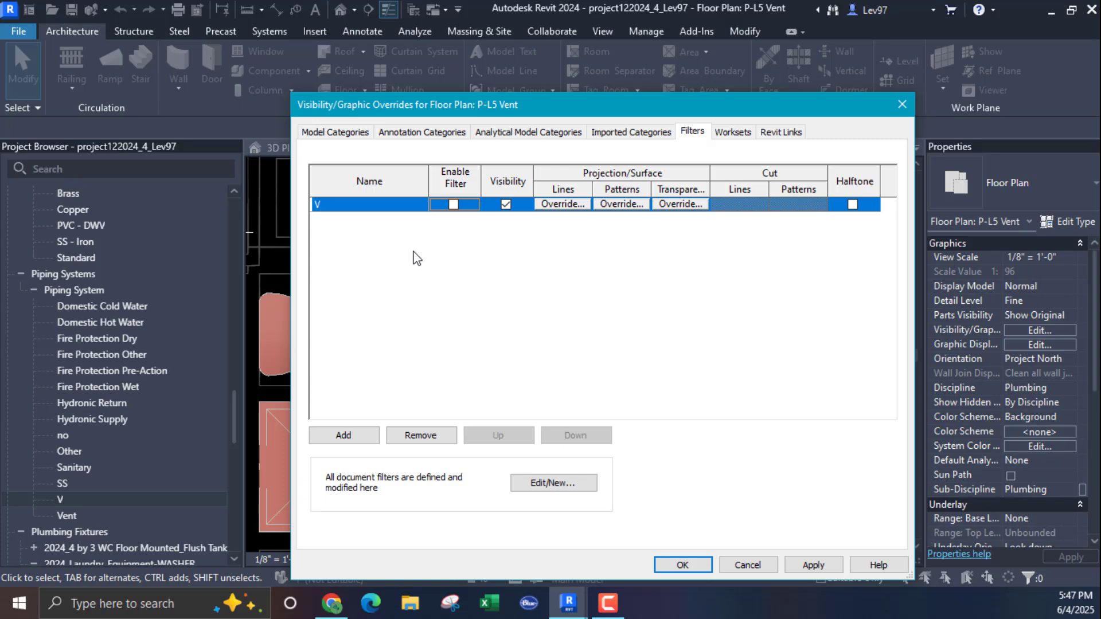
Set the SS filter's rule to System Type equals SS and save its definition.
left_click(552, 485)
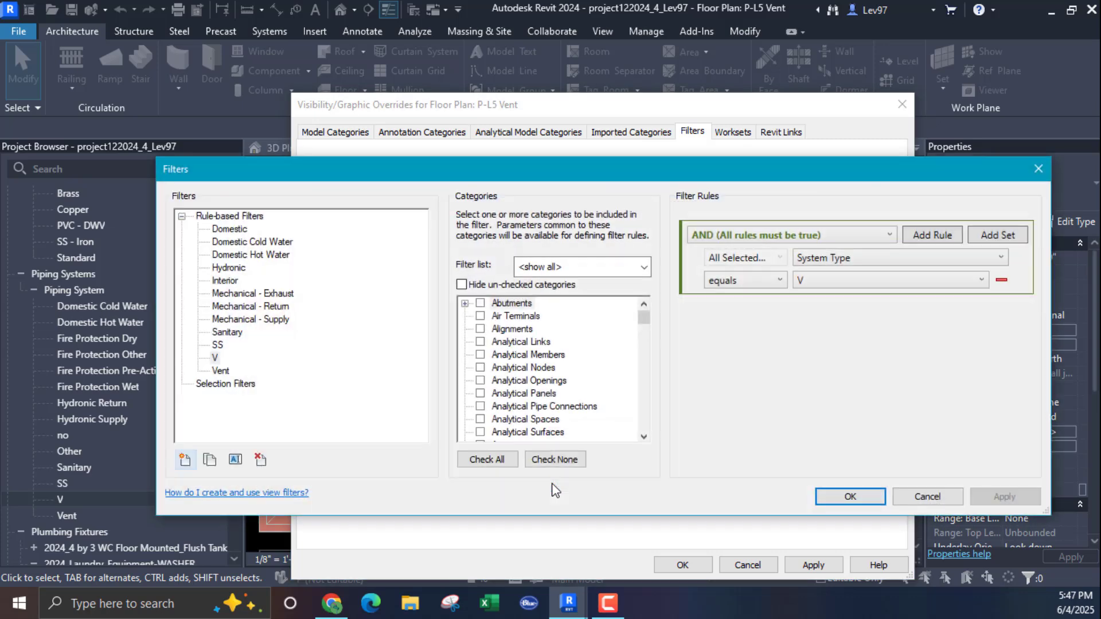
left_click(218, 346)
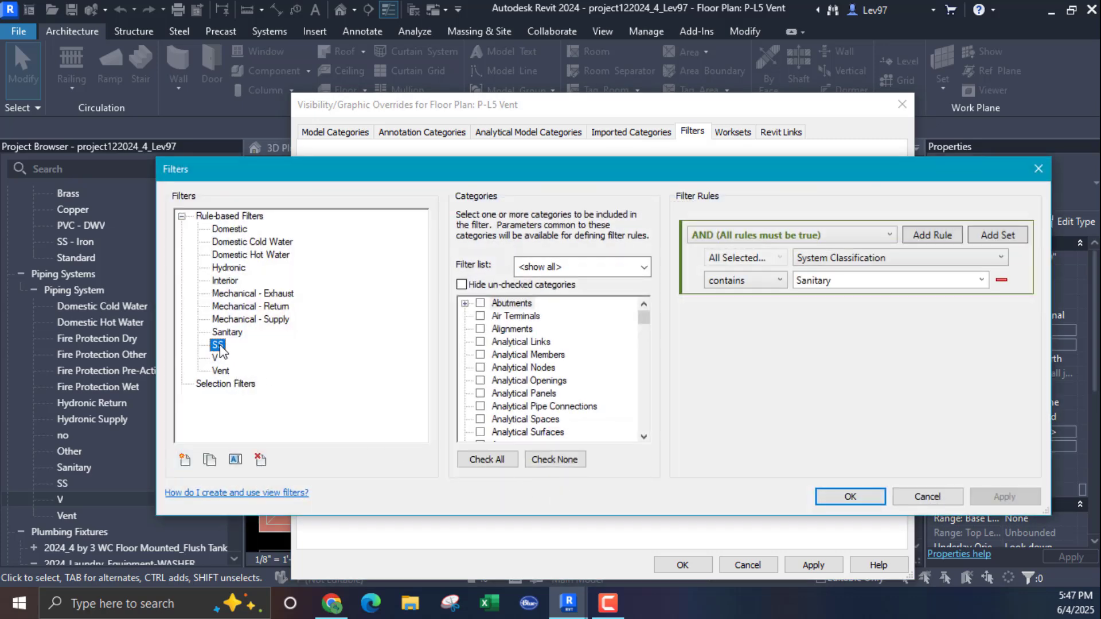
left_click_drag(645, 323, 646, 392)
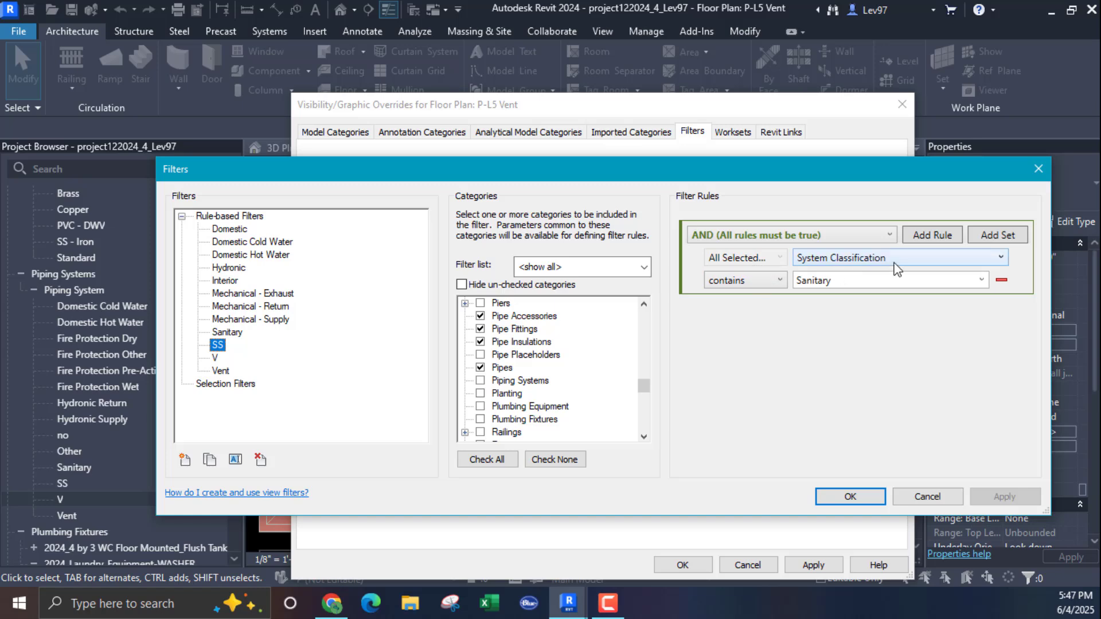
left_click(756, 279)
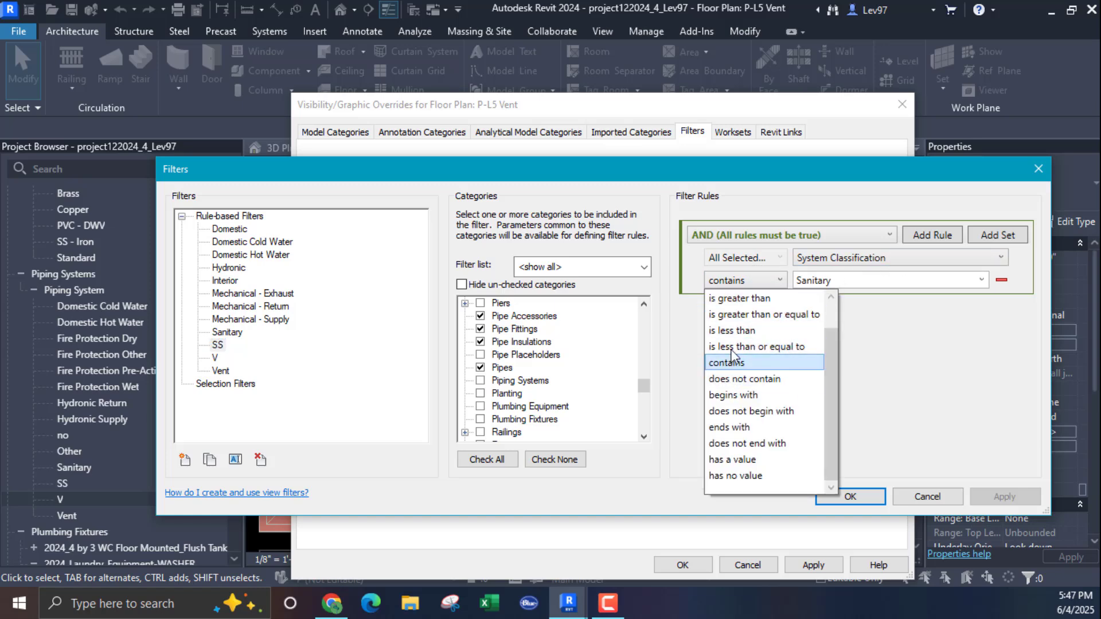
scroll(733, 370, "up", 1)
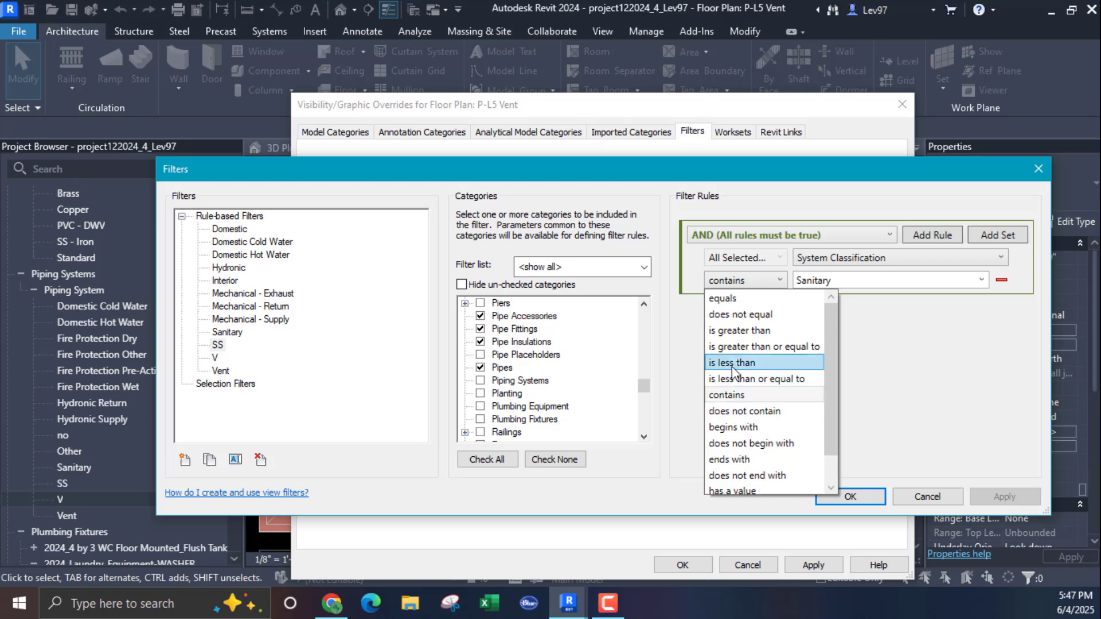
left_click(727, 298)
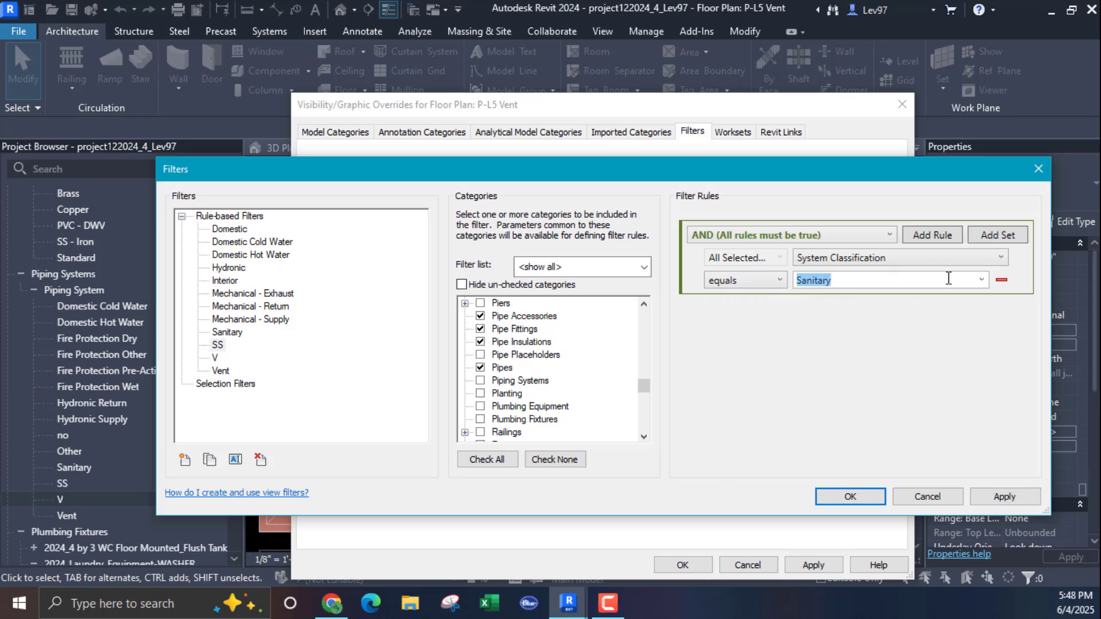
left_click(982, 280)
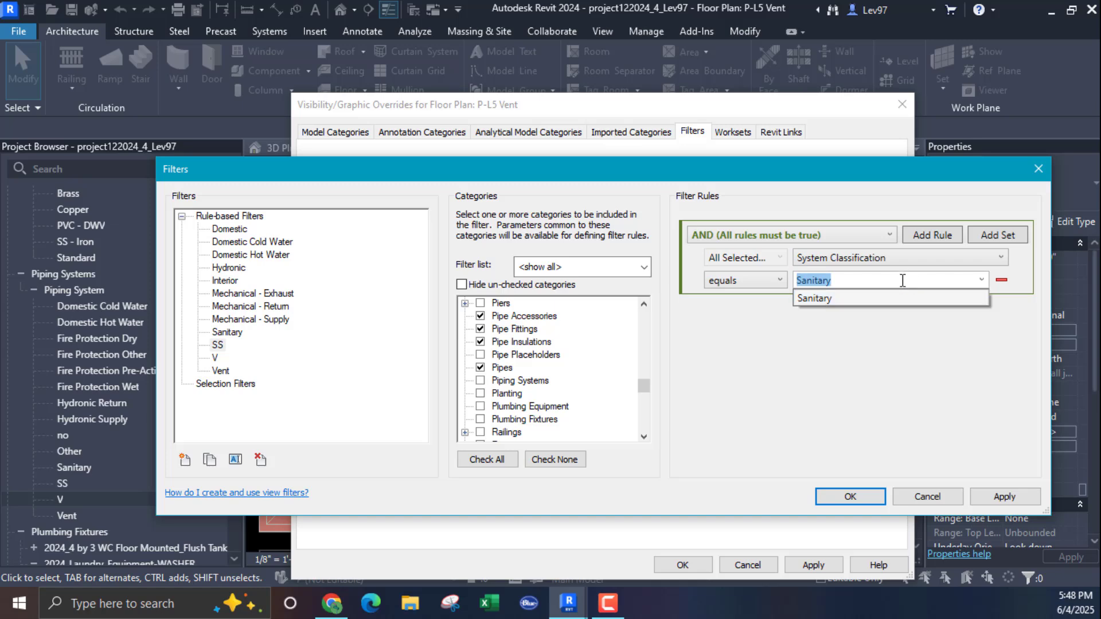
left_click(912, 263)
left_click(911, 264)
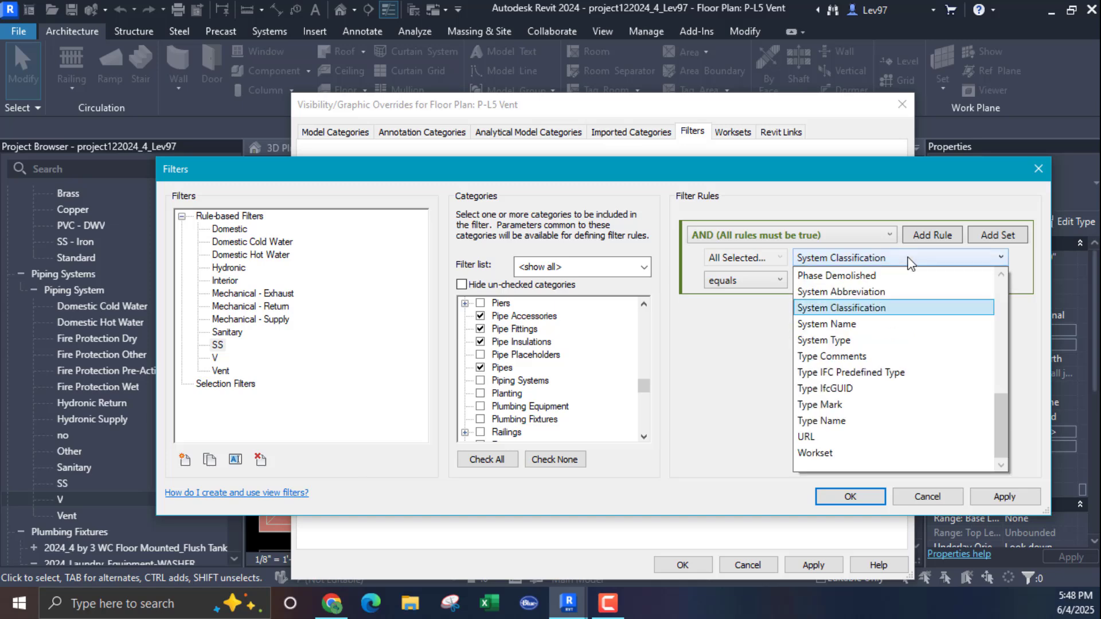
left_click(821, 340)
left_click(853, 285)
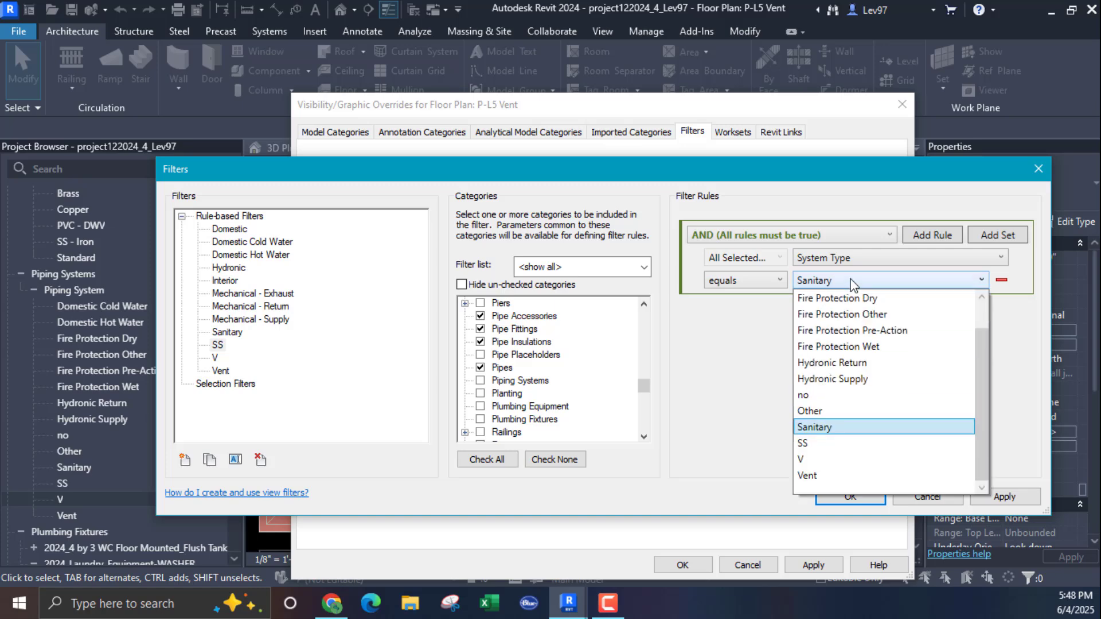
left_click(804, 443)
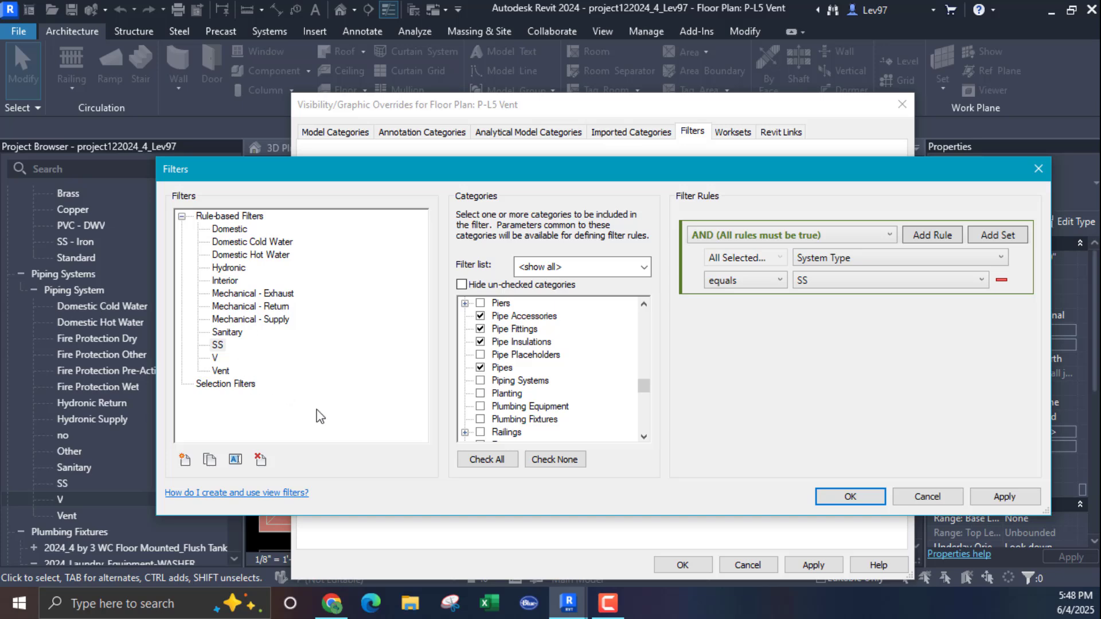
left_click(851, 497)
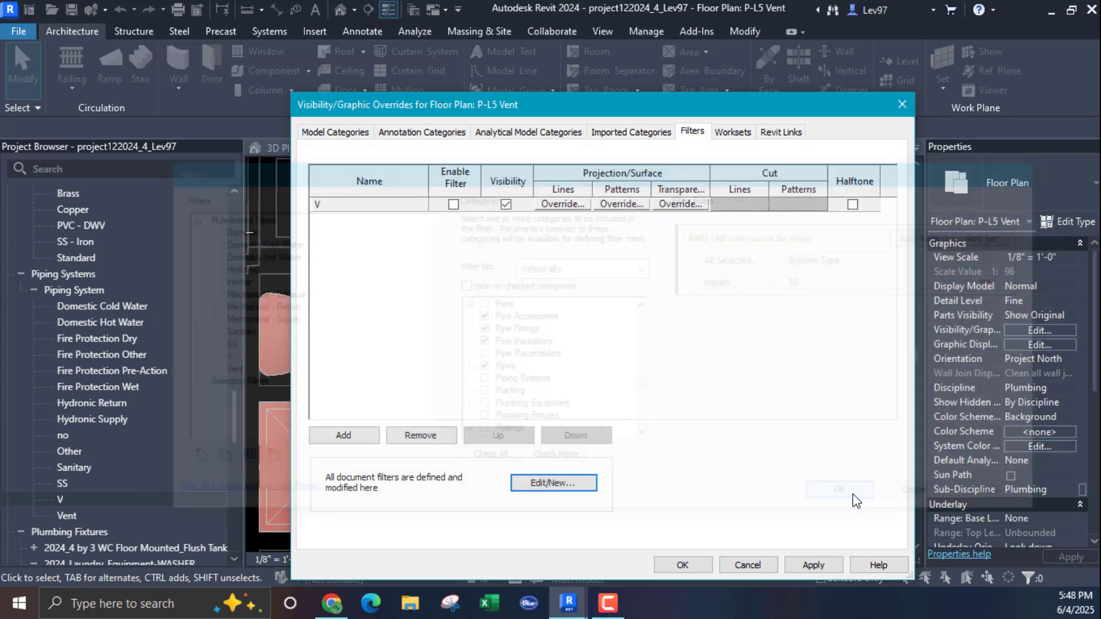
Add the SS filter to P-L5 Vent as a disabled filter and apply the visibility overrides.
left_click(345, 436)
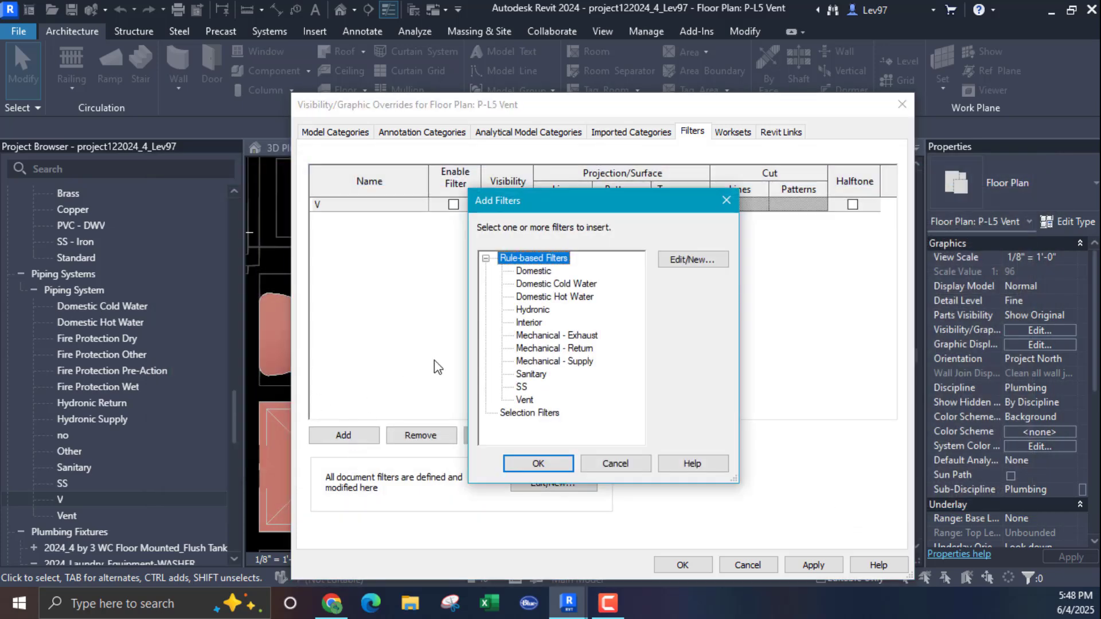
left_click(523, 388)
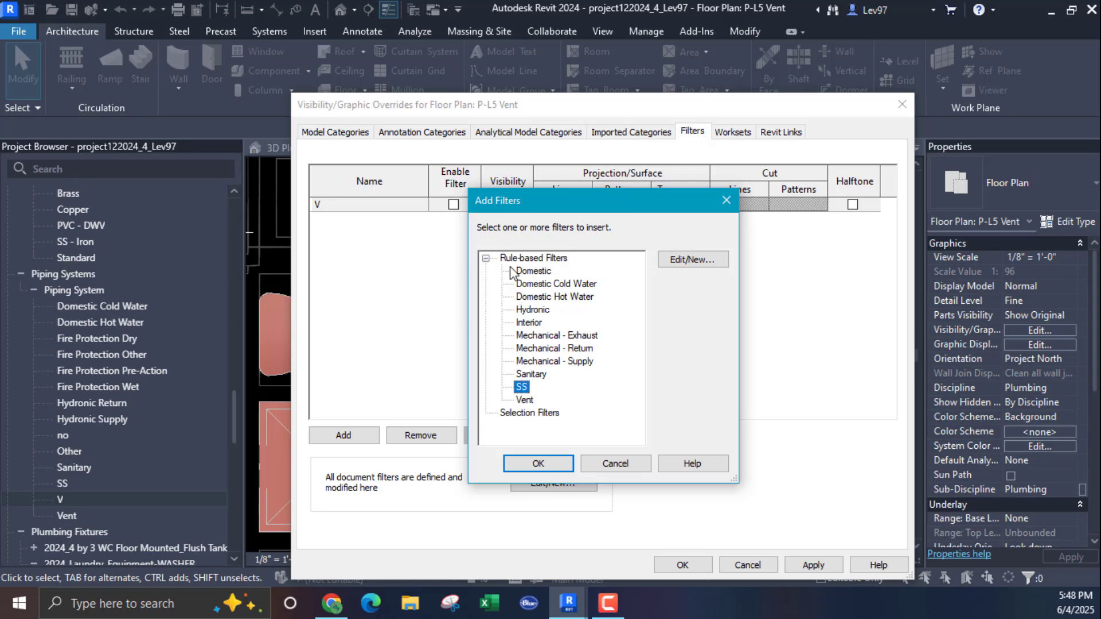
left_click(540, 465)
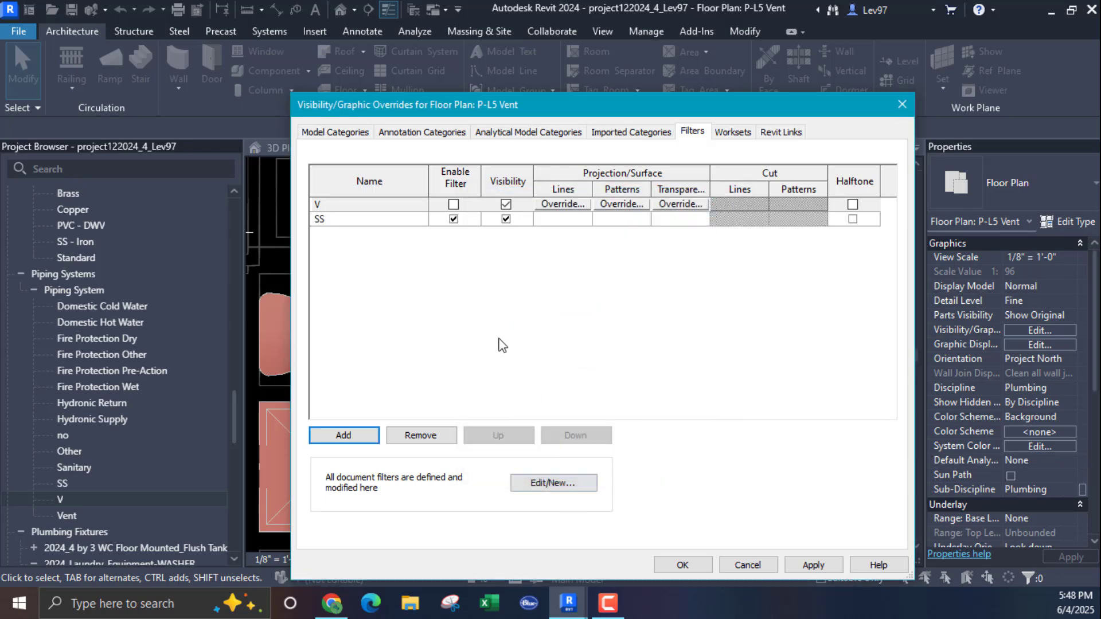
left_click(683, 565)
Inspect the system type of the short pipe below the upper sink in the plan.
middle_click_drag(481, 320, 474, 379)
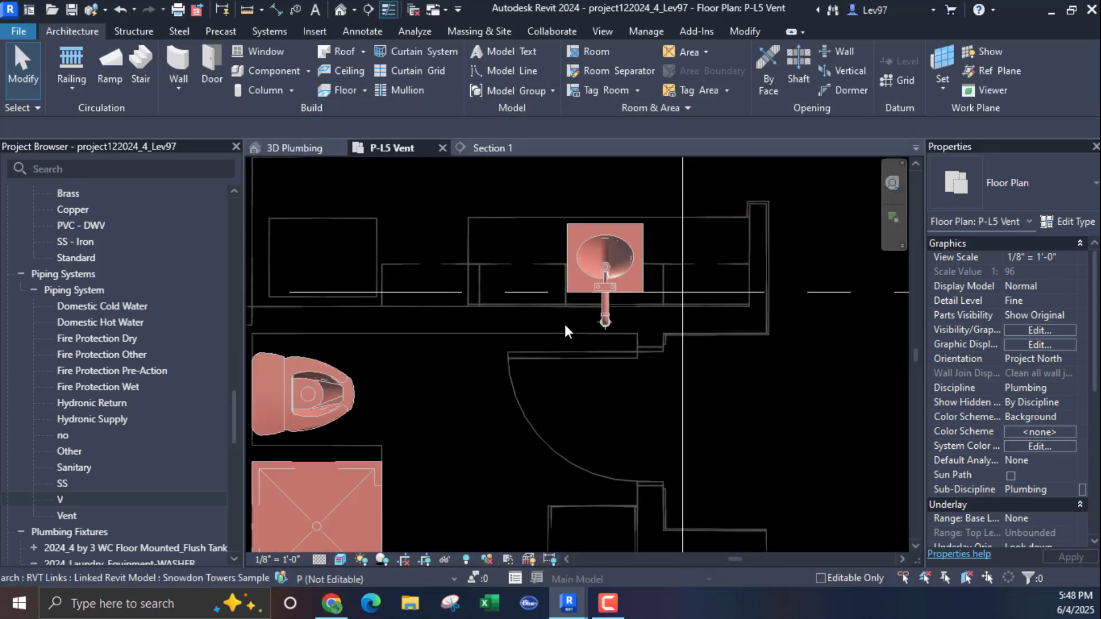
left_click(606, 306)
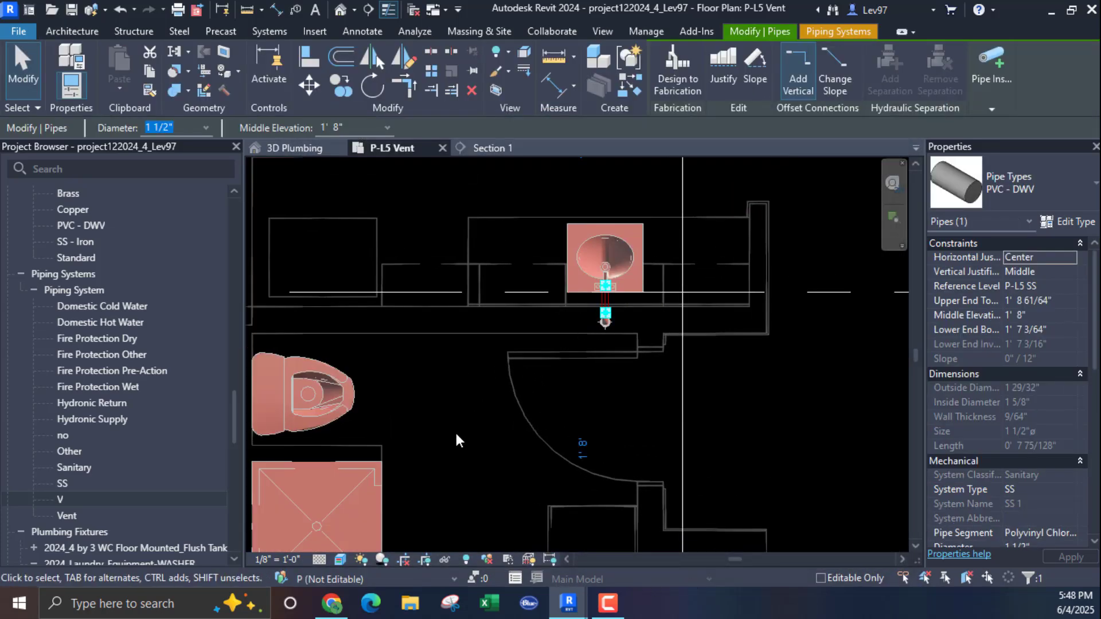
left_click(476, 442)
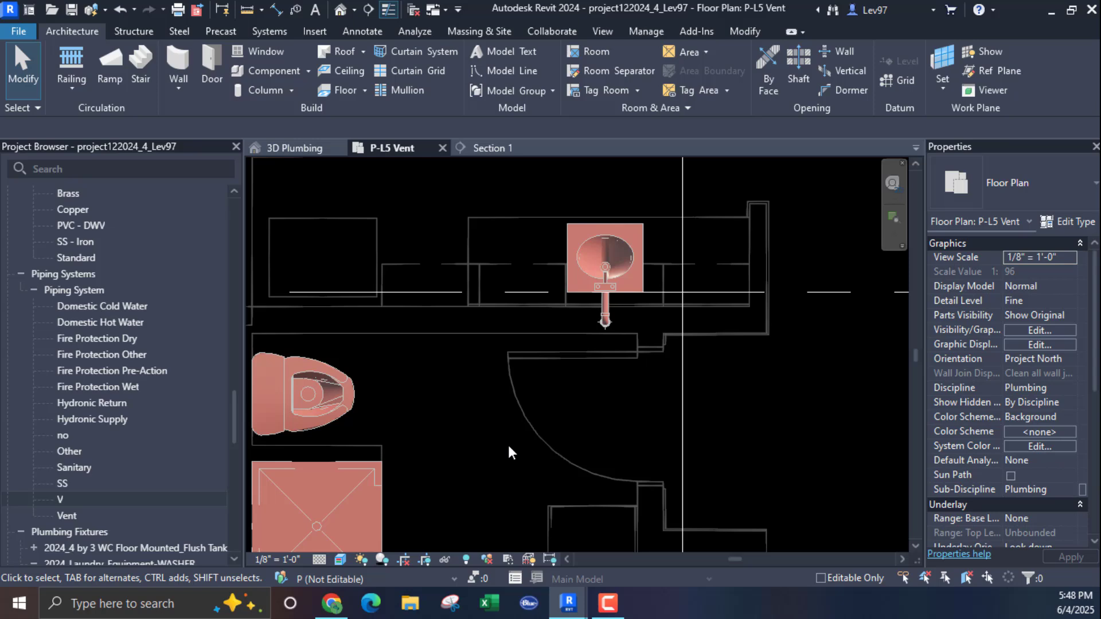
Turn off the SS filter's visibility in P-L5 Vent's visibility overrides and apply the change.
left_click(1061, 326)
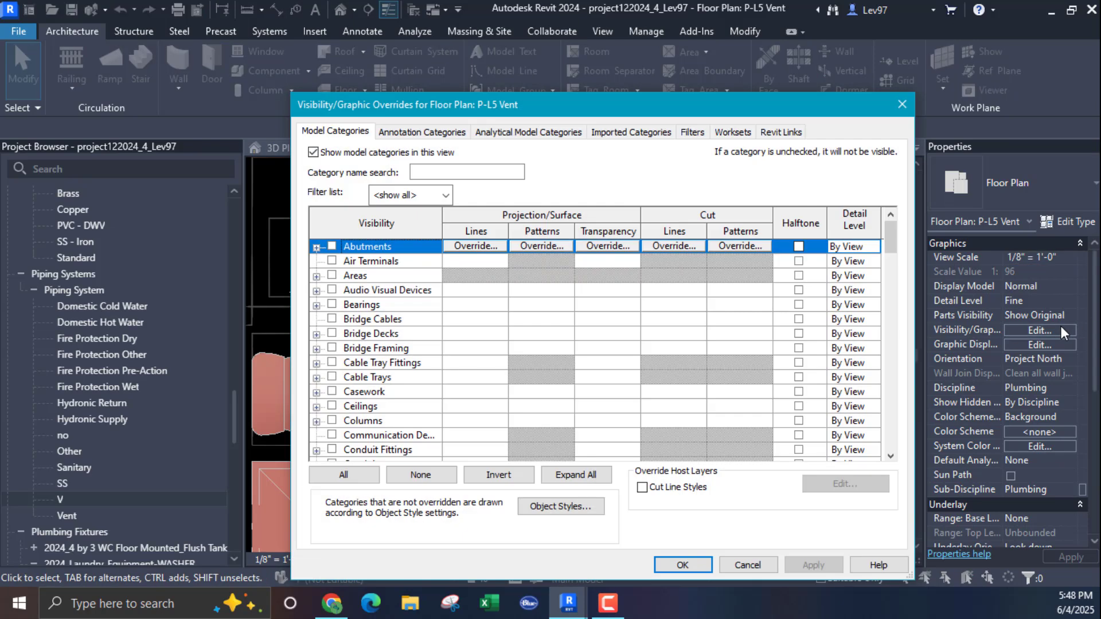
left_click(692, 132)
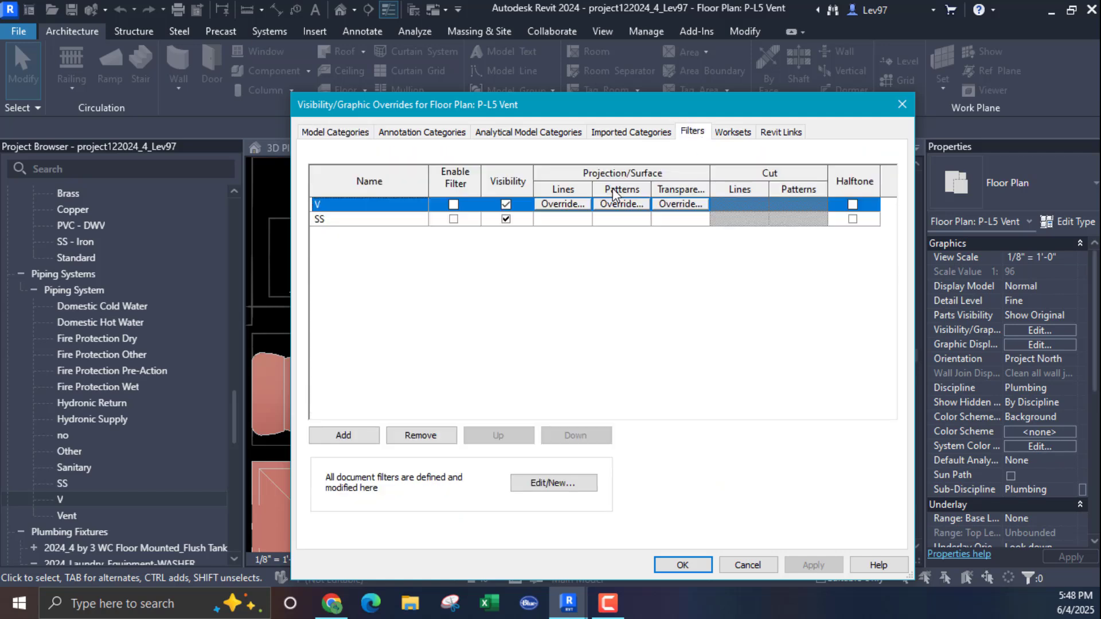
left_click(503, 221)
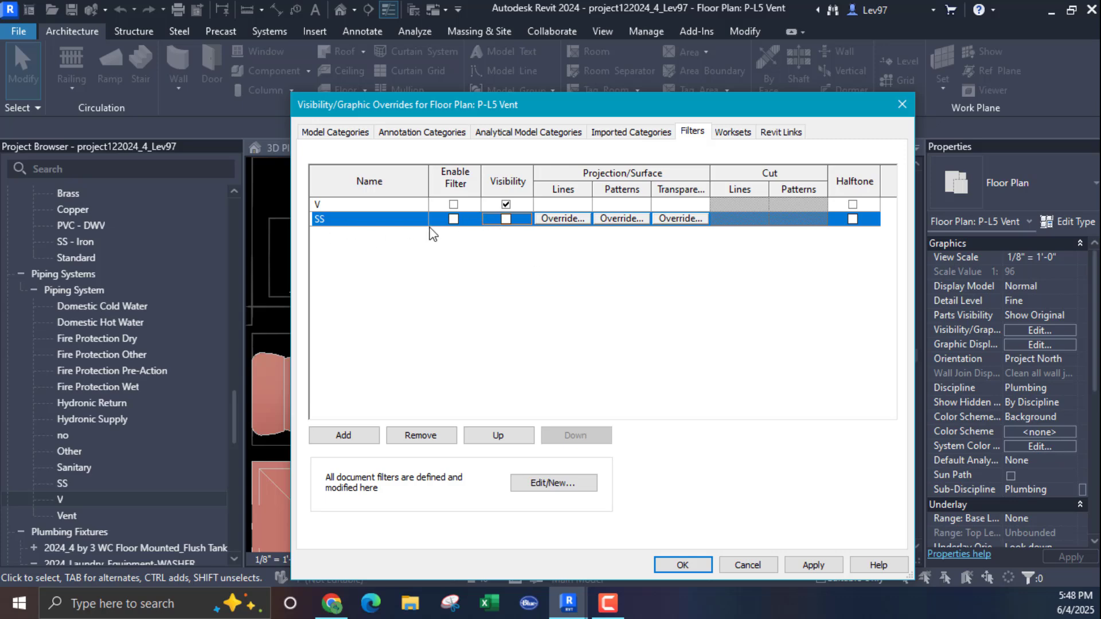
left_click(682, 565)
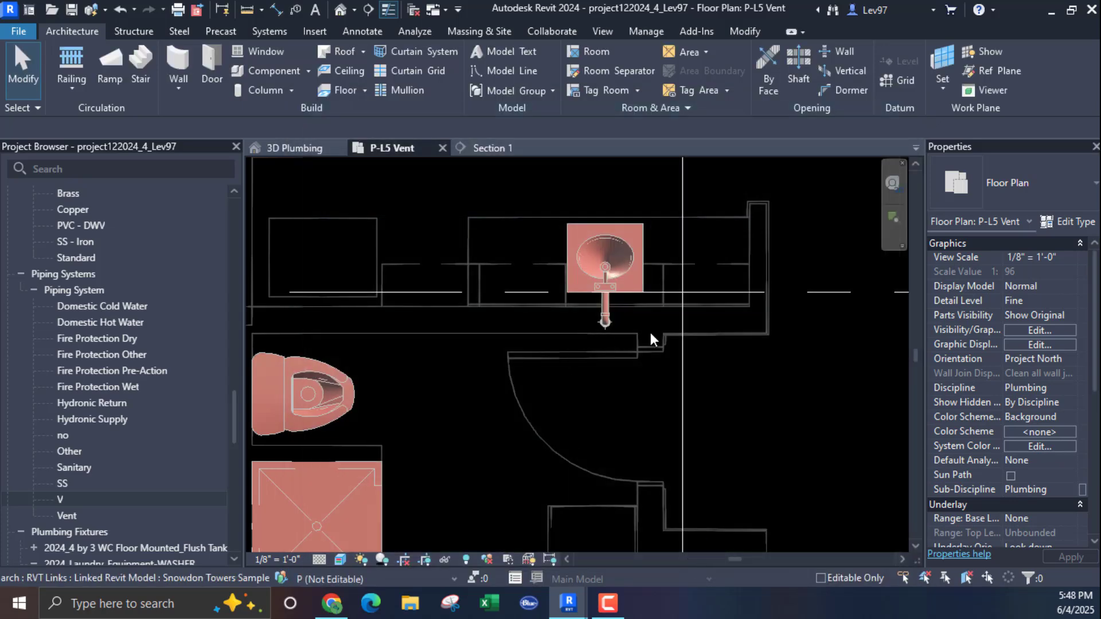
Check the system types of the pipe below the upper sink and the pipe beside the wood-textured fixture.
left_click(608, 305)
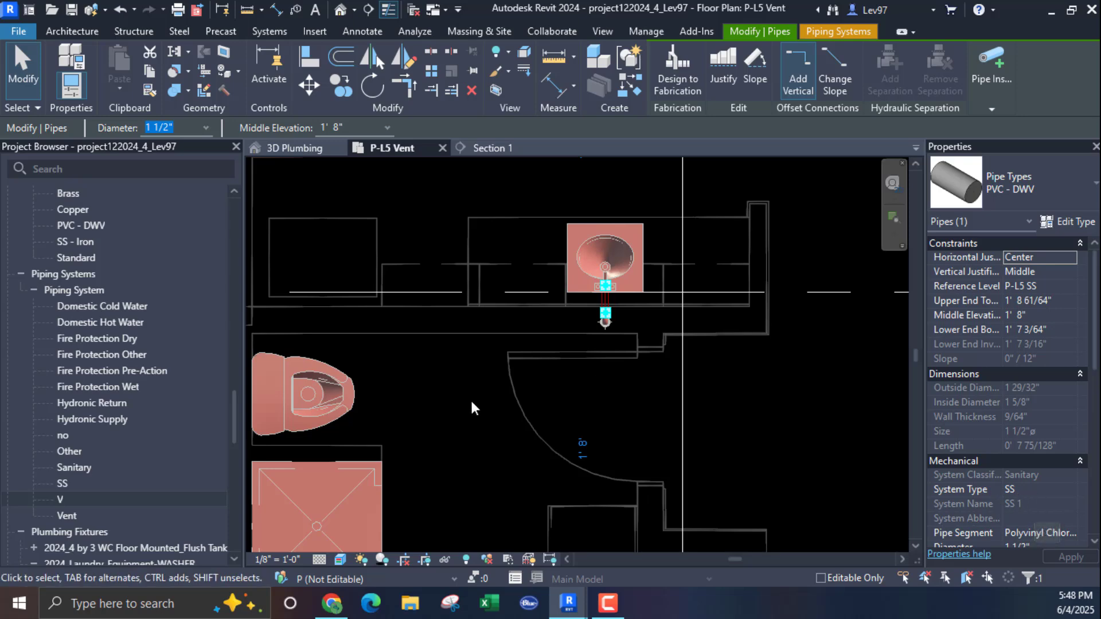
left_click(473, 419)
scroll(629, 379, "down", 4)
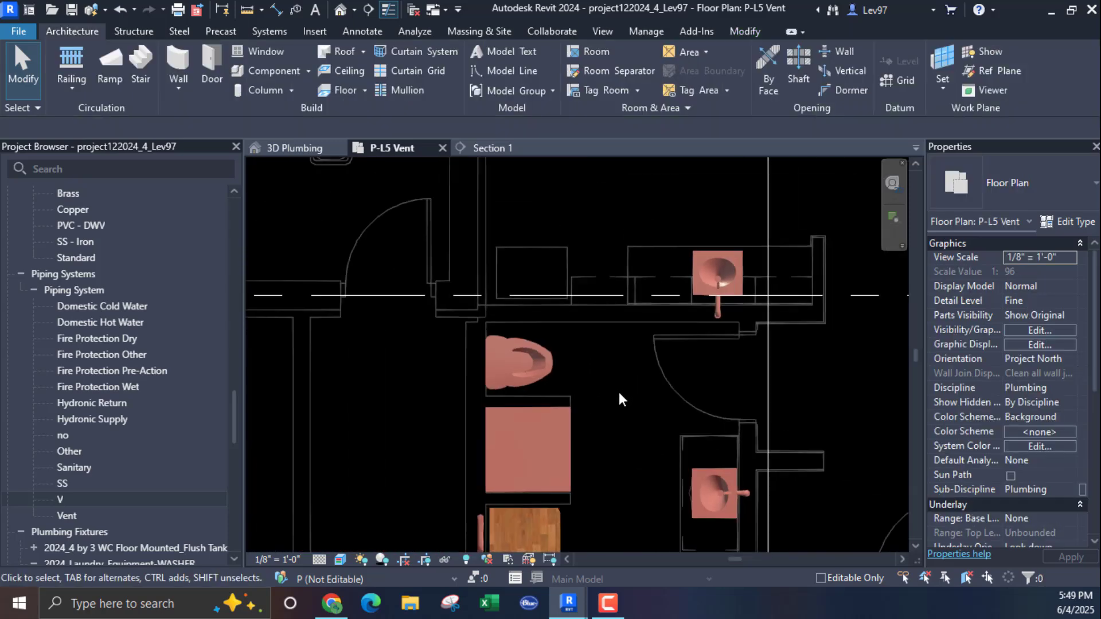
middle_click_drag(619, 398, 581, 222)
scroll(424, 385, "up", 4)
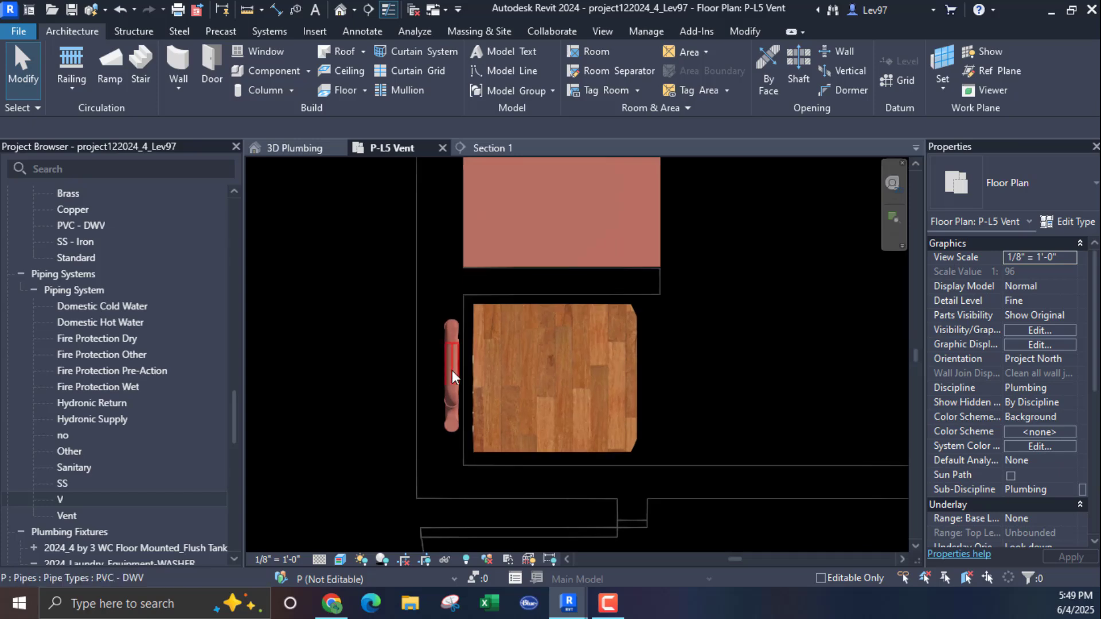
left_click(400, 376)
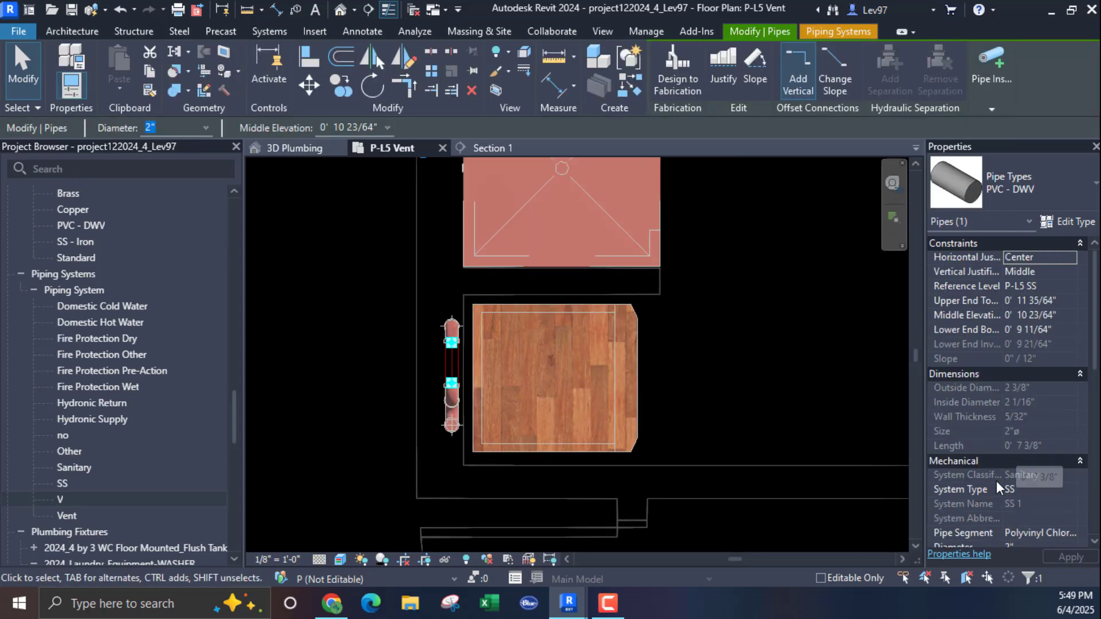
left_click(809, 383)
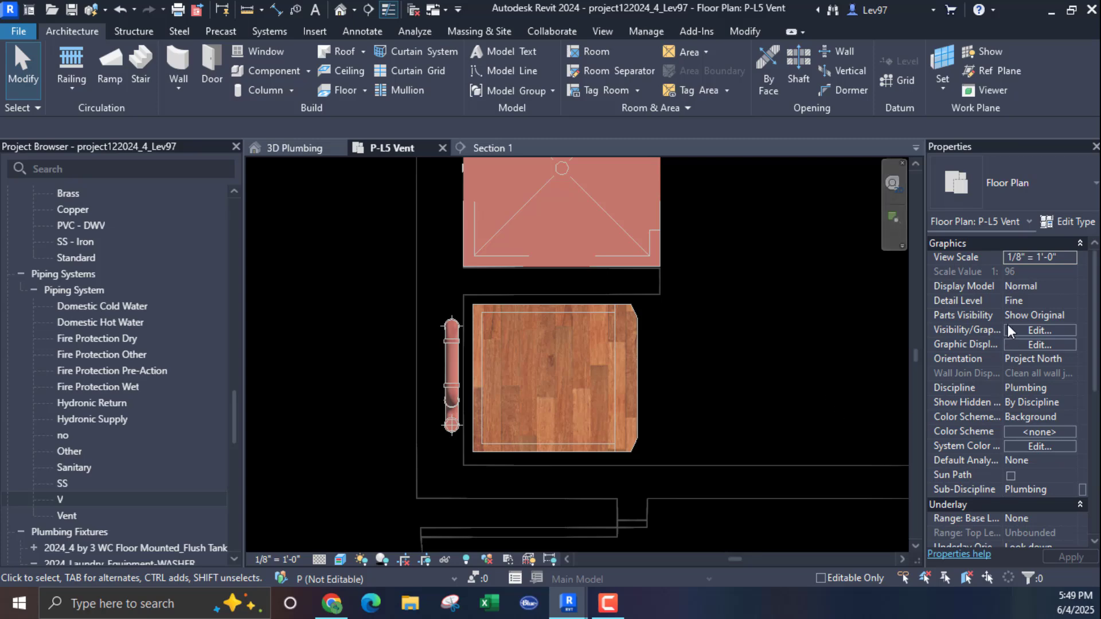
Review the SS filter's included categories and System Type rule from P-L5 Vent's visibility overrides.
left_click(1032, 330)
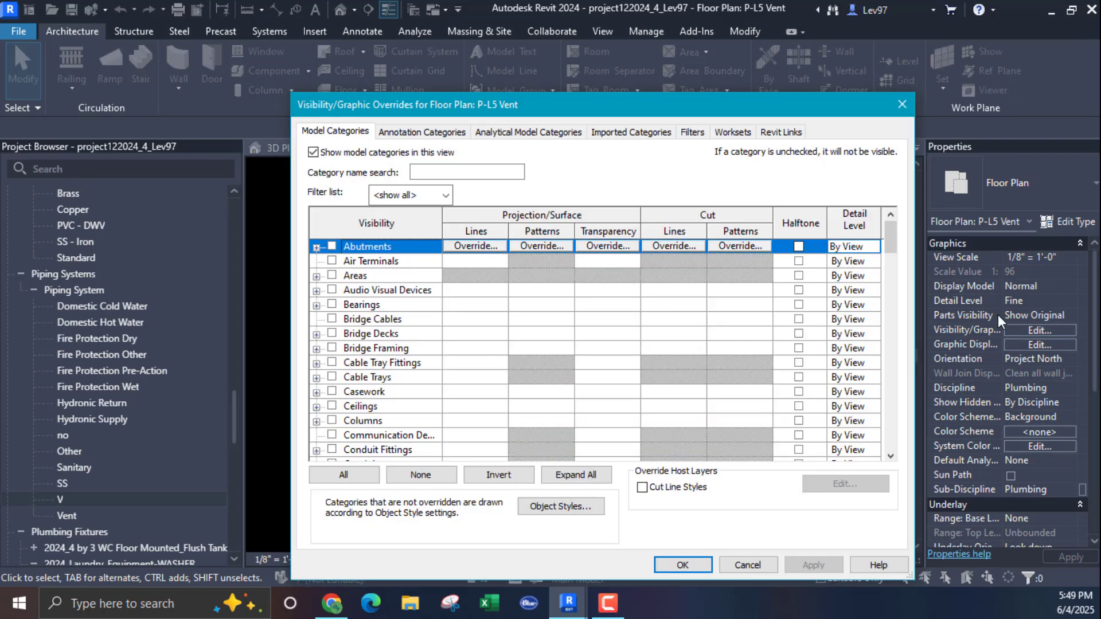
left_click(693, 133)
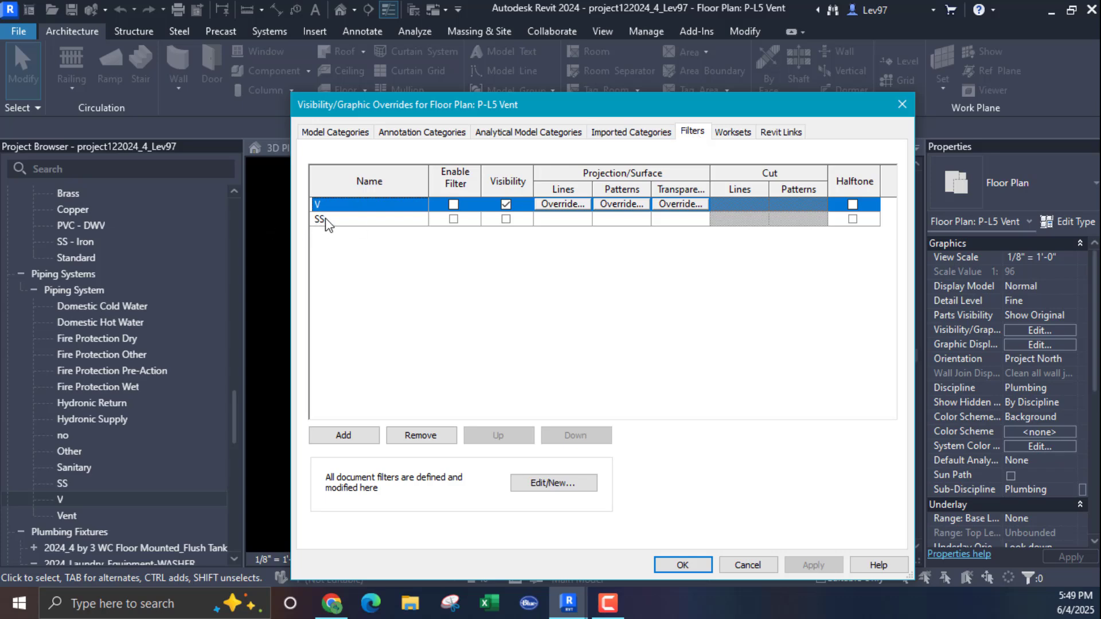
left_click(568, 219)
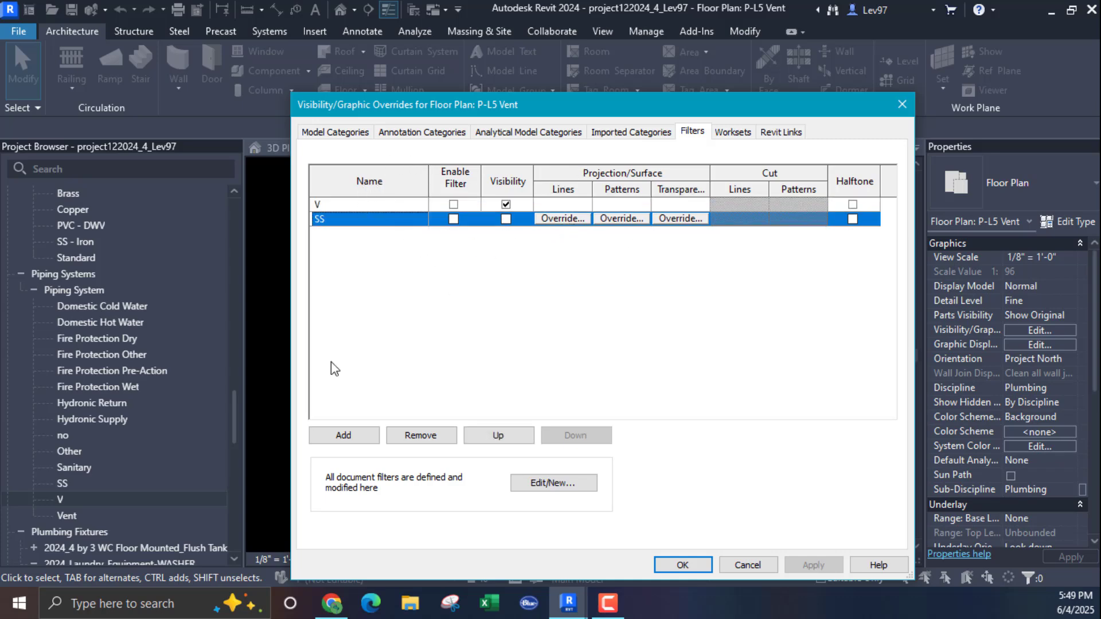
left_click(545, 483)
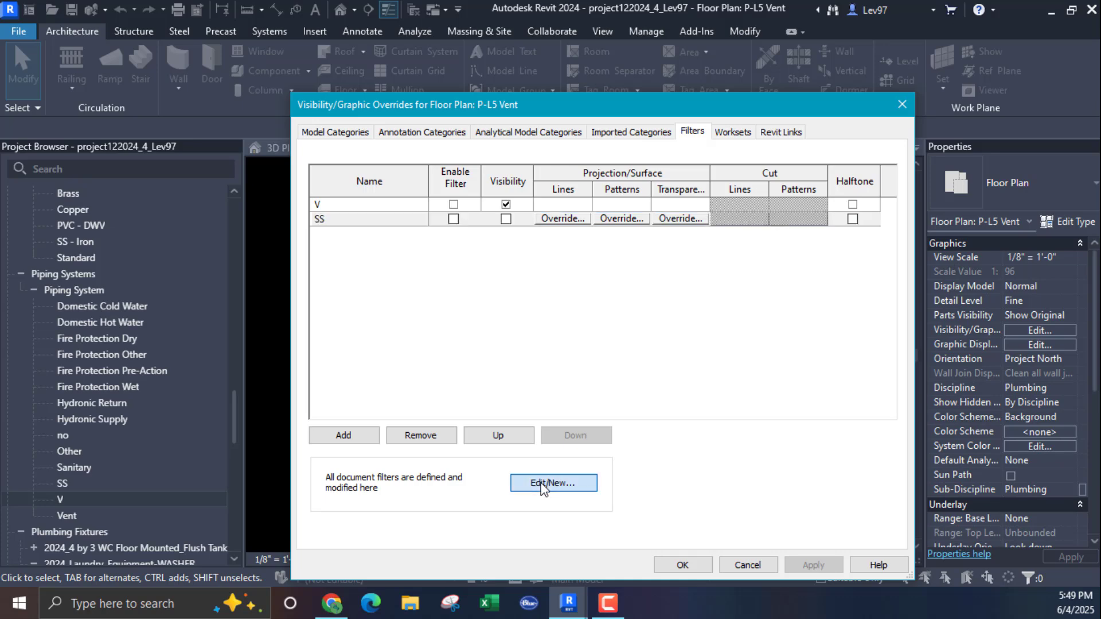
left_click(217, 345)
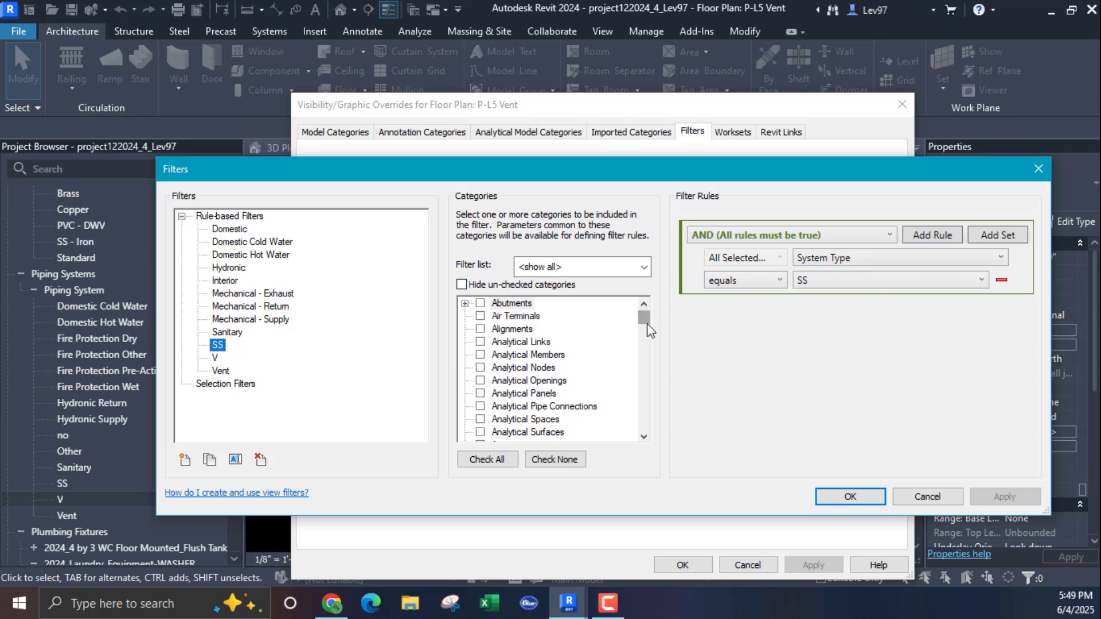
left_click_drag(644, 319, 646, 399)
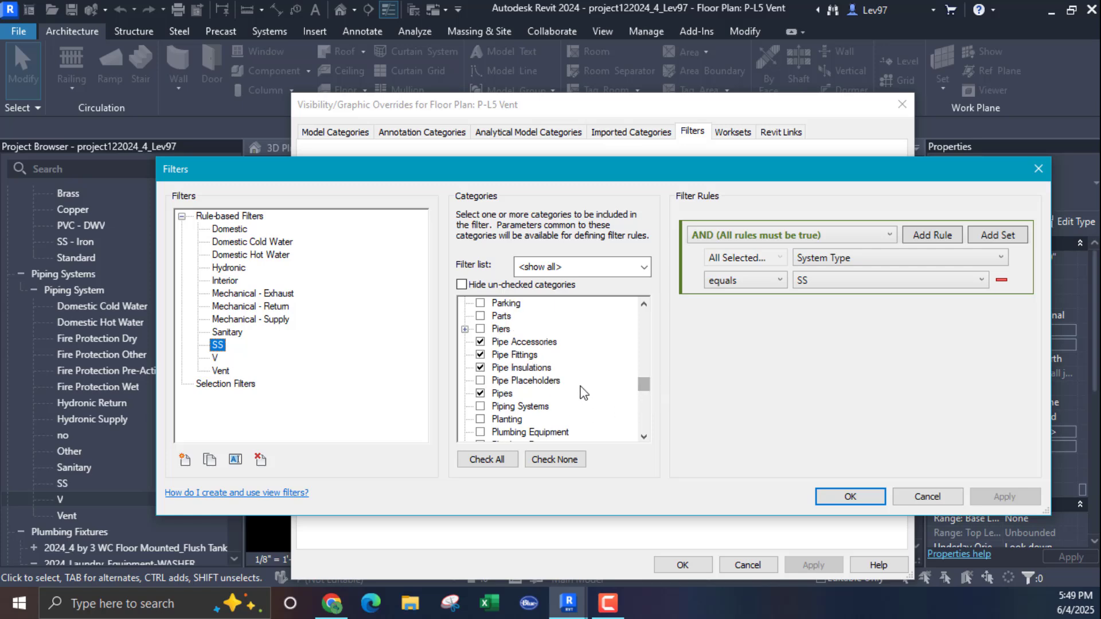
scroll(577, 382, "down", 2)
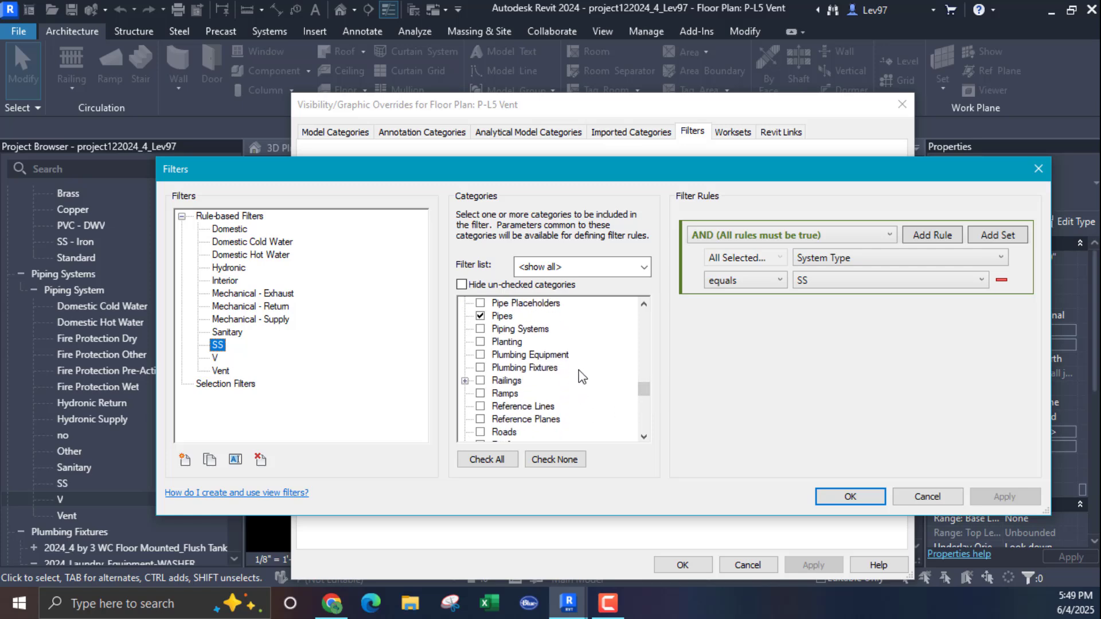
scroll(561, 370, "up", 1)
scroll(551, 340, "up", 1)
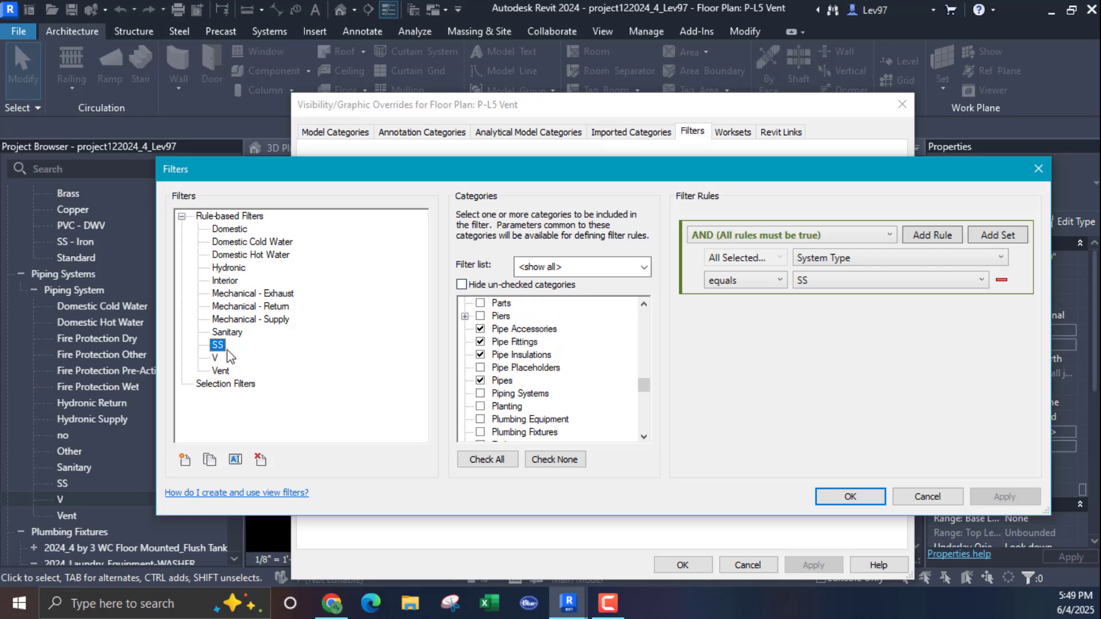
left_click(849, 497)
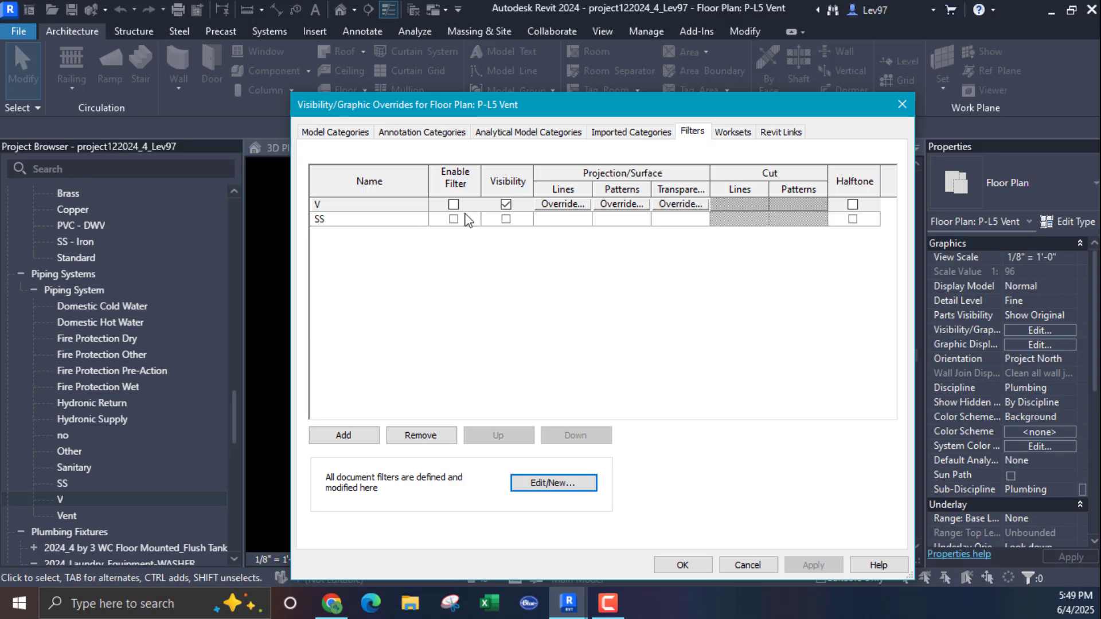
left_click(691, 564)
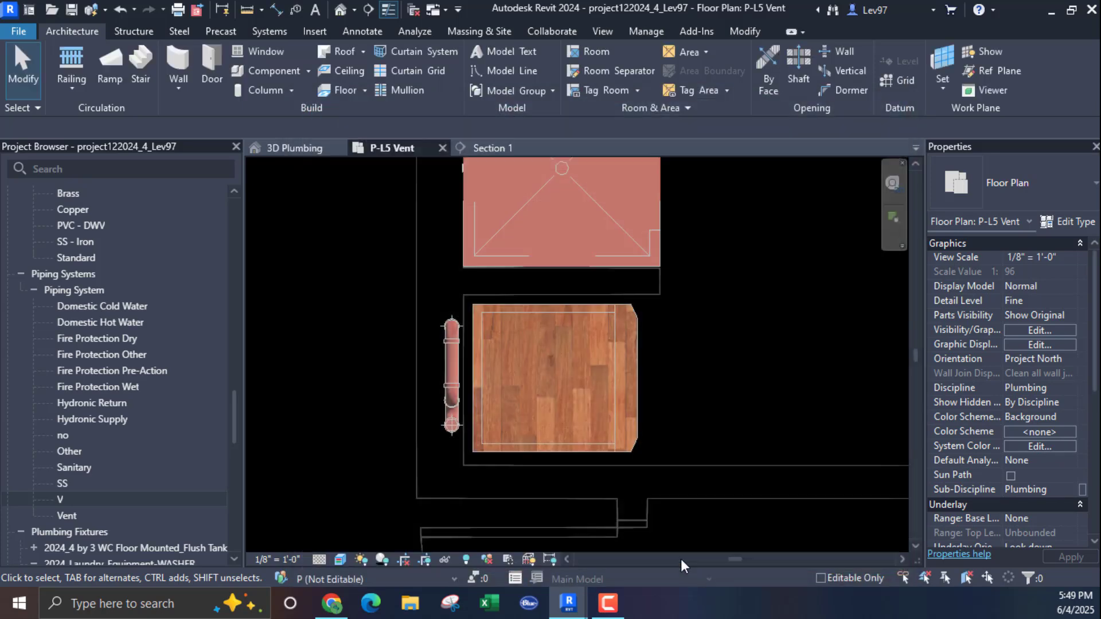
Check the system type of the pipe beside the wood-textured fixture and examine the pipe below the upper sink.
left_click(448, 363)
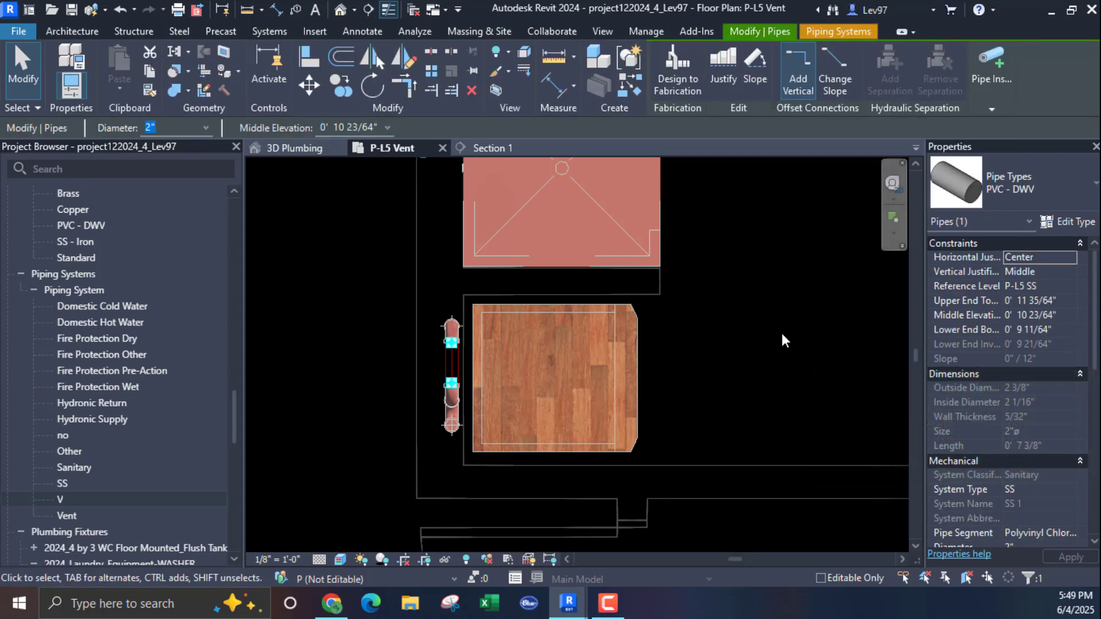
left_click(765, 367)
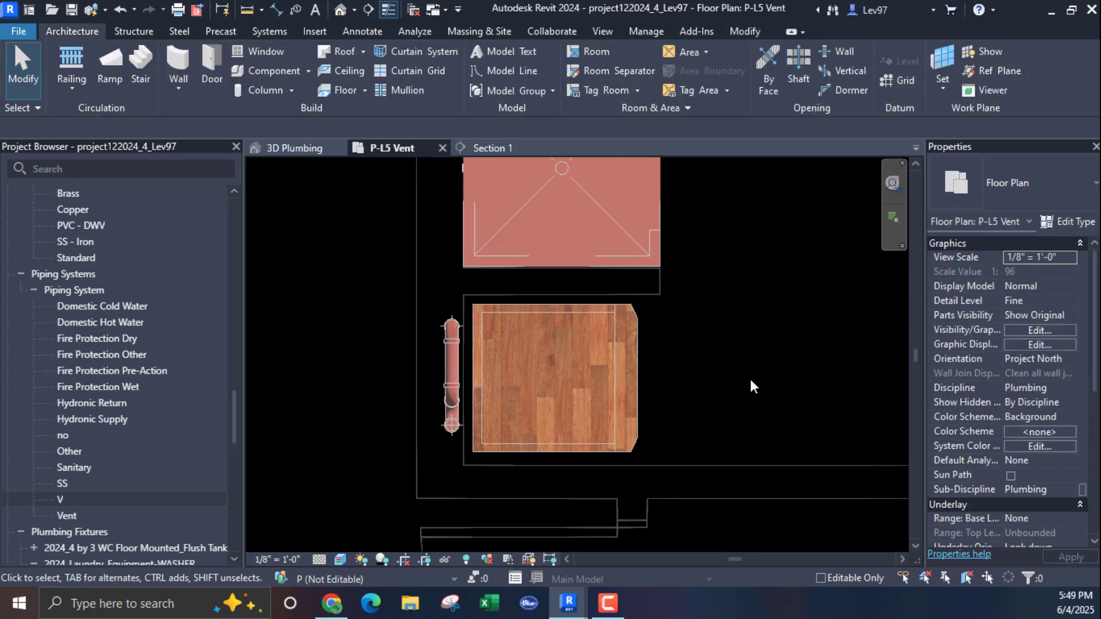
scroll(758, 385, "down", 4)
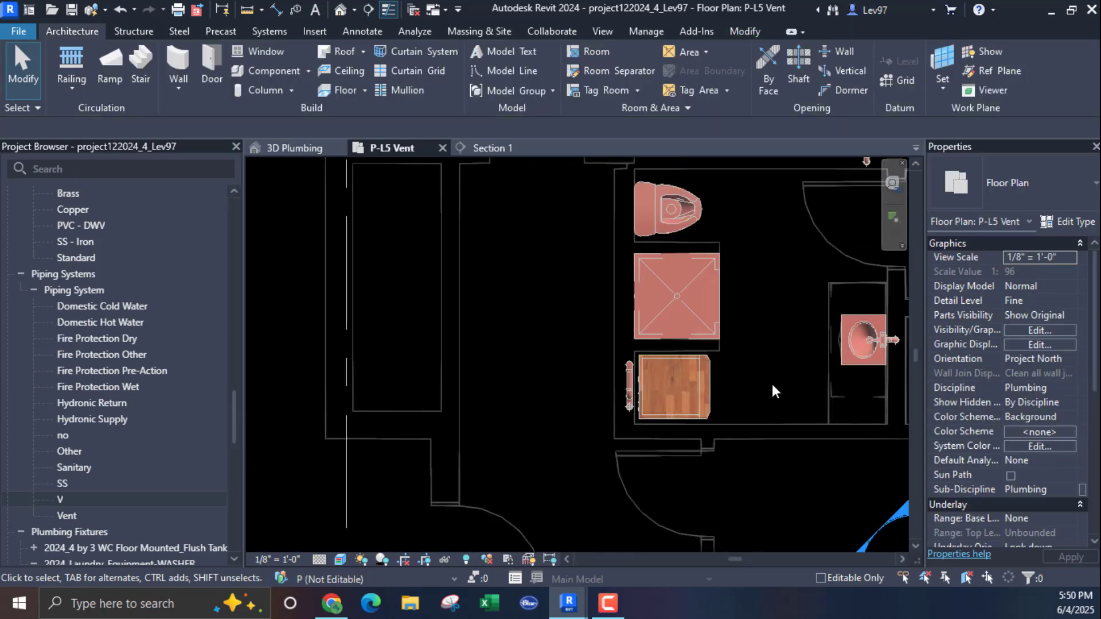
middle_click_drag(772, 384, 533, 464)
scroll(553, 462, "up", 5)
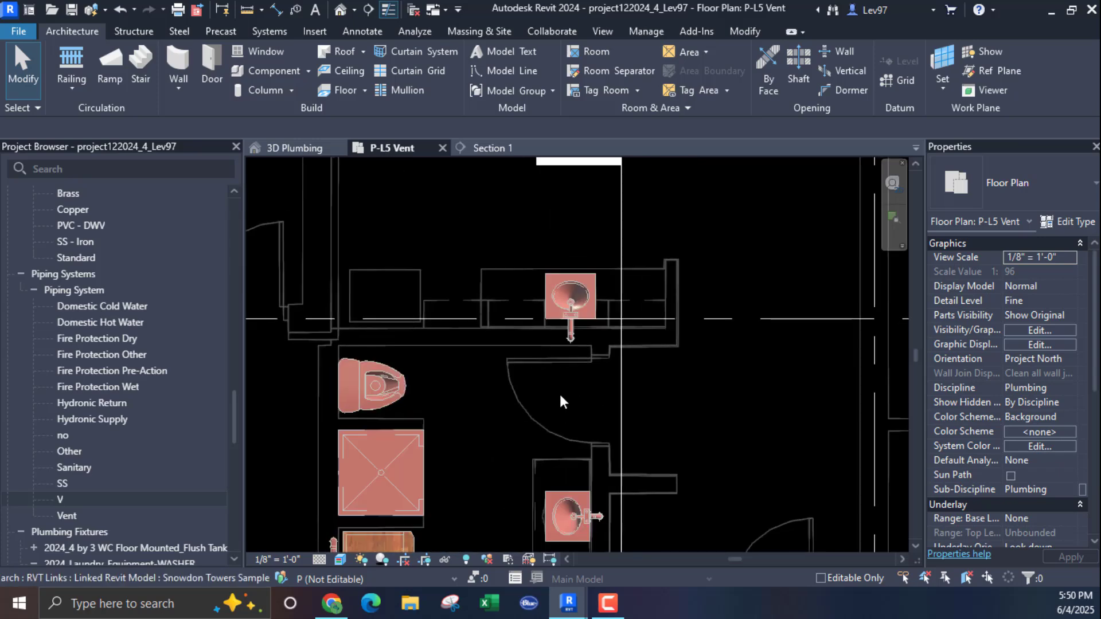
scroll(579, 356, "down", 3)
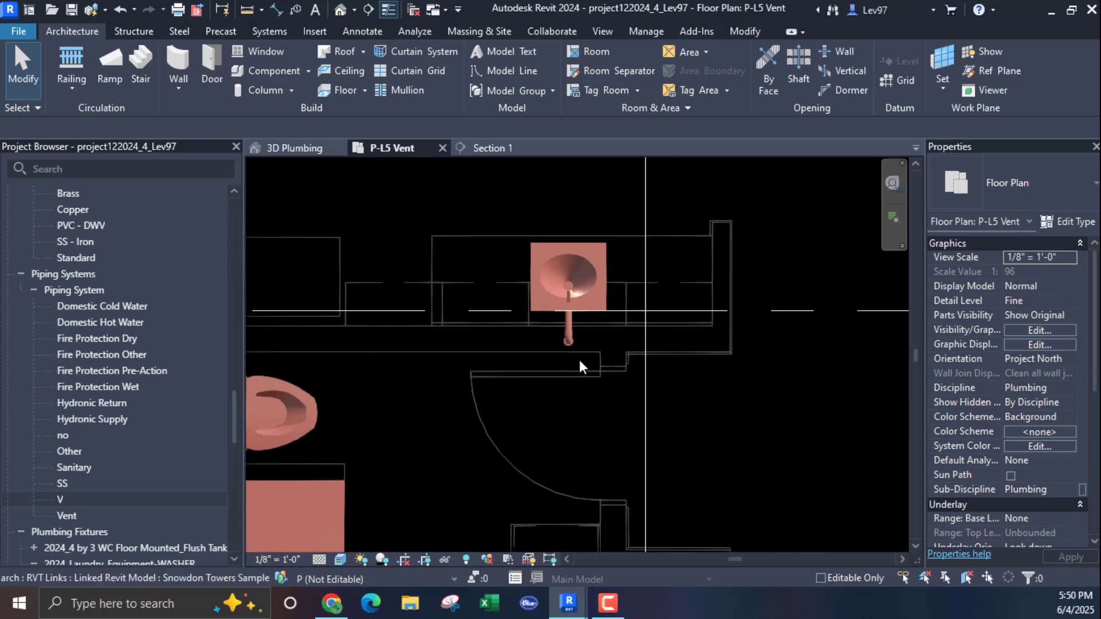
middle_click_drag(580, 363, 645, 400)
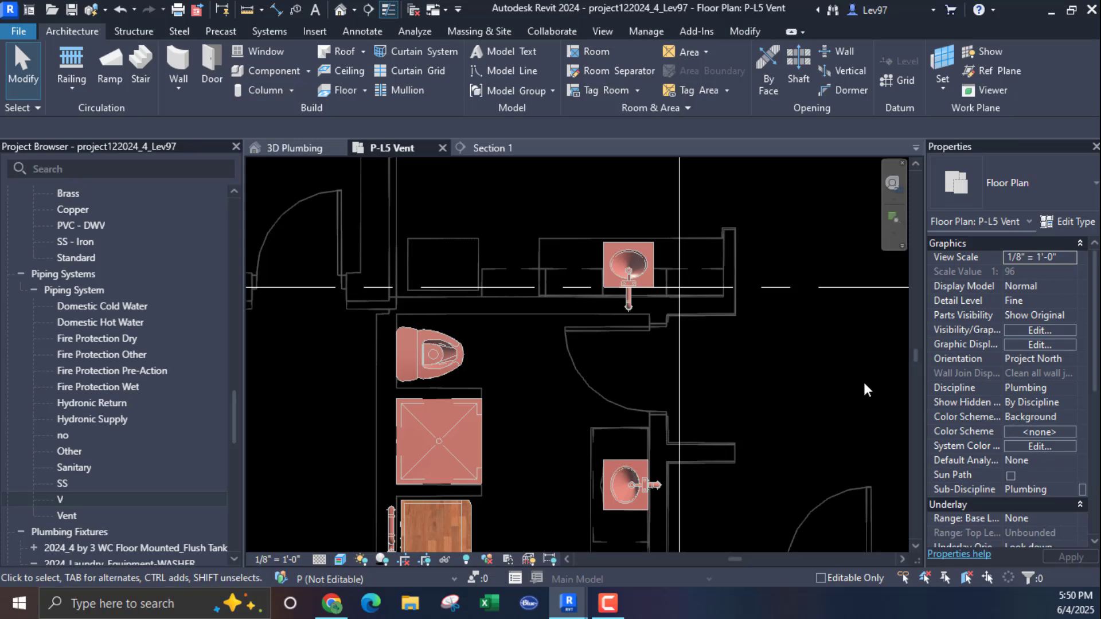
Inspect the primary range and view depth settings in P-L5 Vent's view range.
scroll(1037, 416, "down", 3)
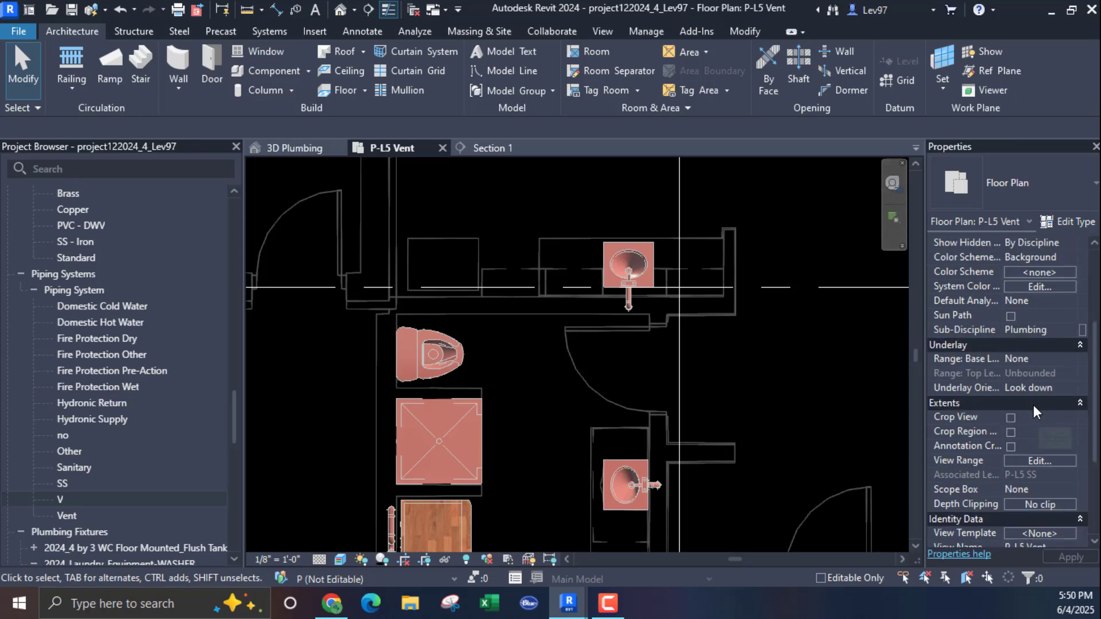
left_click(1029, 460)
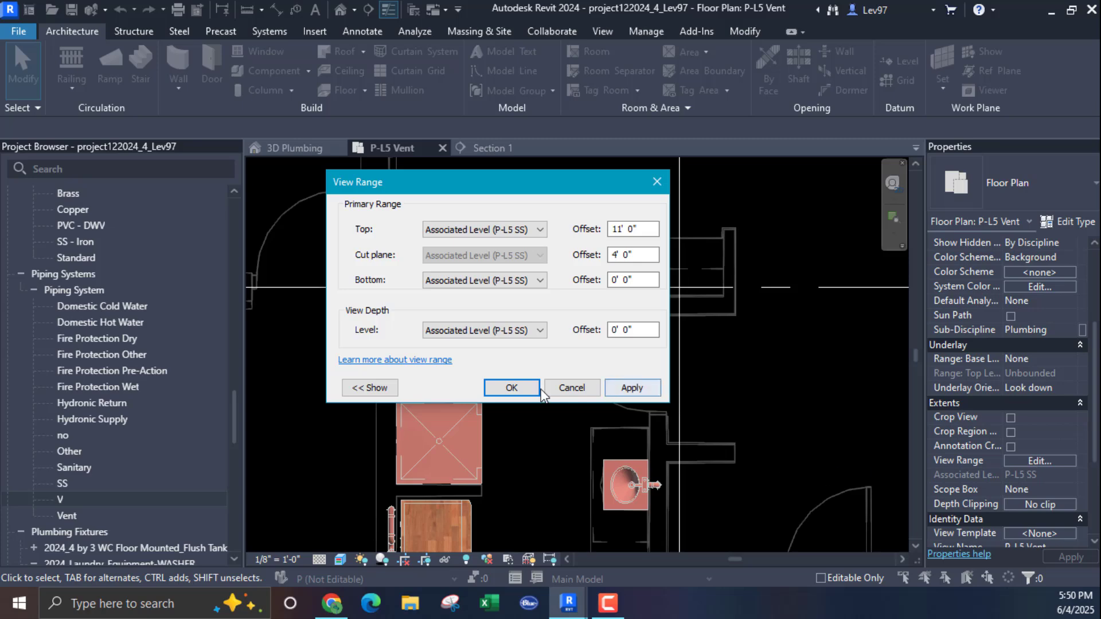
left_click(562, 388)
Turn the SS filter's visibility back on in P-L5 Vent's visibility overrides and apply the change.
scroll(1084, 393, "up", 3)
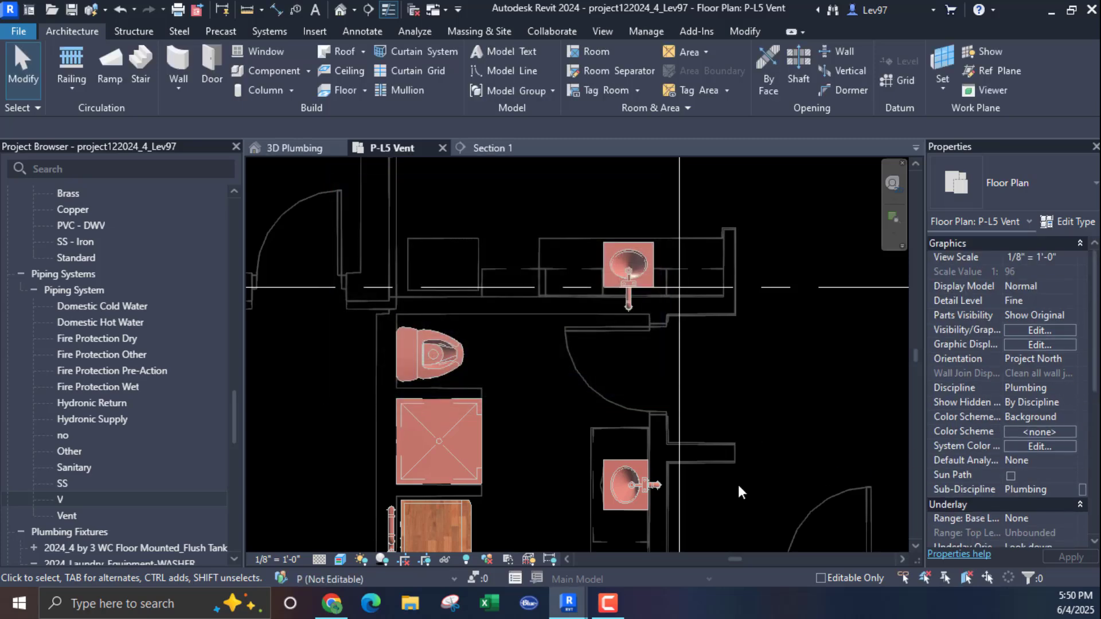
left_click(1026, 330)
left_click(692, 131)
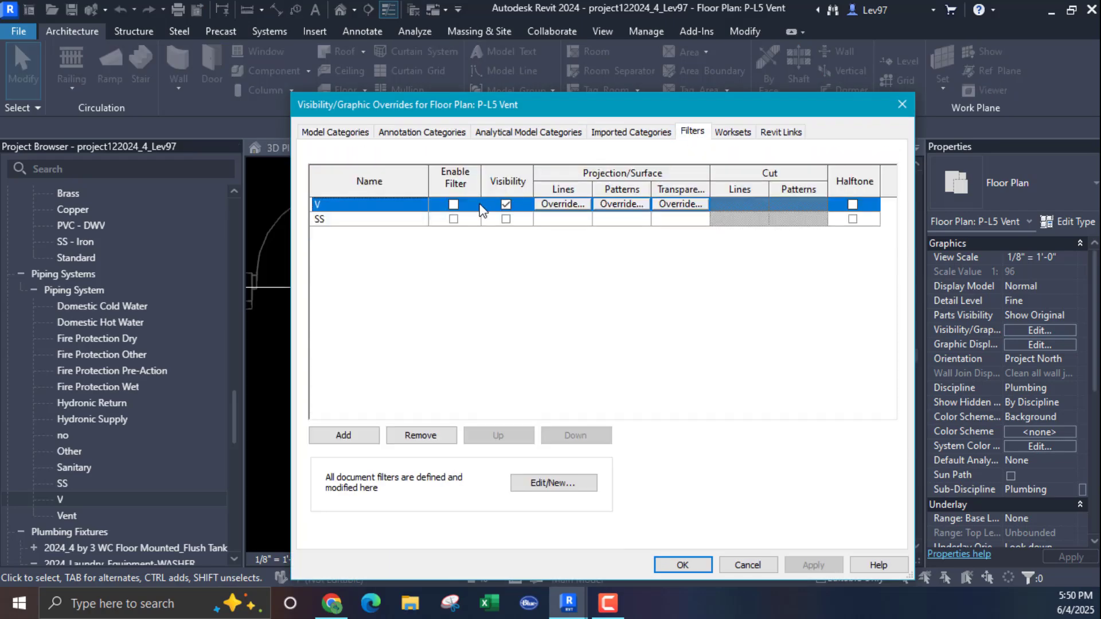
left_click(506, 218)
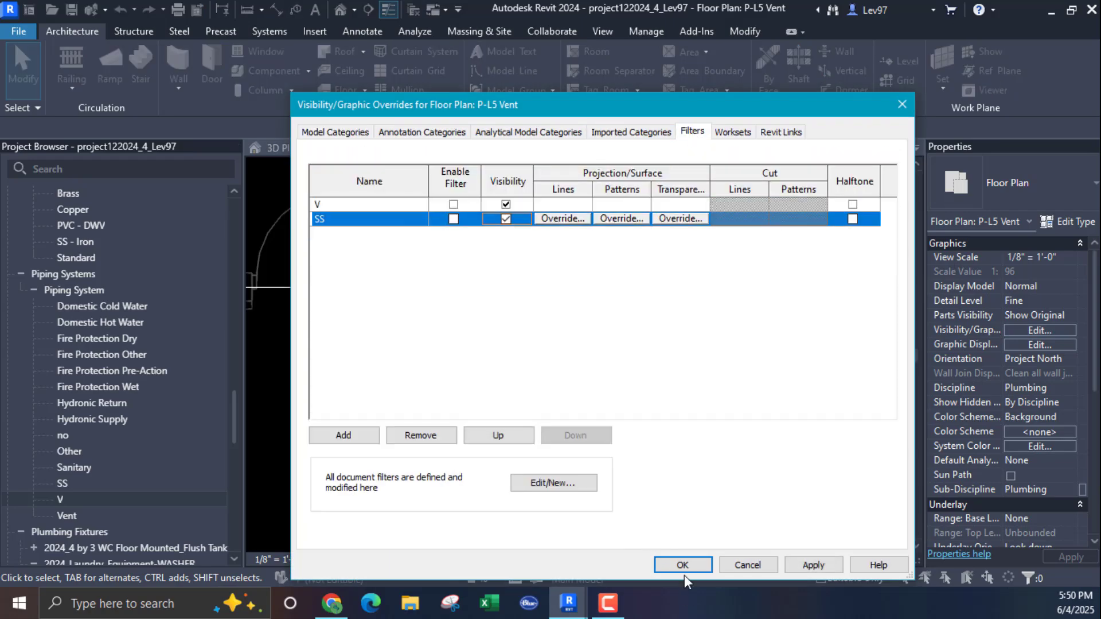
left_click_drag(932, 370, 514, 104)
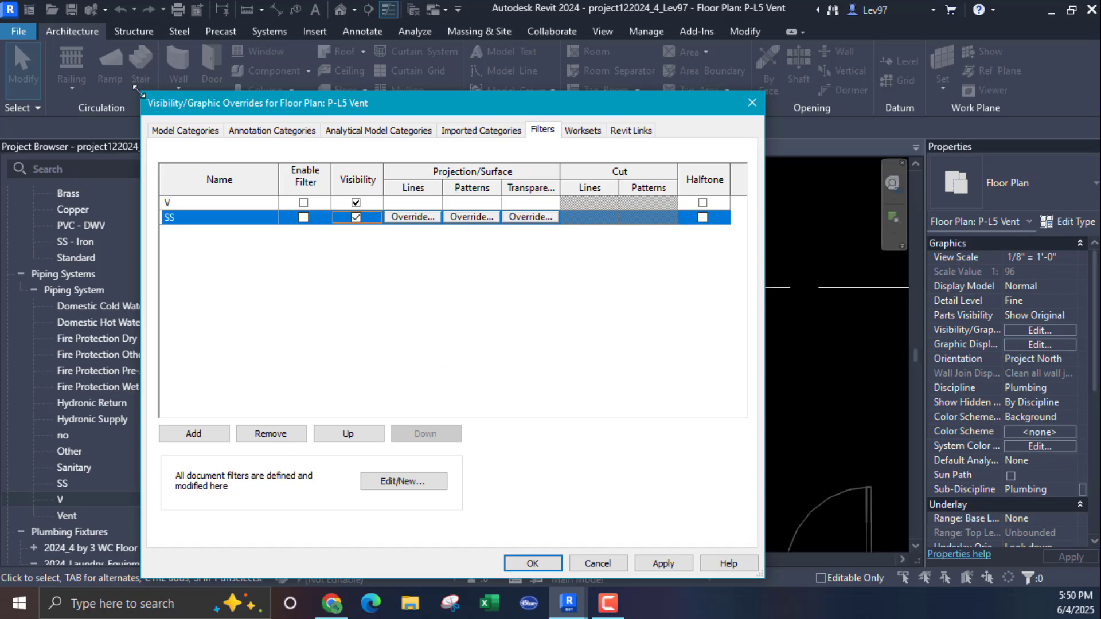
left_click_drag(501, 103, 714, 68)
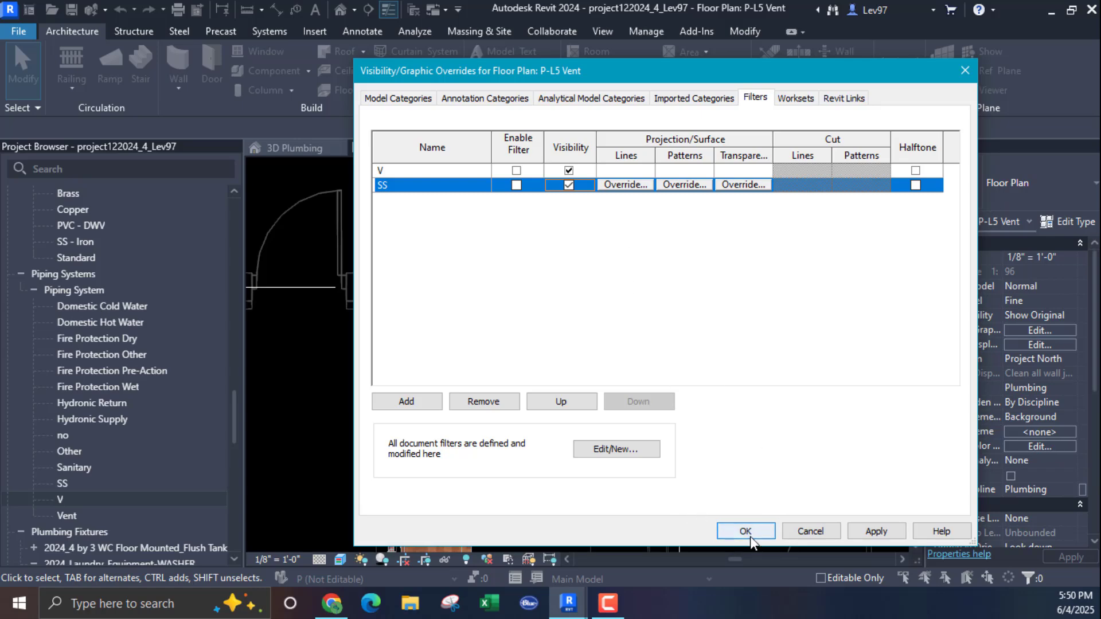
left_click(726, 531)
Open the 3D Plumbing view and check the system type of the 4" vertical pipe below the lower sink.
scroll(605, 397, "down", 4)
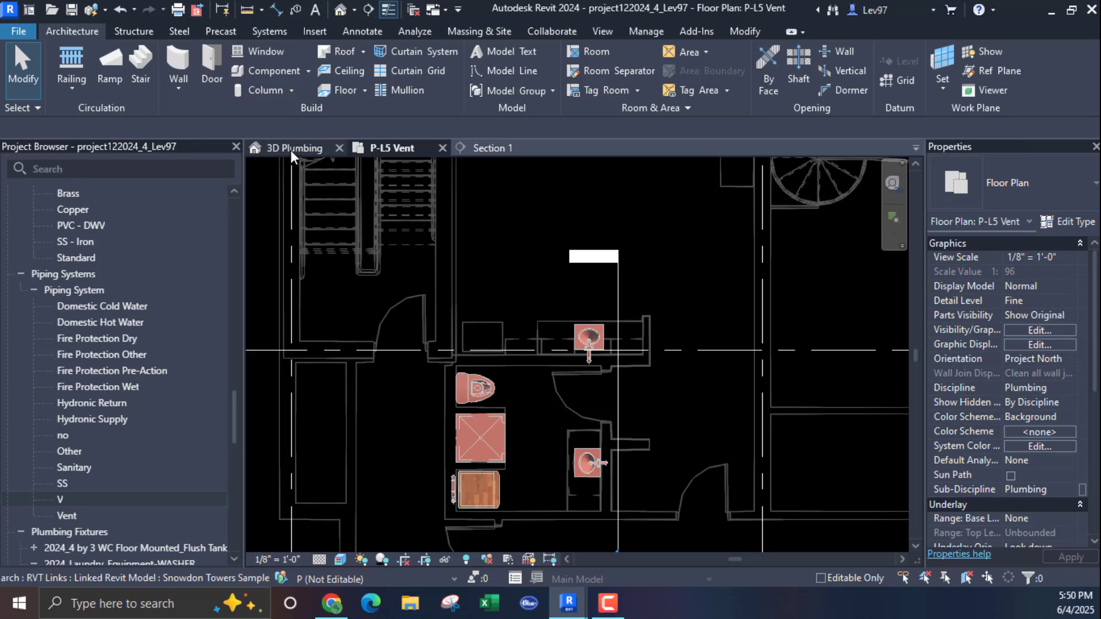
left_click(298, 148)
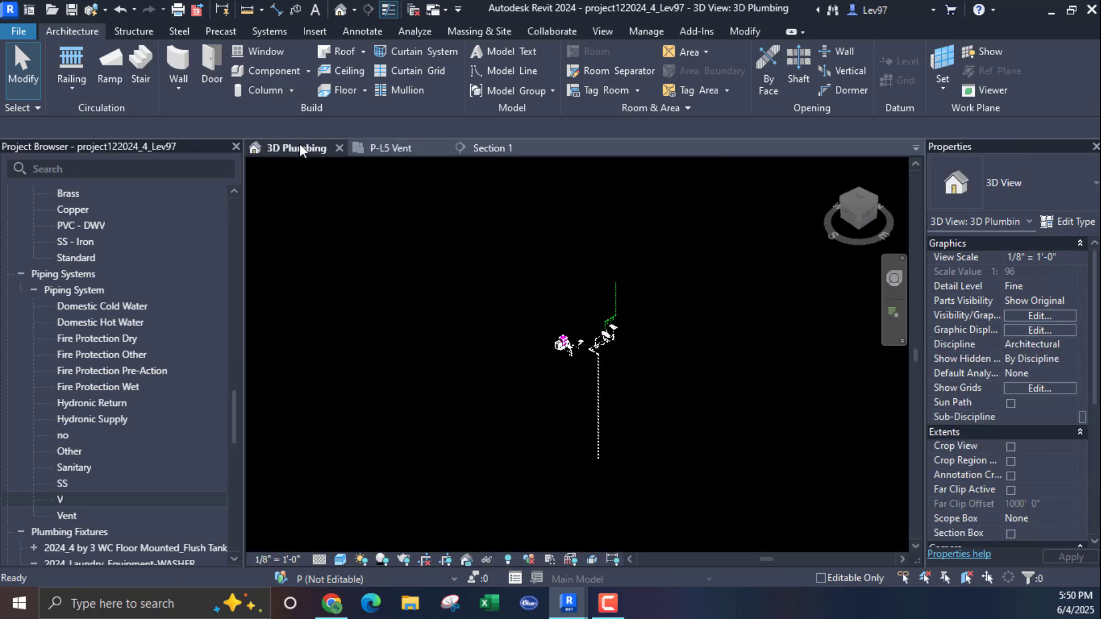
middle_click_drag(492, 312, 408, 360)
scroll(435, 335, "up", 5)
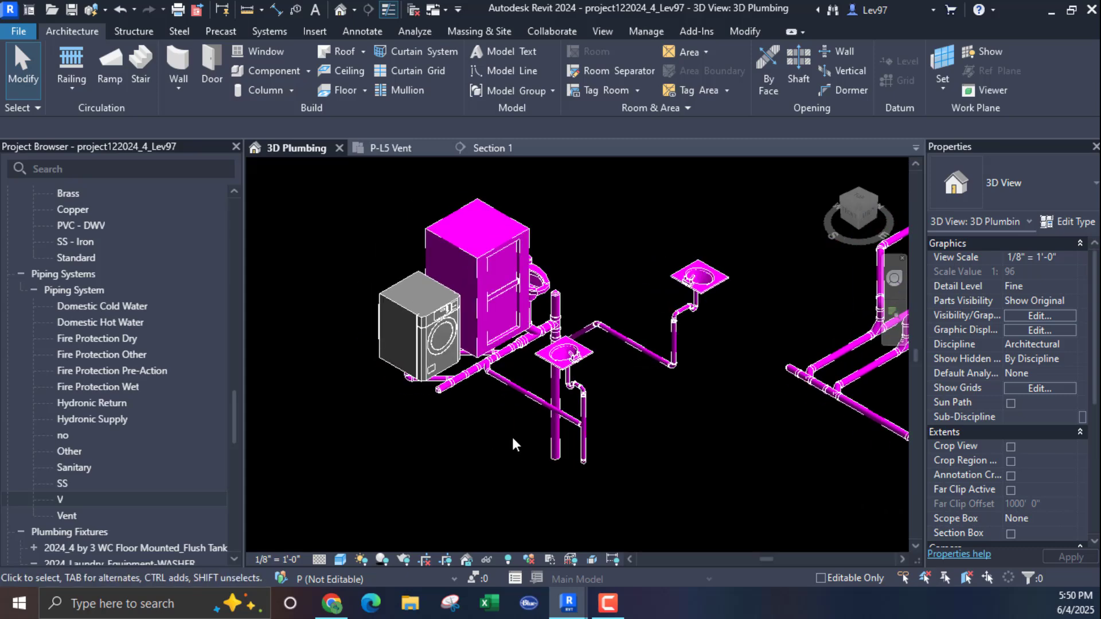
key("Escape")
left_click(551, 422)
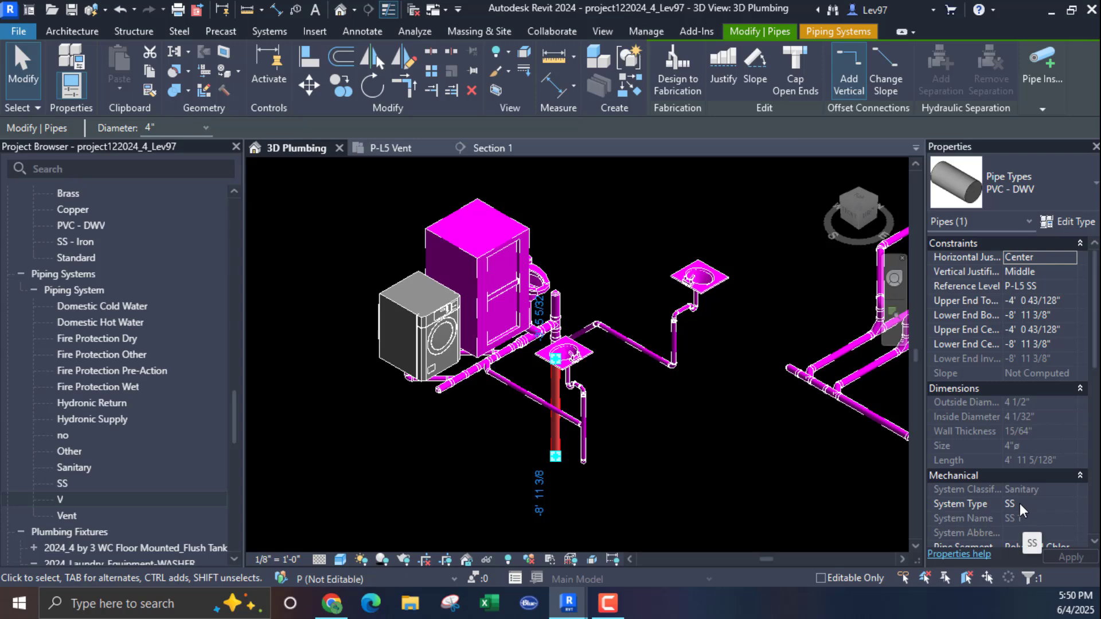
left_click(448, 432)
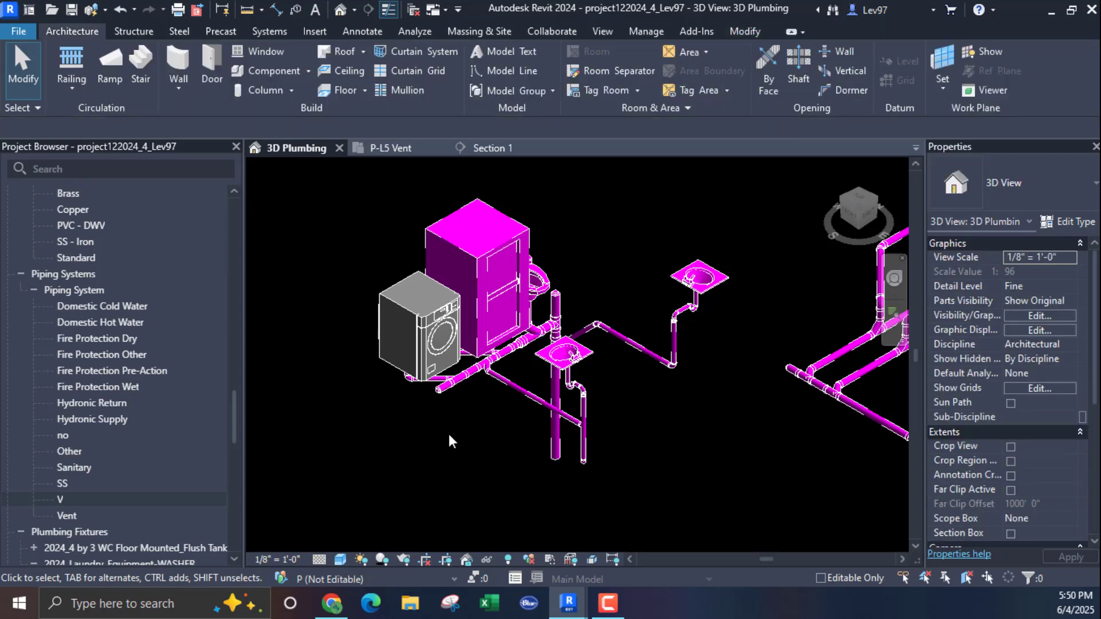
Add the SS and V filters to the 3D Plumbing view, turn off SS visibility, and apply the overrides.
left_click(1028, 317)
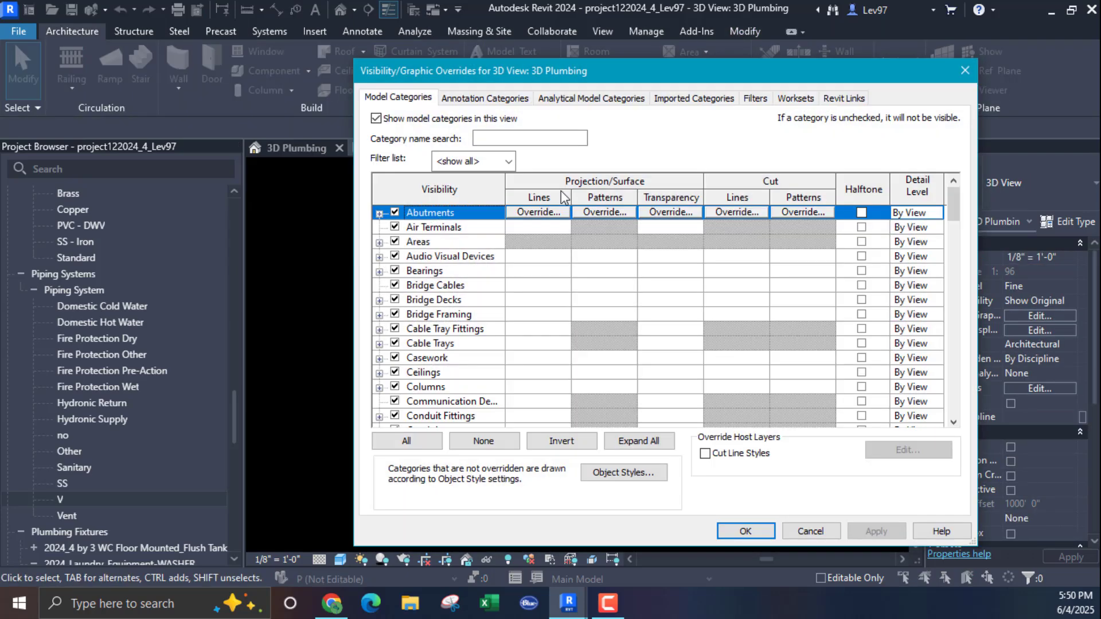
left_click(756, 98)
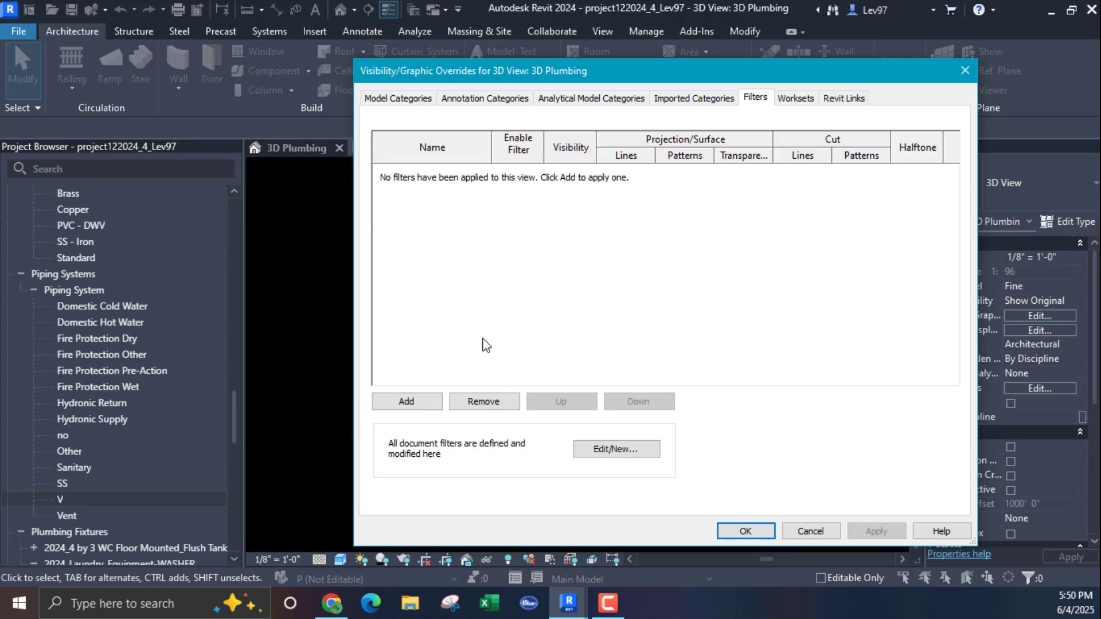
left_click(408, 403)
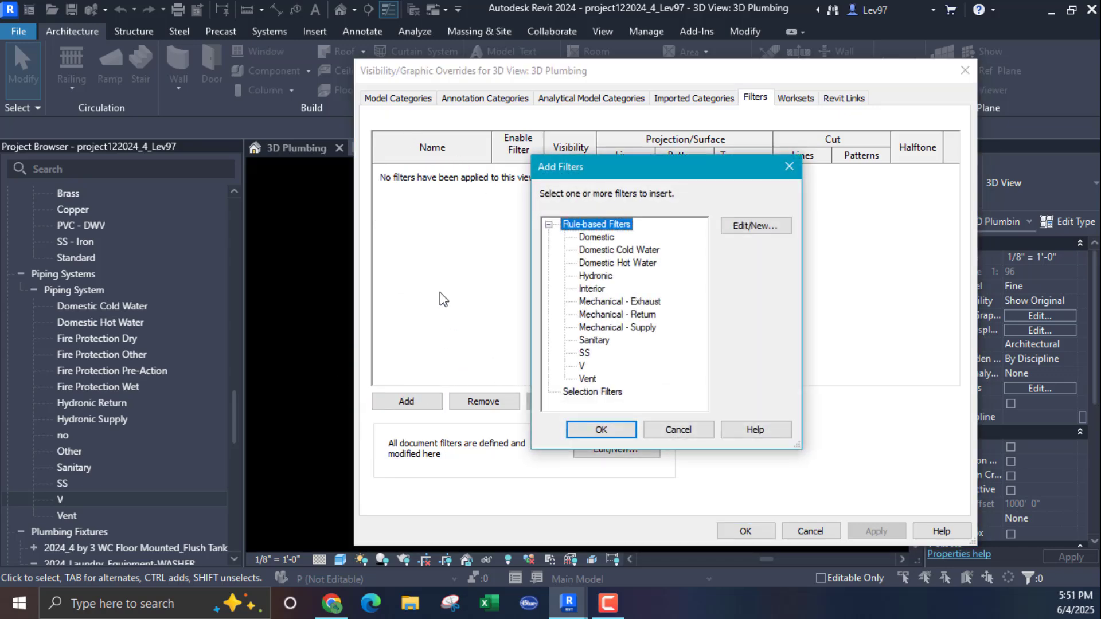
left_click(585, 354)
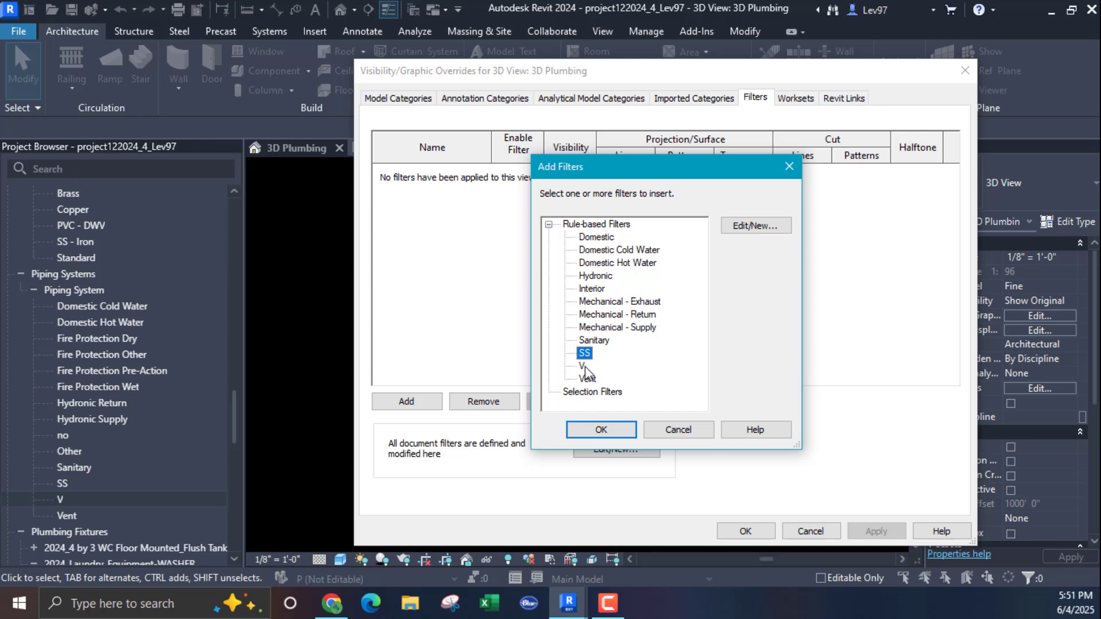
left_click(608, 433)
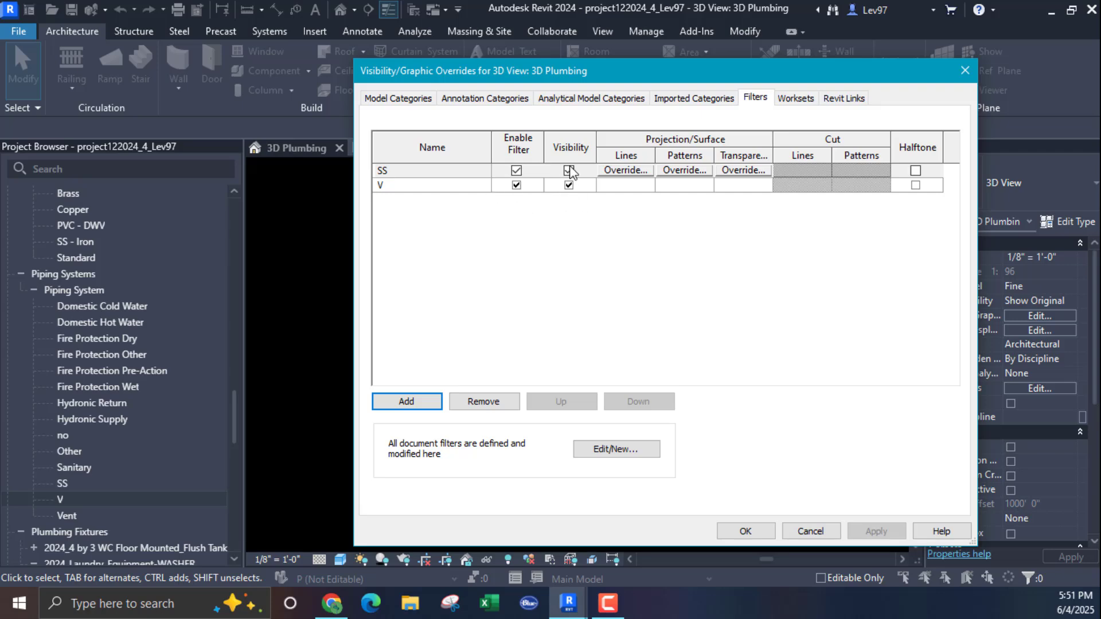
left_click(569, 170)
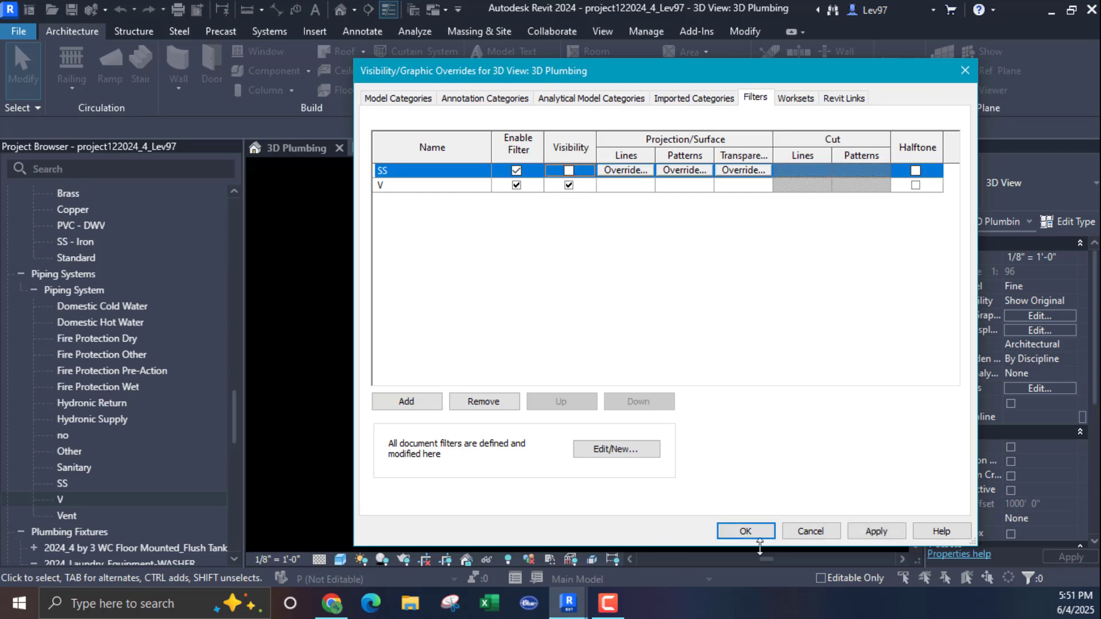
left_click(746, 531)
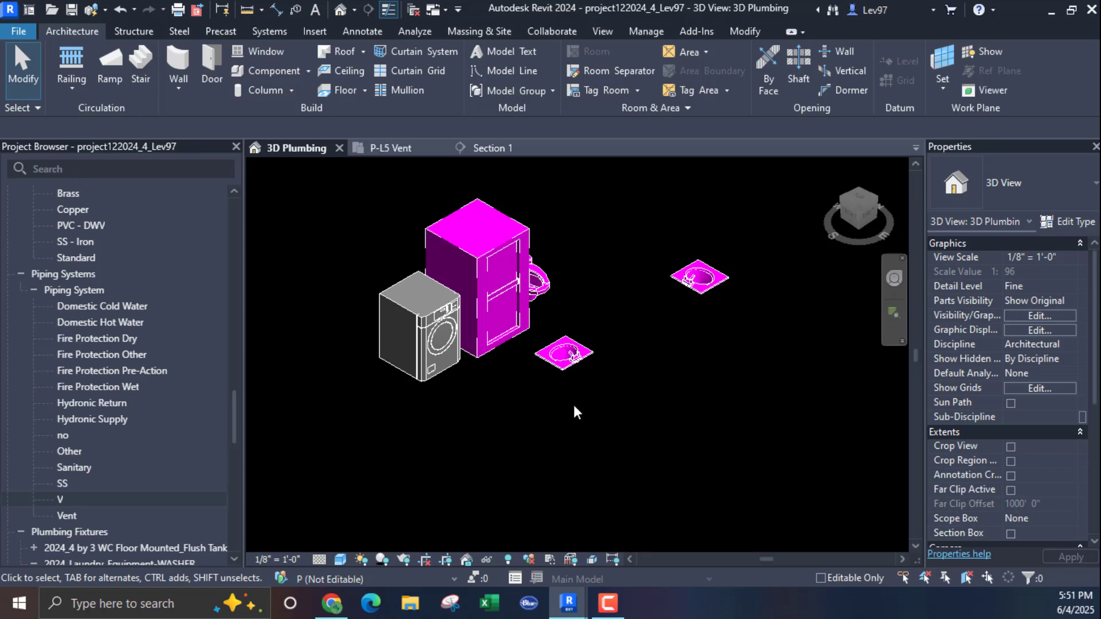
Switch to the P-L5 Vent floor plan and bring its bathroom fixtures into view.
scroll(614, 431, "down", 5)
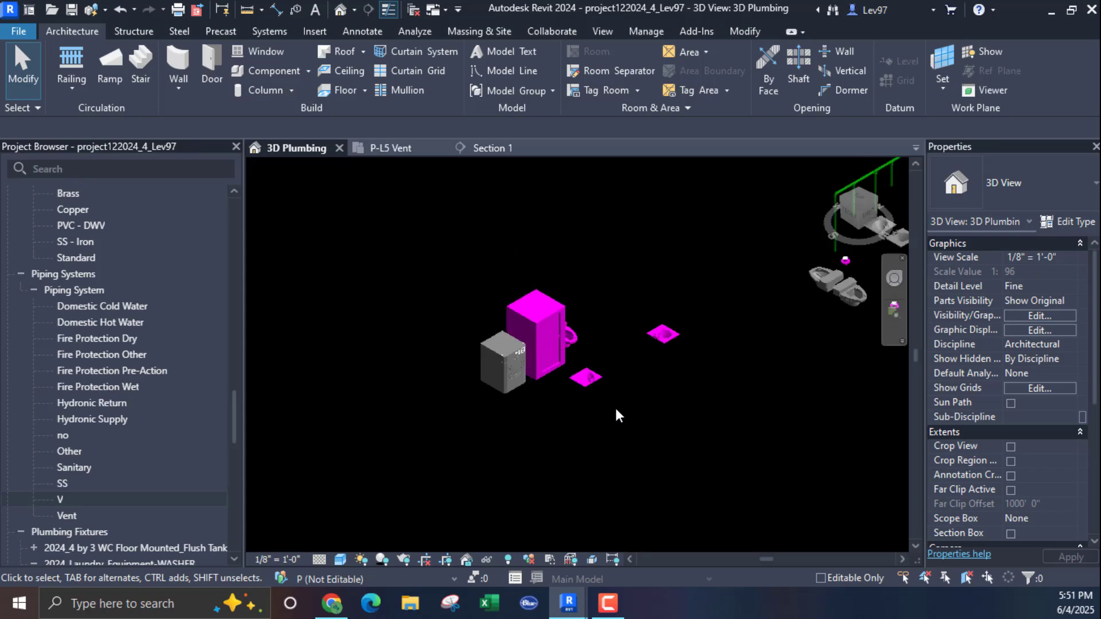
left_click(396, 150)
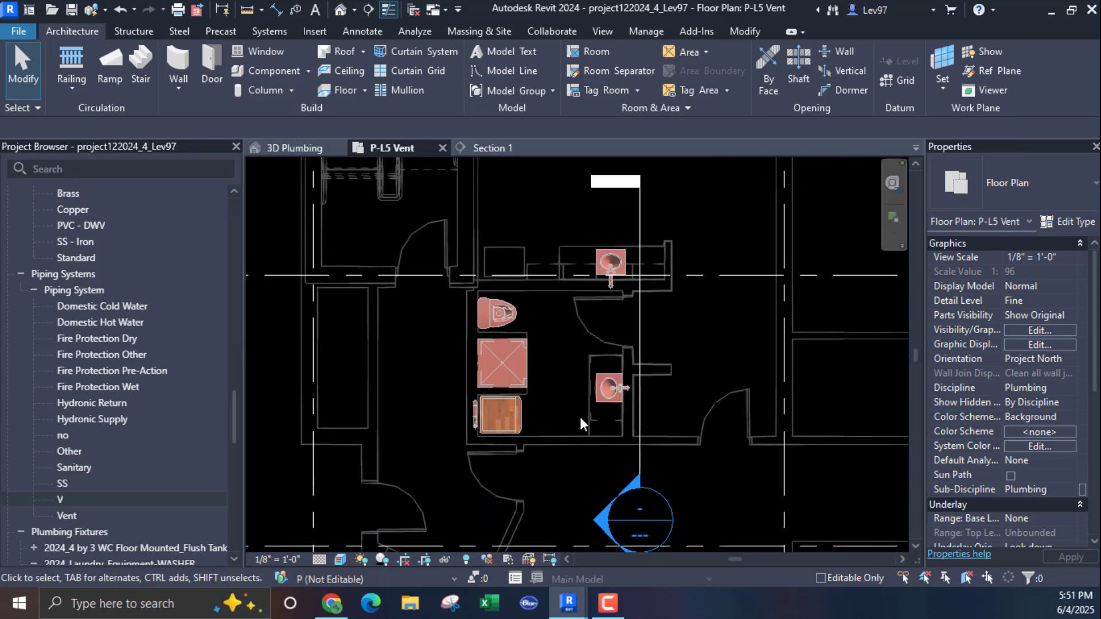
scroll(591, 407, "up", 3)
scroll(500, 374, "down", 2)
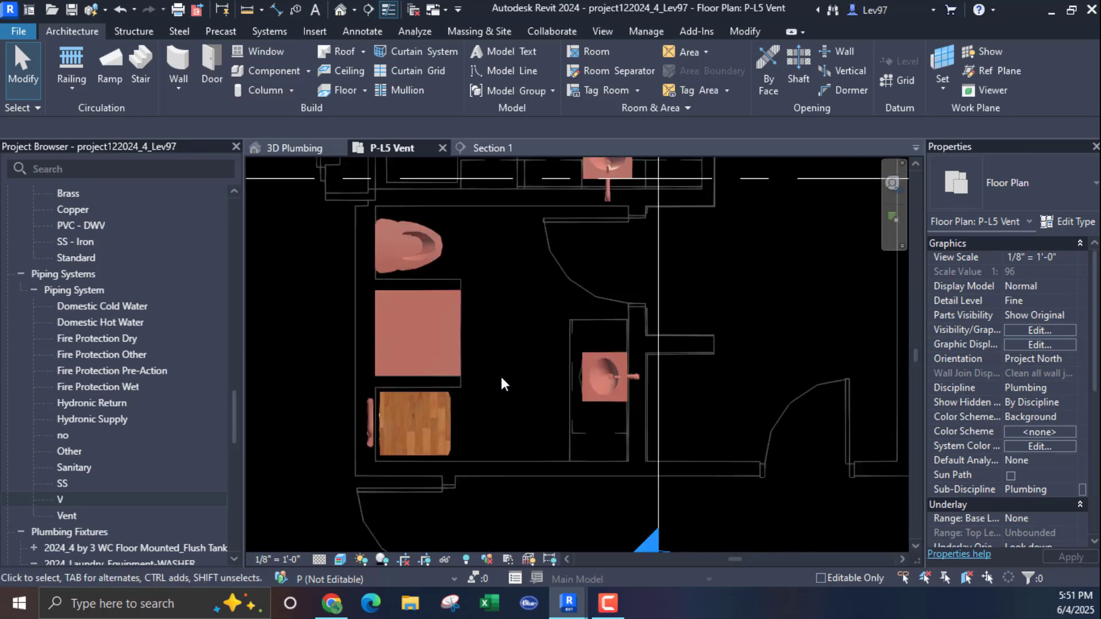
Turn off the SS filter's visibility in P-L5 Vent's visibility overrides and apply the change.
left_click(1038, 330)
left_click(755, 99)
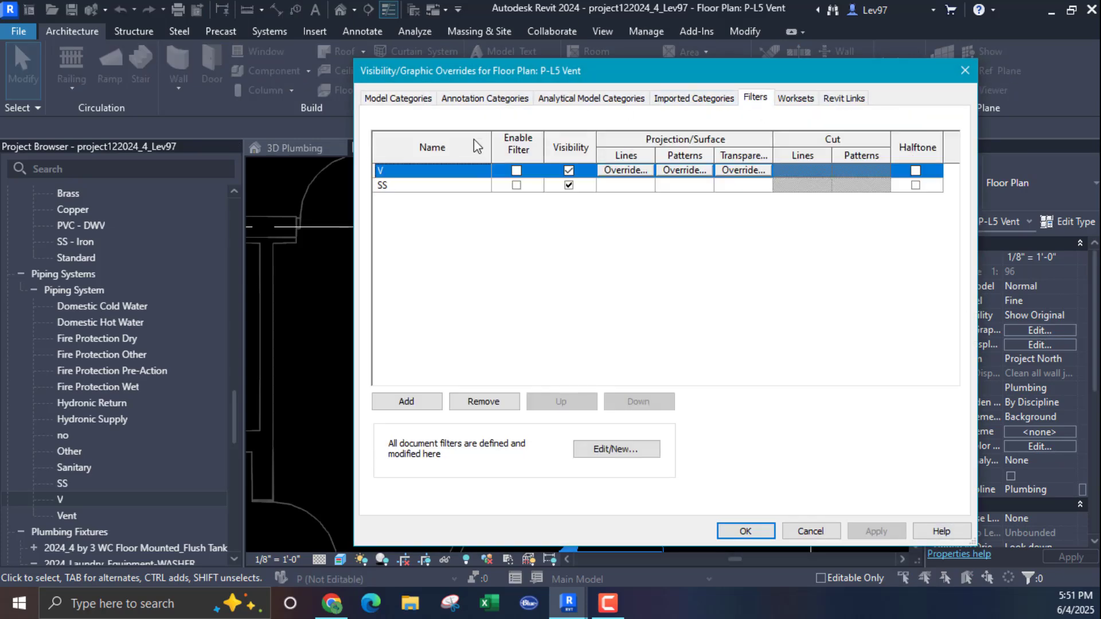
left_click(568, 186)
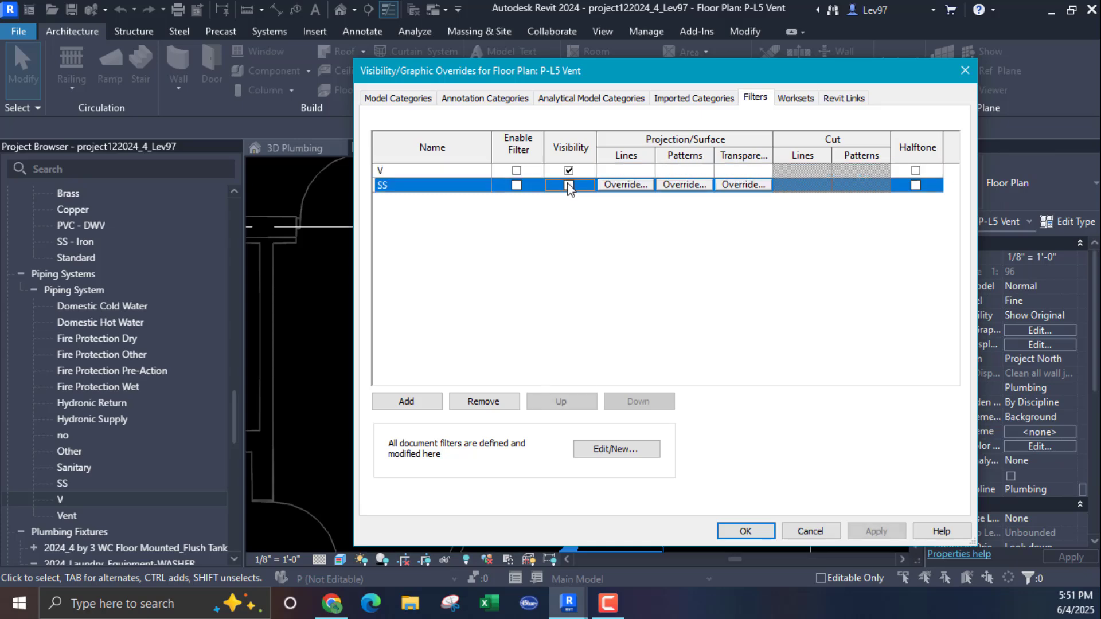
left_click(745, 532)
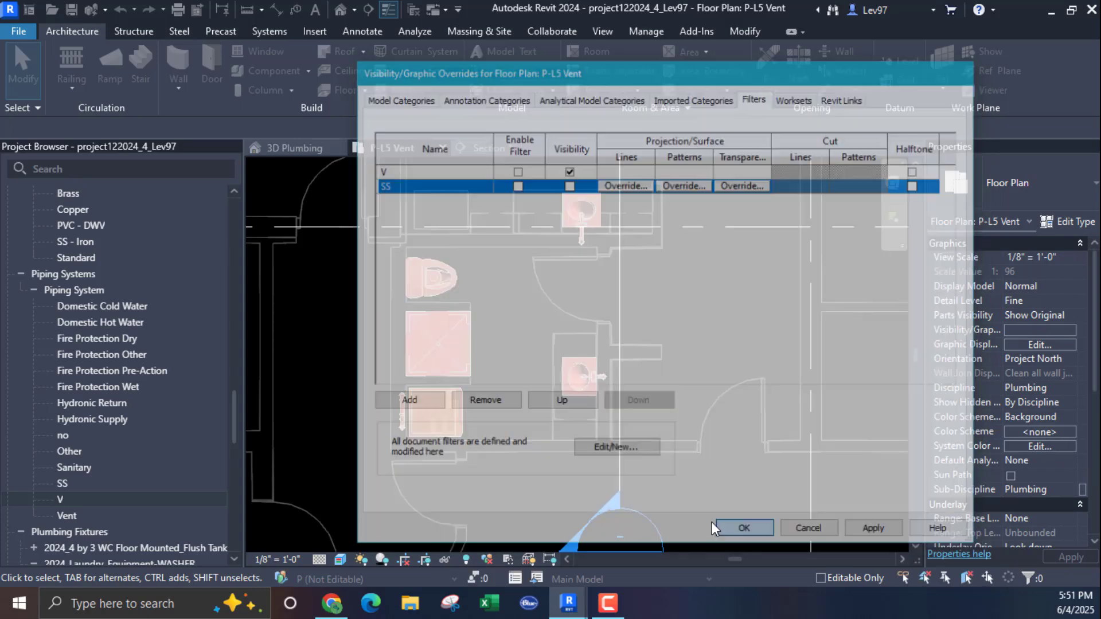
Check the System Type of the short 2" PVC - DWV pipe beside the washer.
scroll(484, 356, "up", 5)
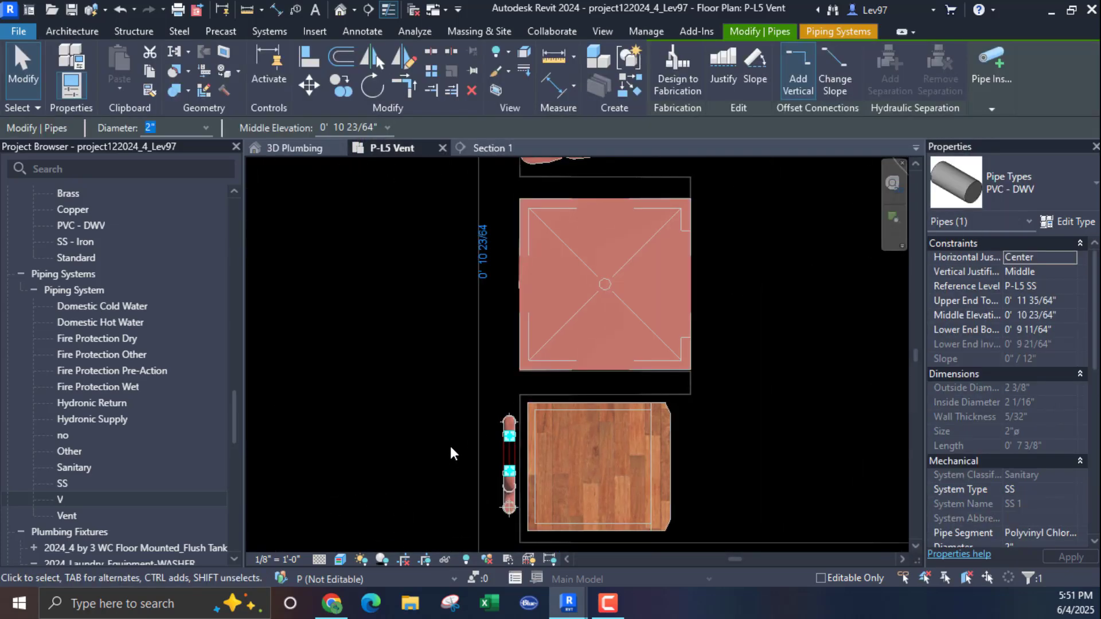
scroll(439, 387, "down", 5)
scroll(438, 390, "down", 1)
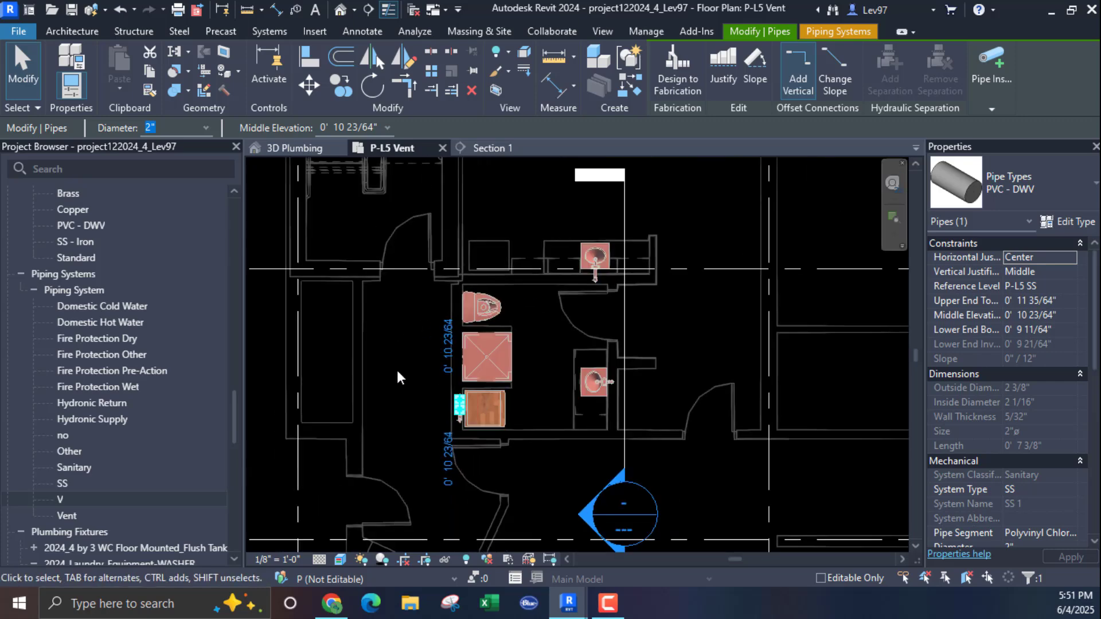
middle_click_drag(432, 401, 466, 369)
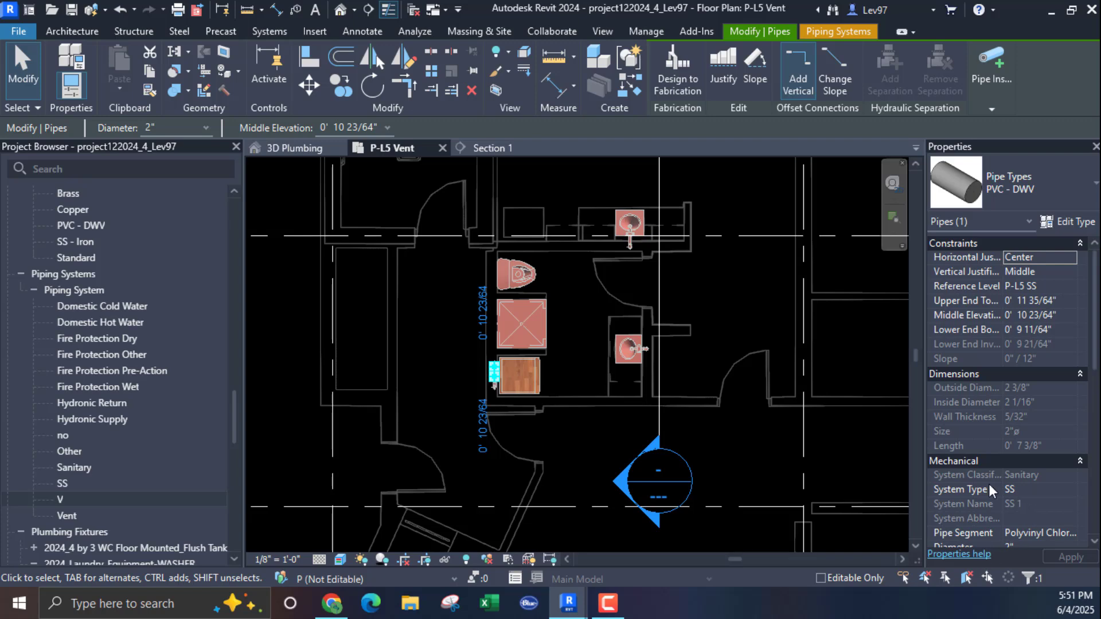
left_click(608, 440)
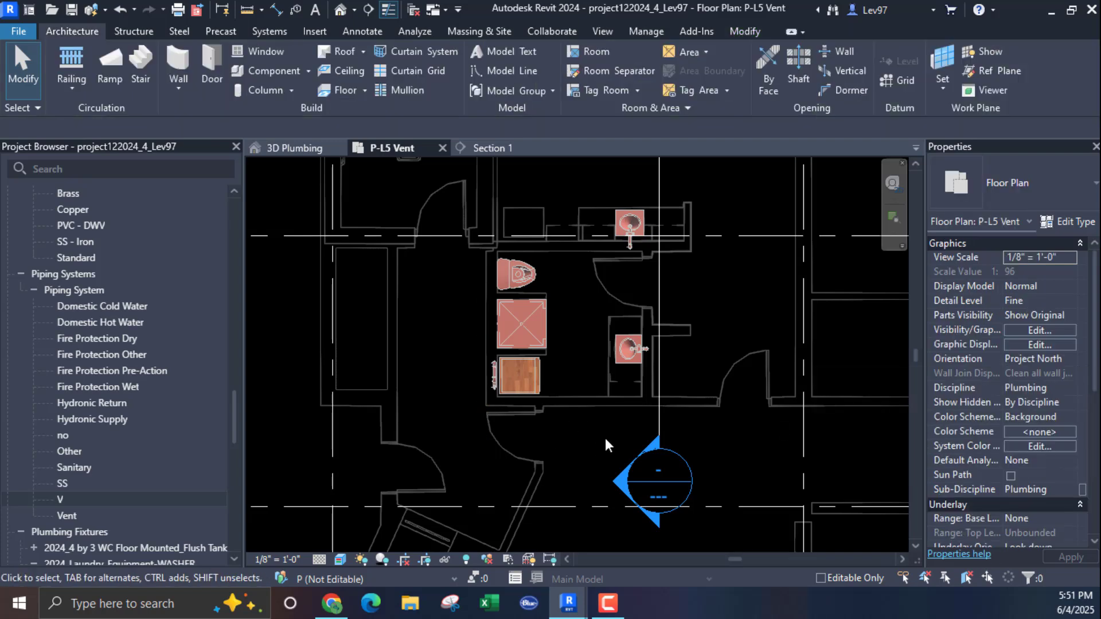
scroll(492, 378, "up", 5)
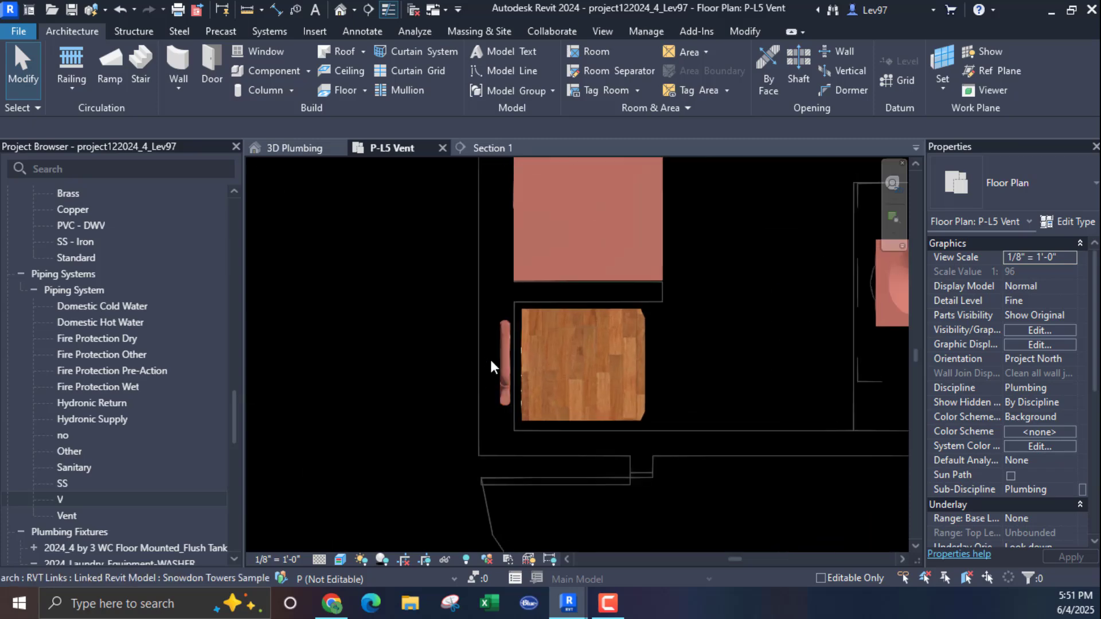
right_click(506, 352)
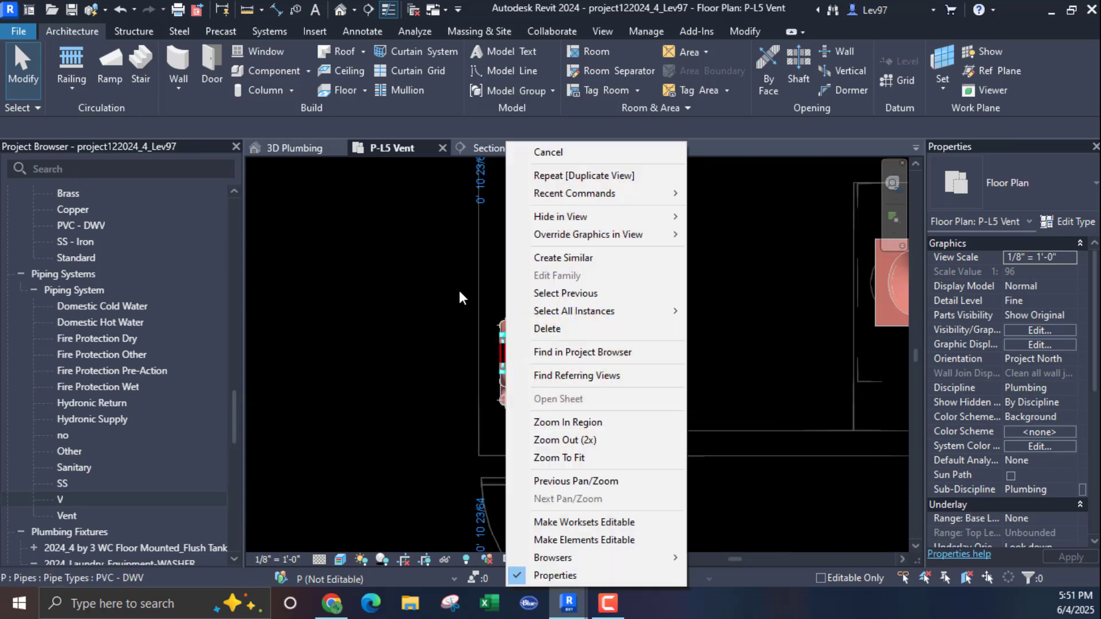
left_click(459, 293)
scroll(802, 388, "down", 5)
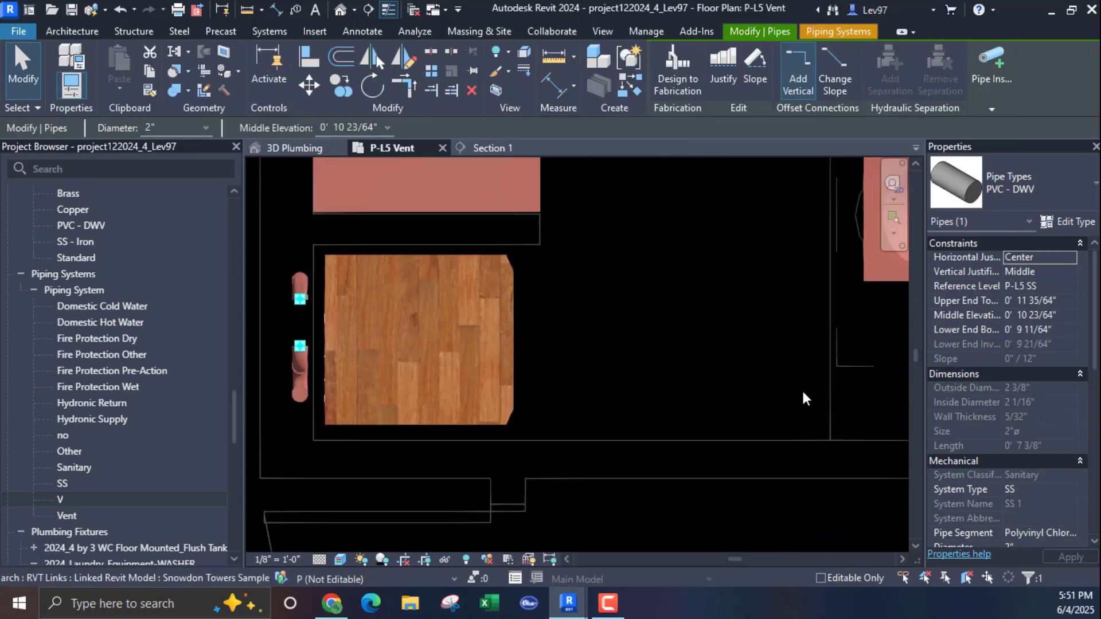
left_click(643, 416)
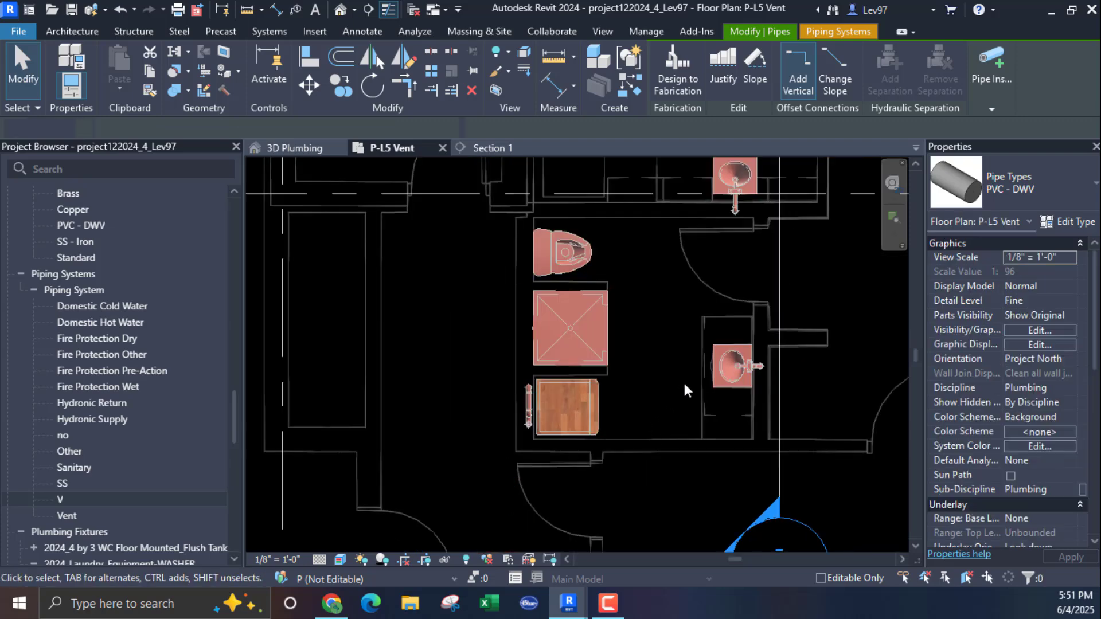
Turn the SS filter's visibility back on in P-L5 Vent's visibility overrides and apply the change.
left_click(1028, 330)
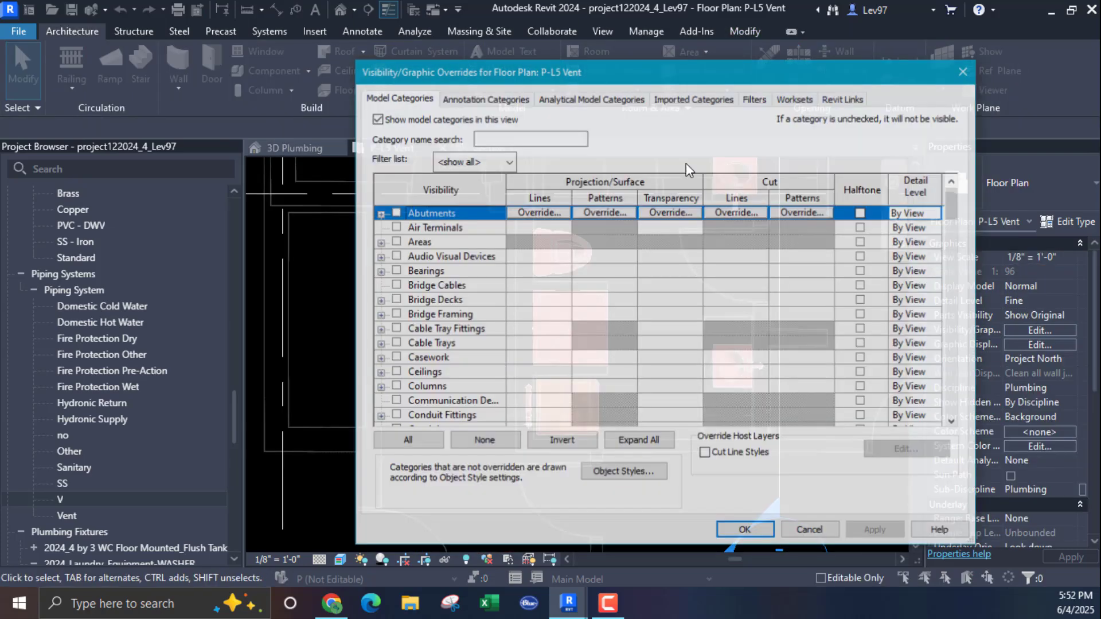
left_click(750, 98)
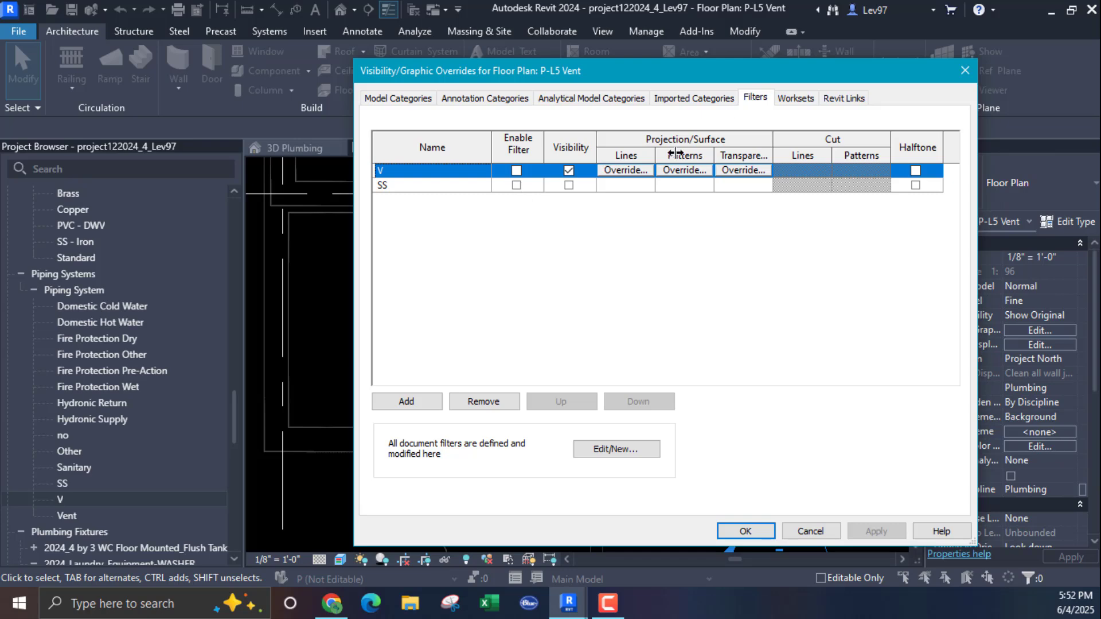
left_click(570, 186)
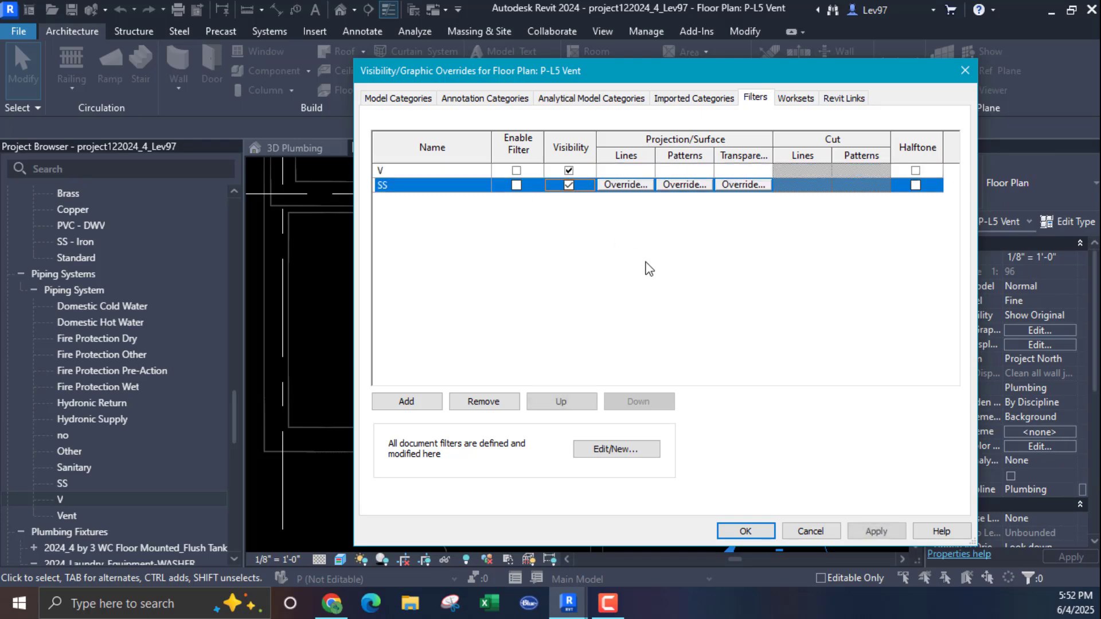
left_click(737, 531)
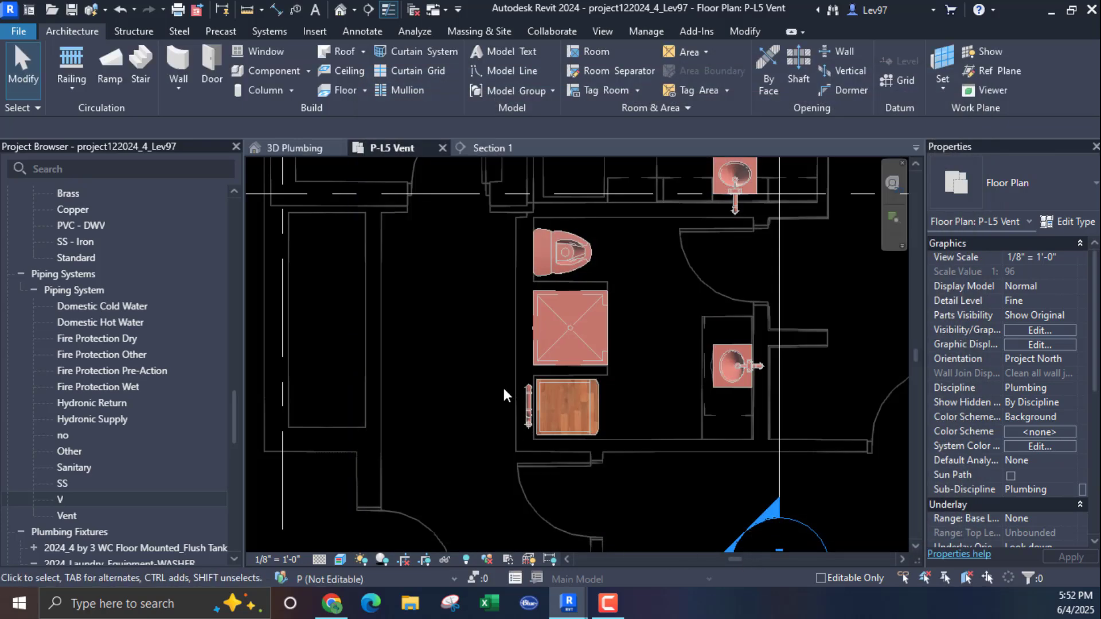
Use Create Similar on the short pipe beside the washer to draw a longer parallel pipe between the shower and the lower sink.
scroll(504, 394, "up", 4)
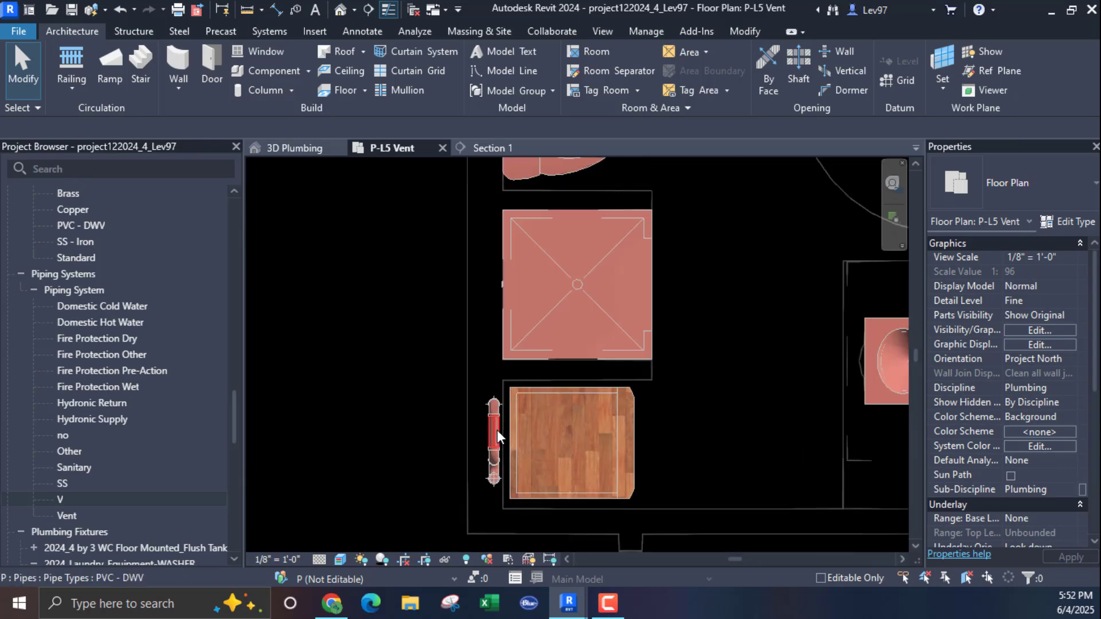
right_click(497, 430)
left_click(558, 259)
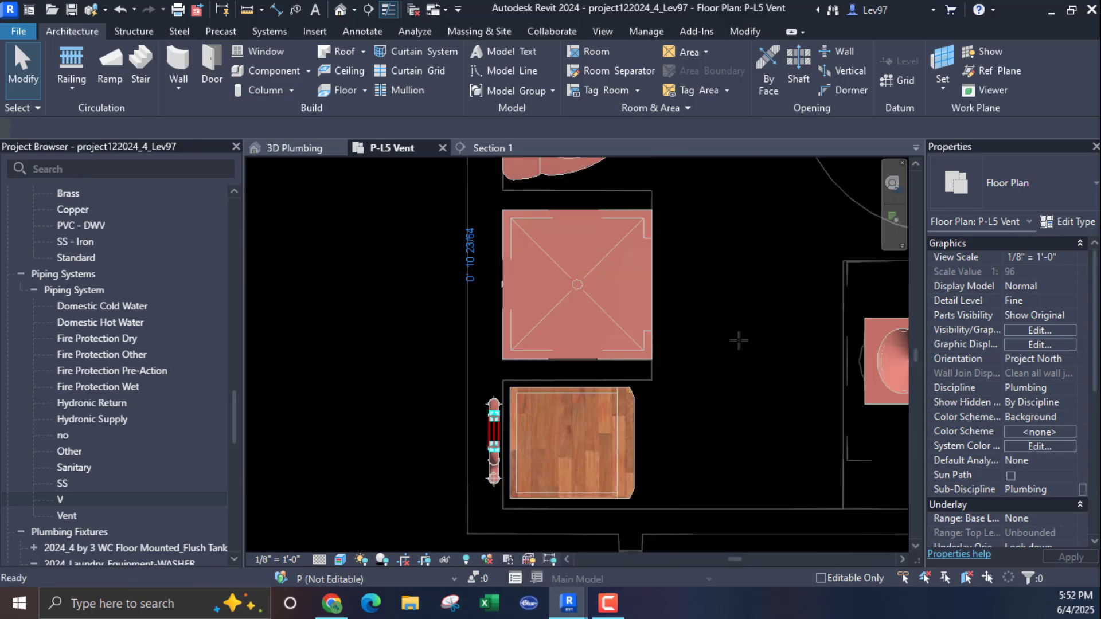
left_click(743, 201)
left_click(744, 477)
key("Escape")
key("Escape")
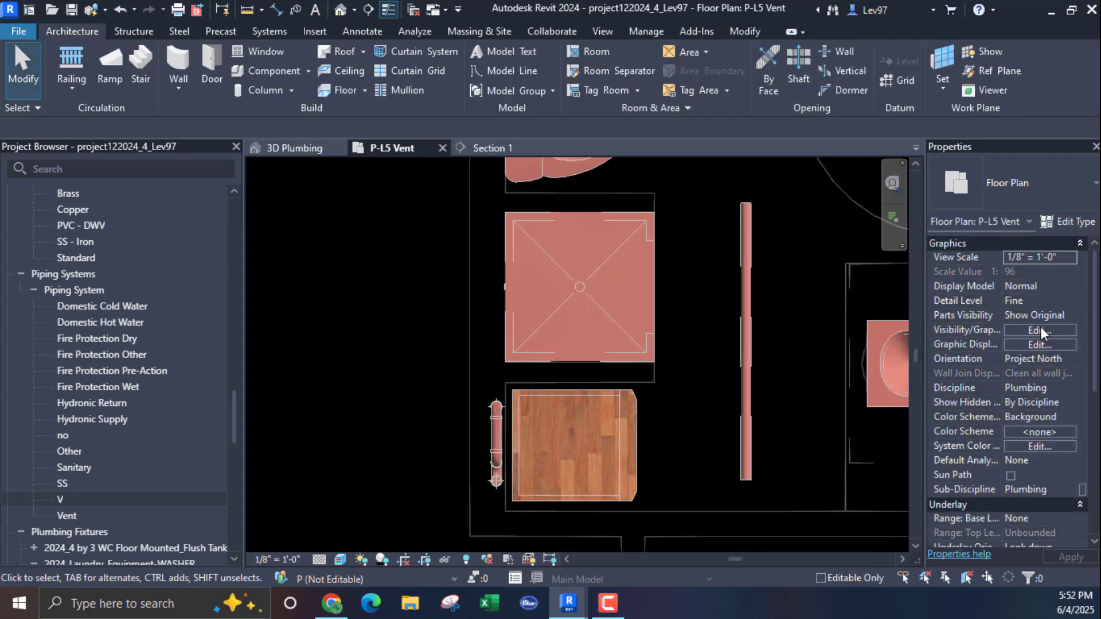
Turn off SS filter visibility in P-L5 Vent to test it on the newly drawn pipe.
left_click(1040, 329)
left_click(756, 98)
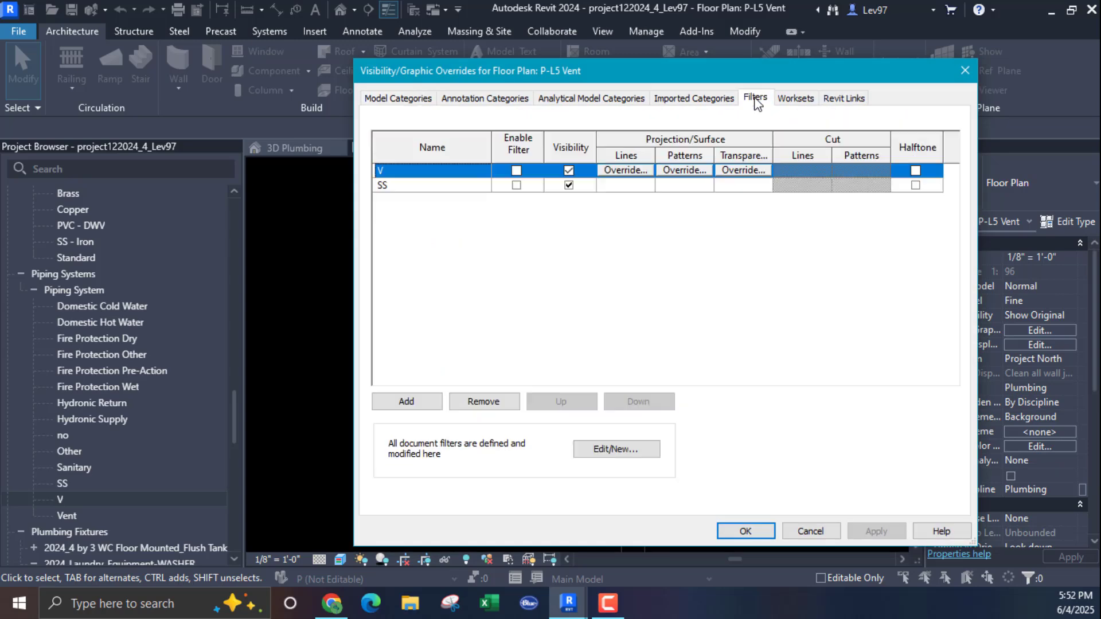
left_click(569, 185)
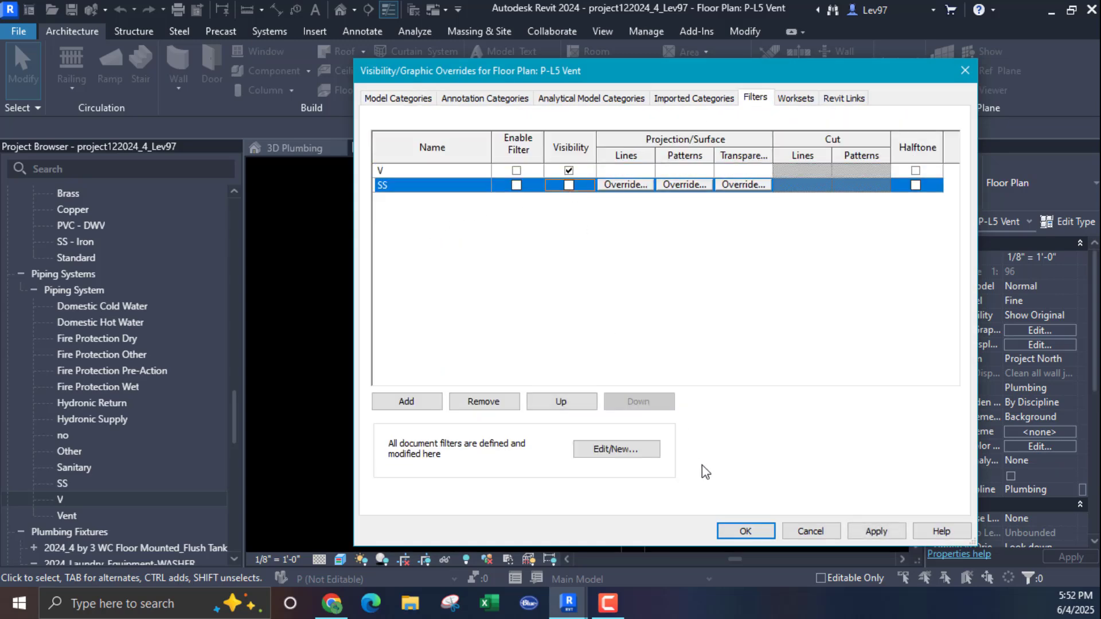
left_click(754, 531)
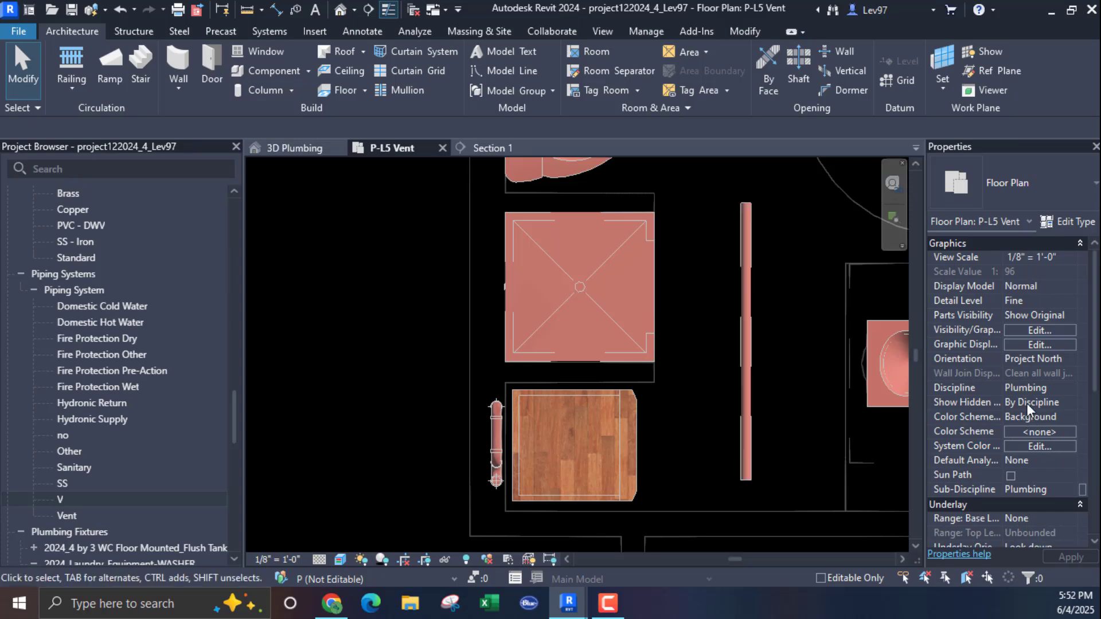
Restore the SS filter's visibility in P-L5 Vent's visibility overrides and apply it.
left_click(1043, 330)
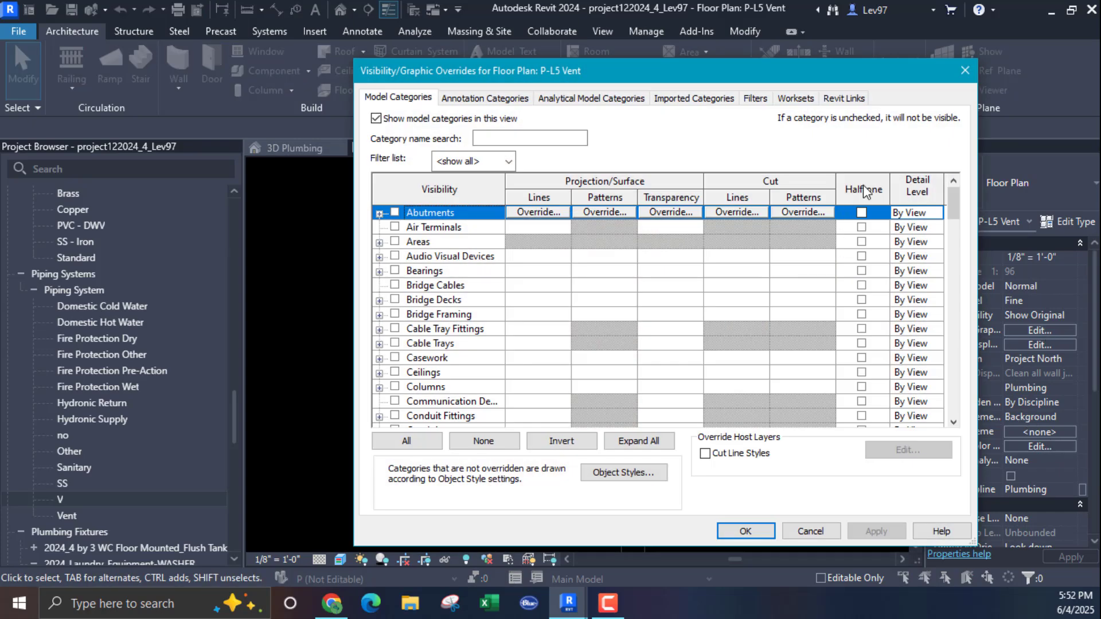
left_click(755, 101)
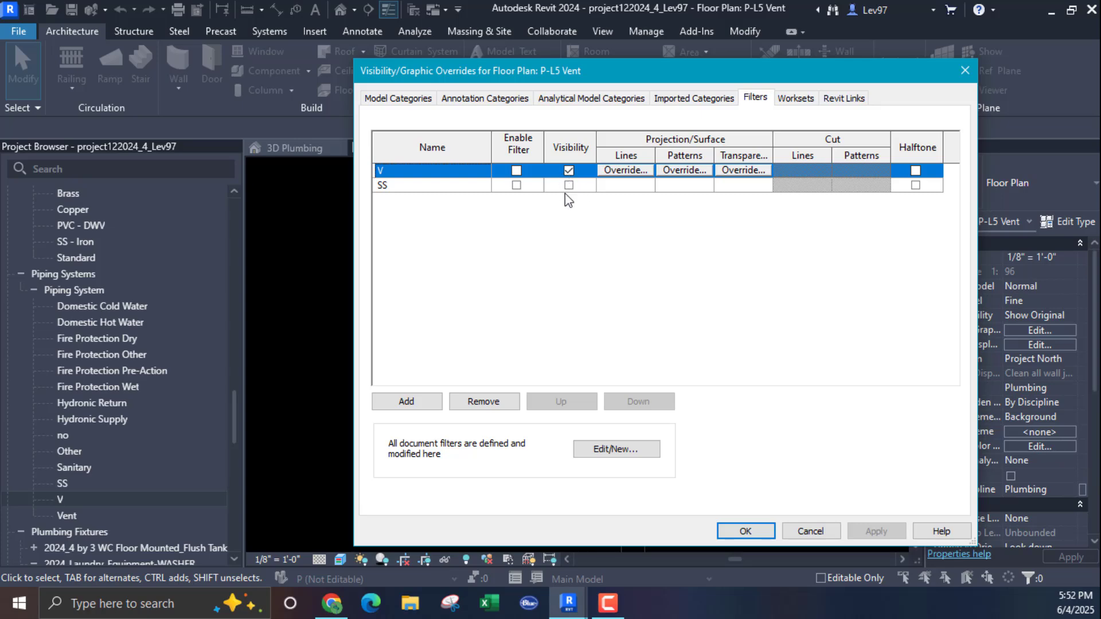
left_click(568, 186)
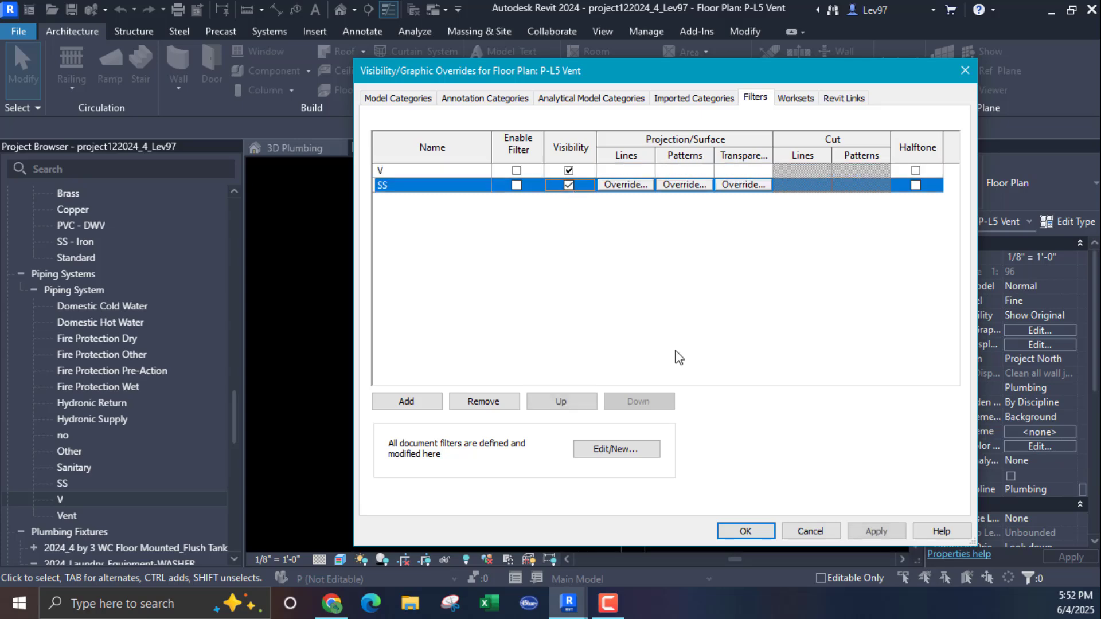
left_click(744, 531)
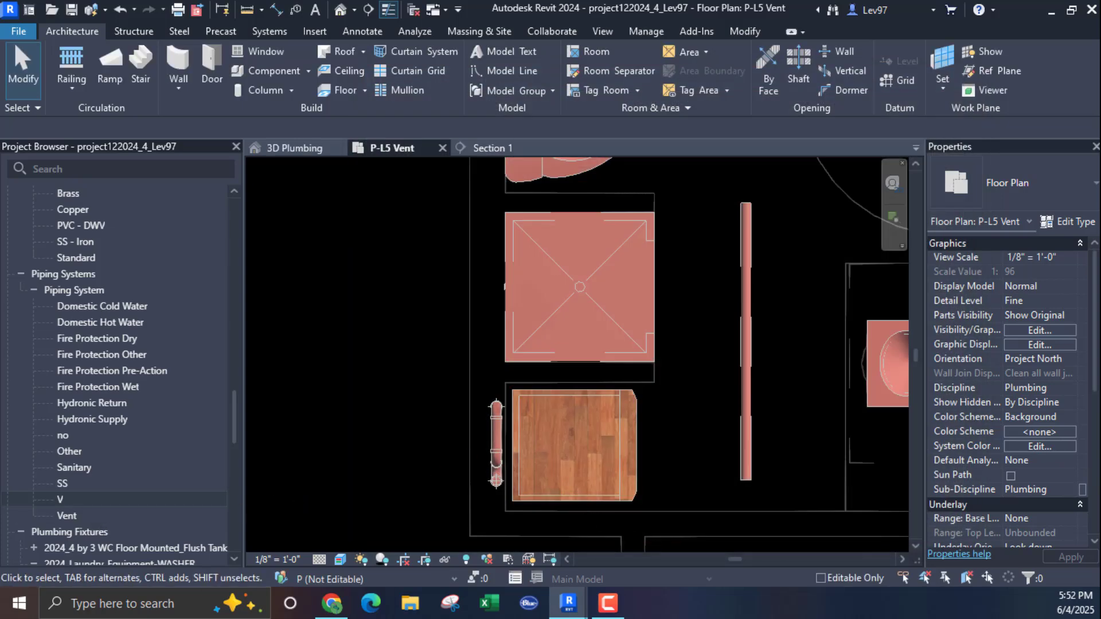
Draw a 2" PVC - DWV pipe about 4' 0" long between the shower and the long pipe, parallel to that pipe.
left_click(85, 497)
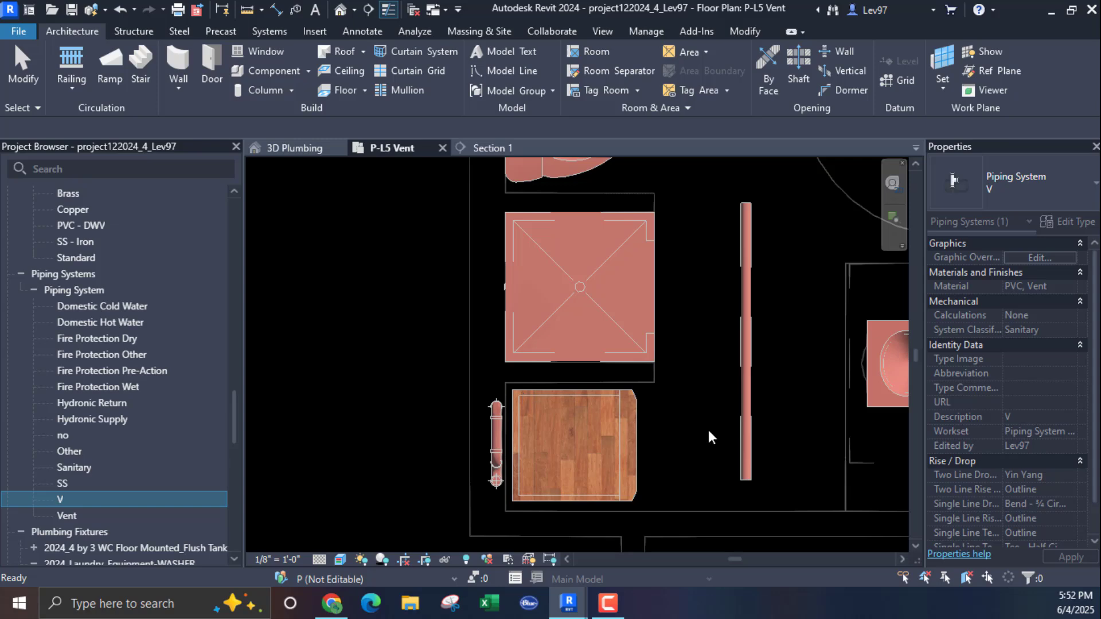
left_click(691, 379)
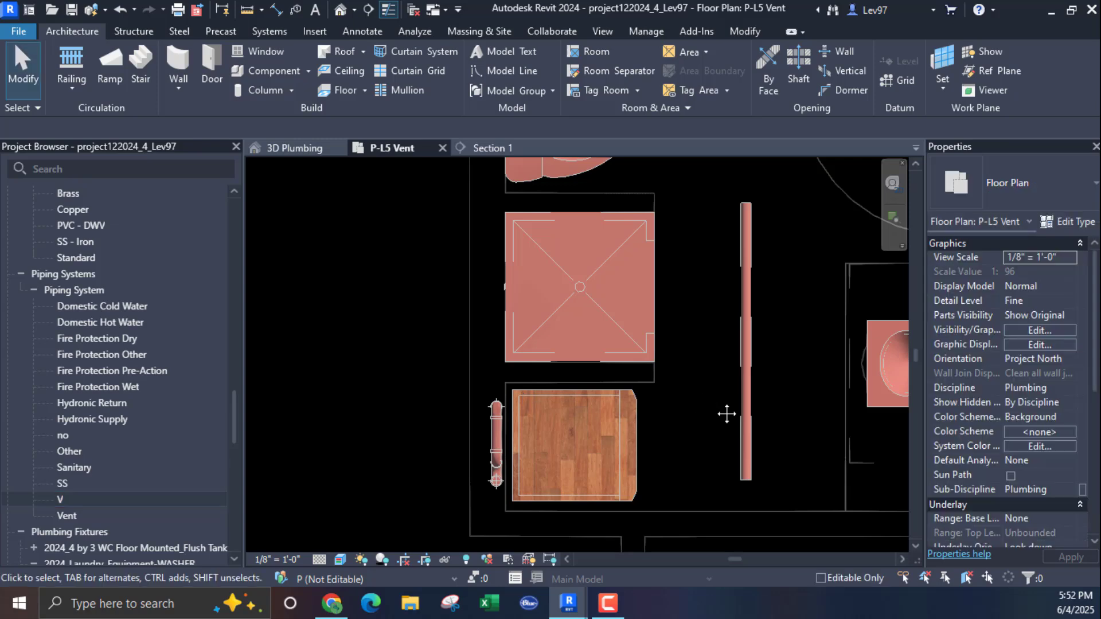
key("p")
key("i")
left_click(679, 248)
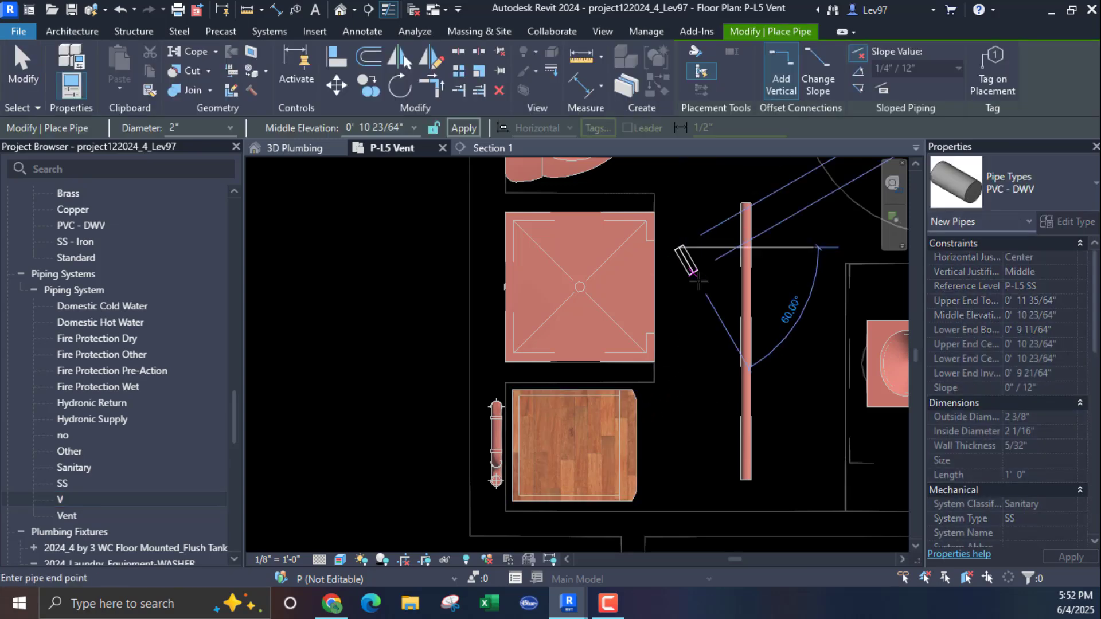
left_click(676, 452)
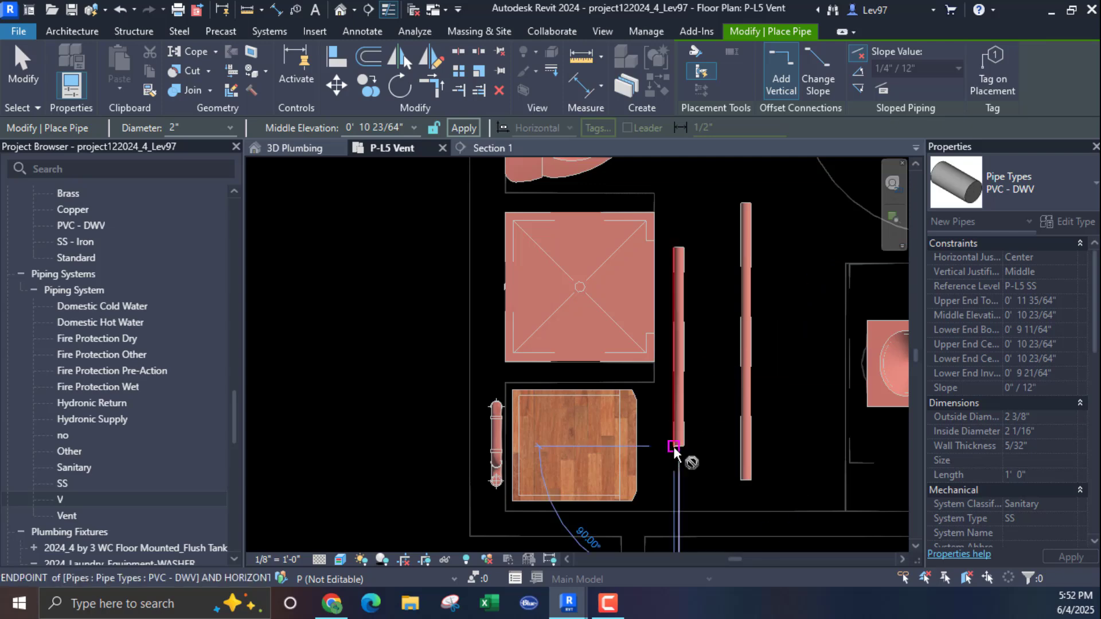
key("Escape")
key("Escape")
Set the new pipe's System Type to V.
left_click(681, 399)
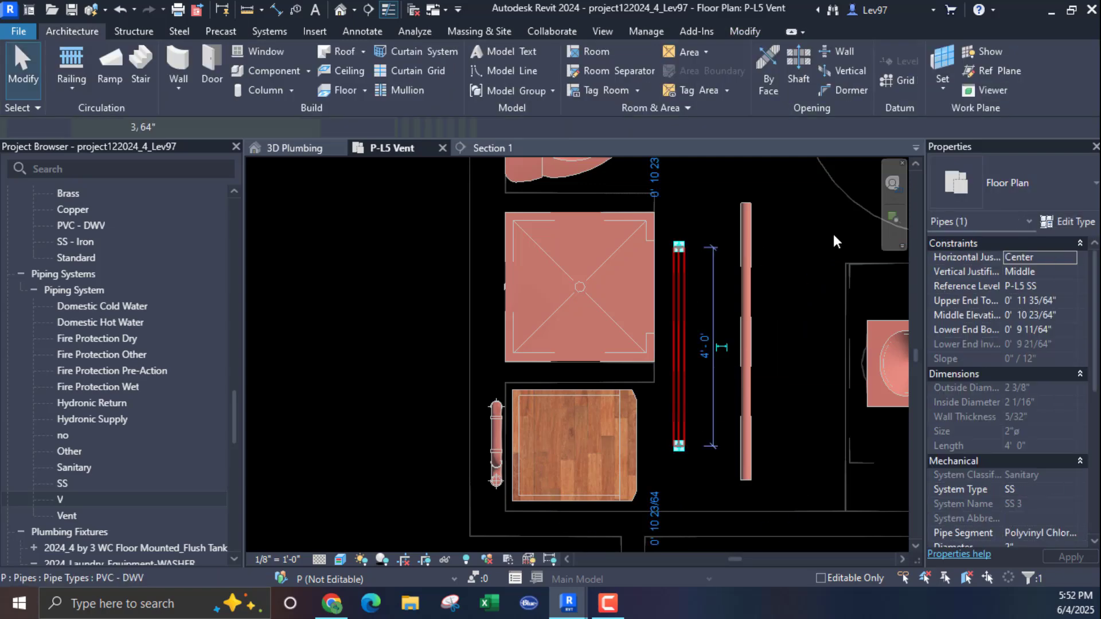
left_click(1040, 489)
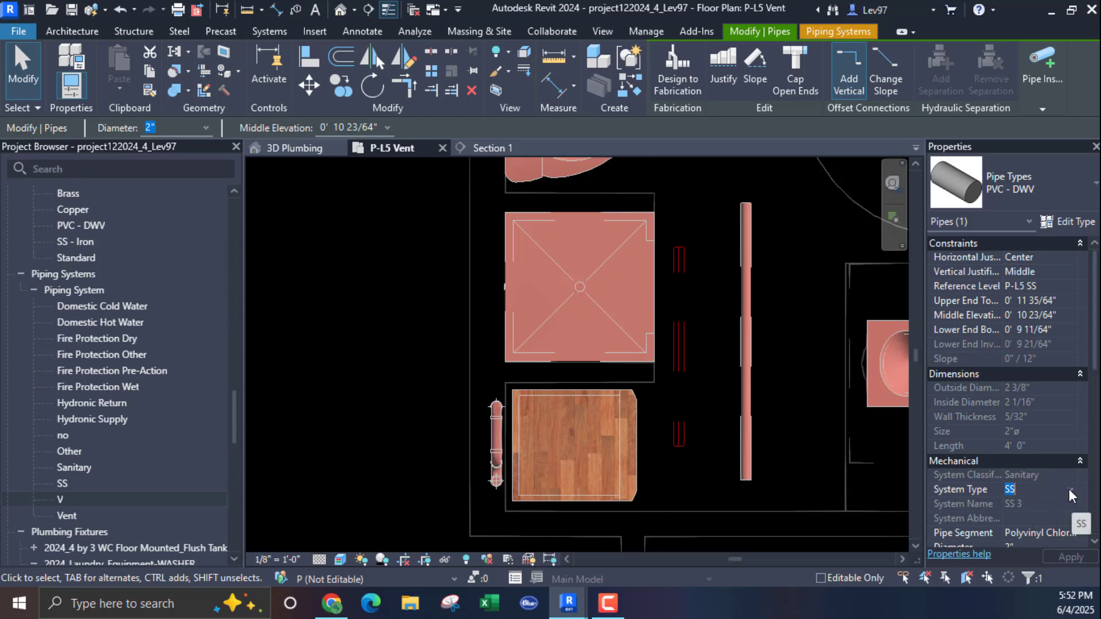
left_click(1069, 488)
left_click(972, 555)
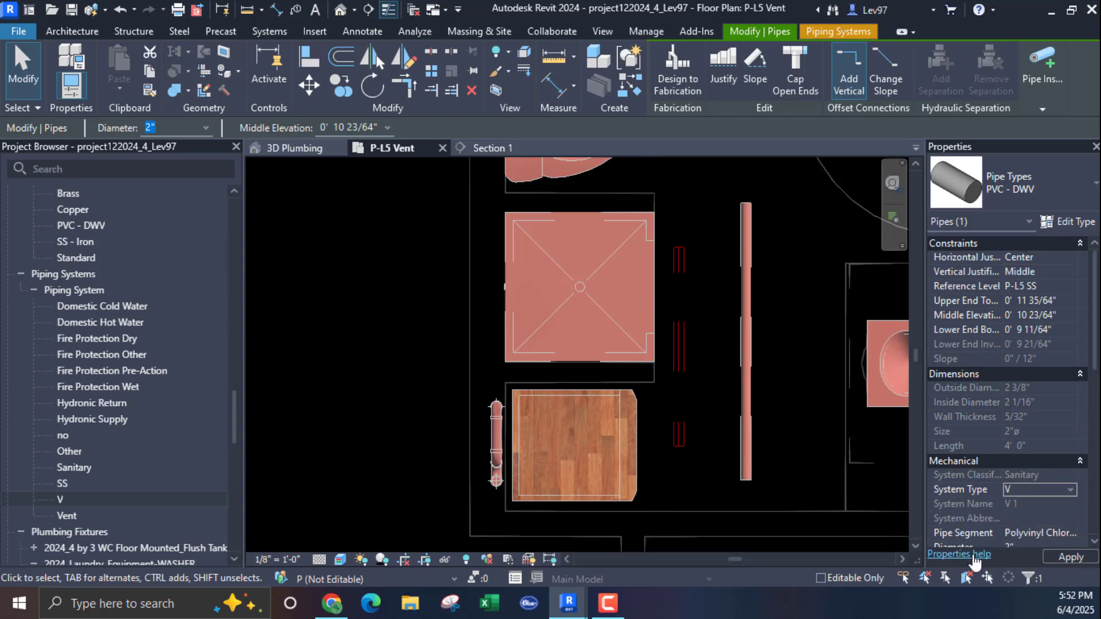
Turn off the V filter's visibility in P-L5 Vent's visibility overrides to test it on the green pipe.
left_click(764, 414)
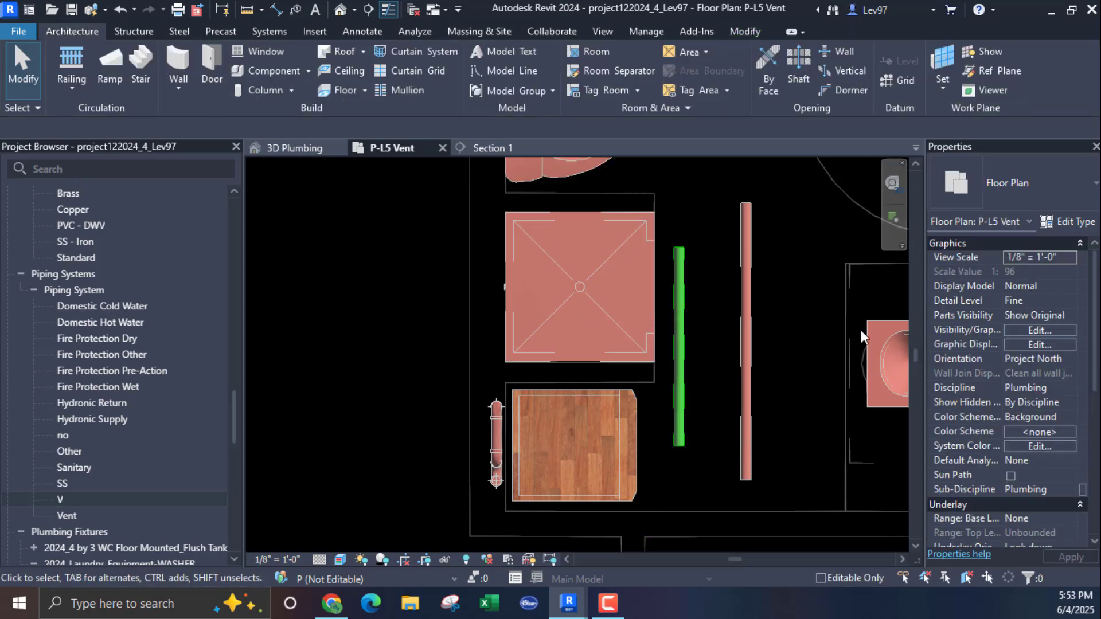
scroll(1034, 324, "down", 5)
scroll(1018, 342, "up", 4)
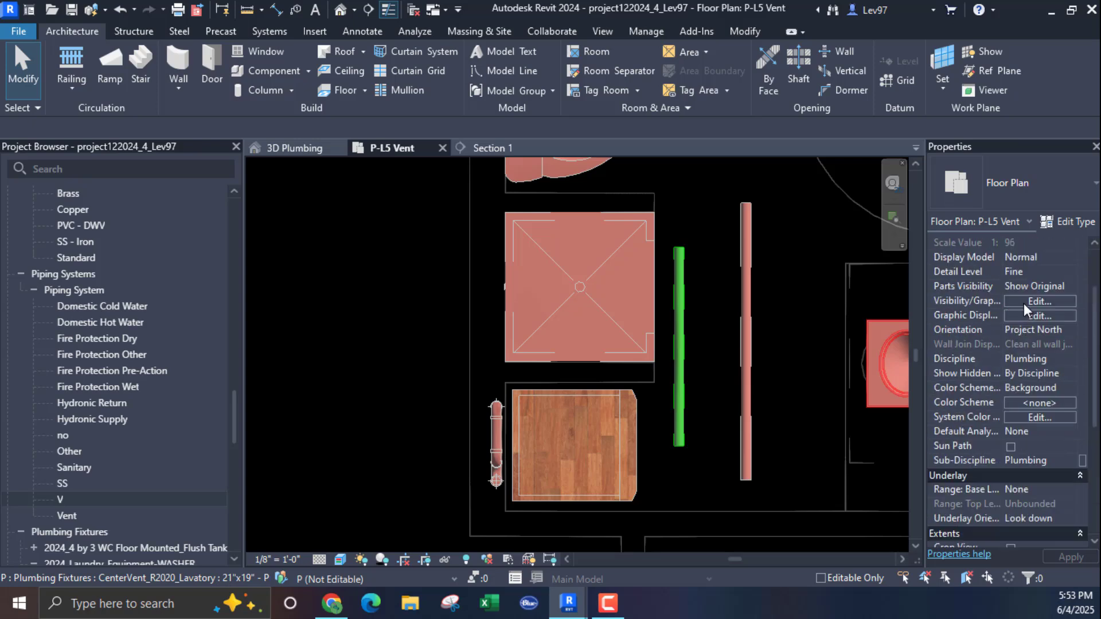
scroll(1024, 304, "down", 3)
scroll(1020, 323, "up", 4)
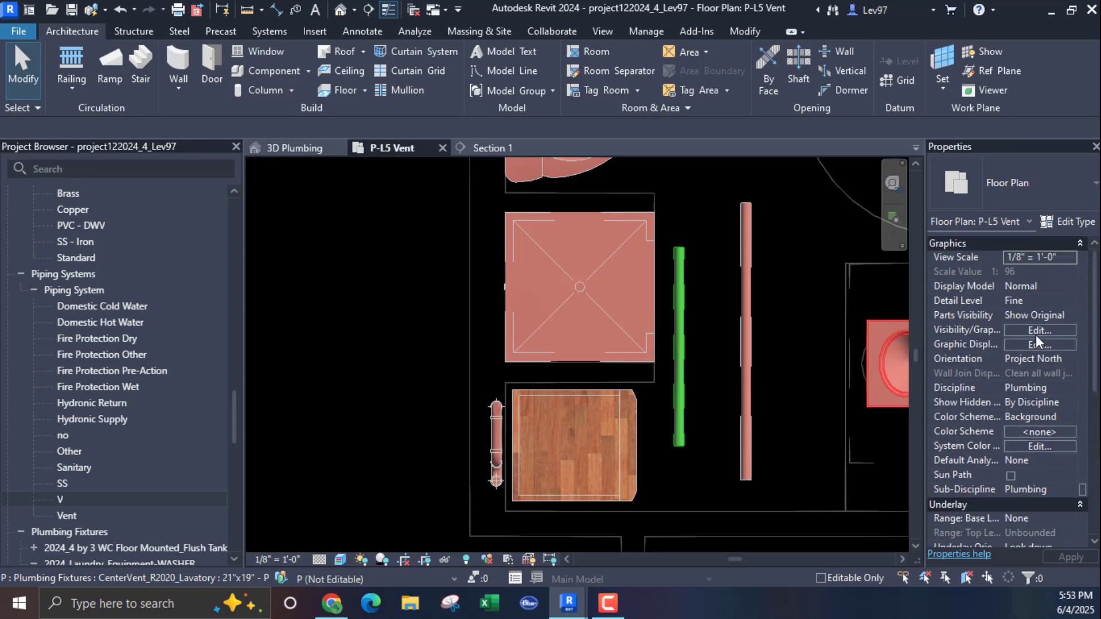
left_click(1037, 330)
left_click(756, 99)
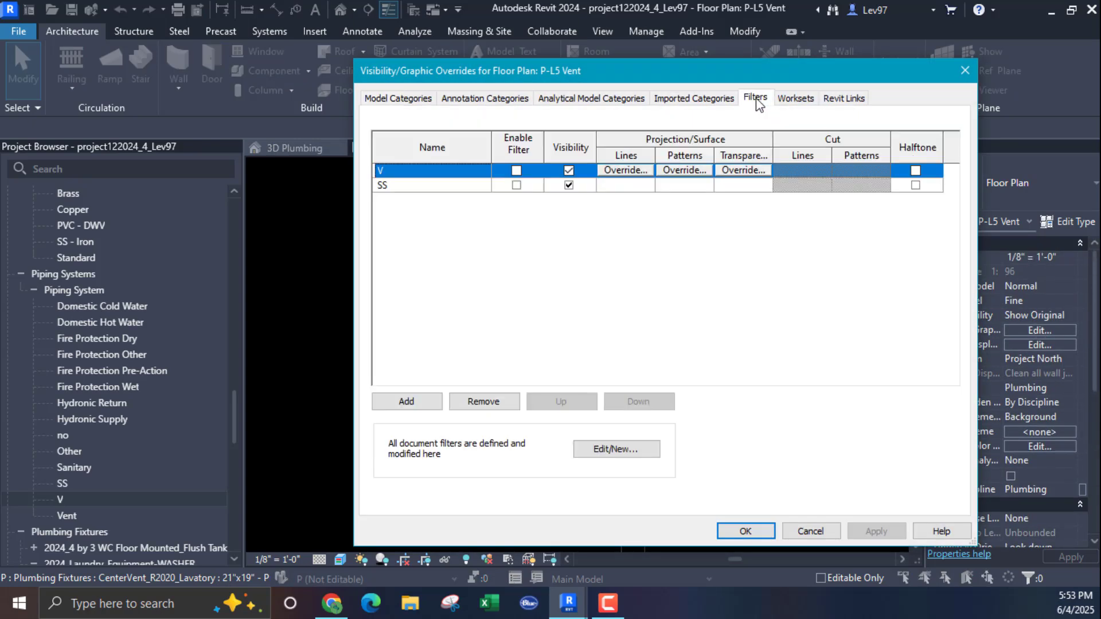
left_click(568, 170)
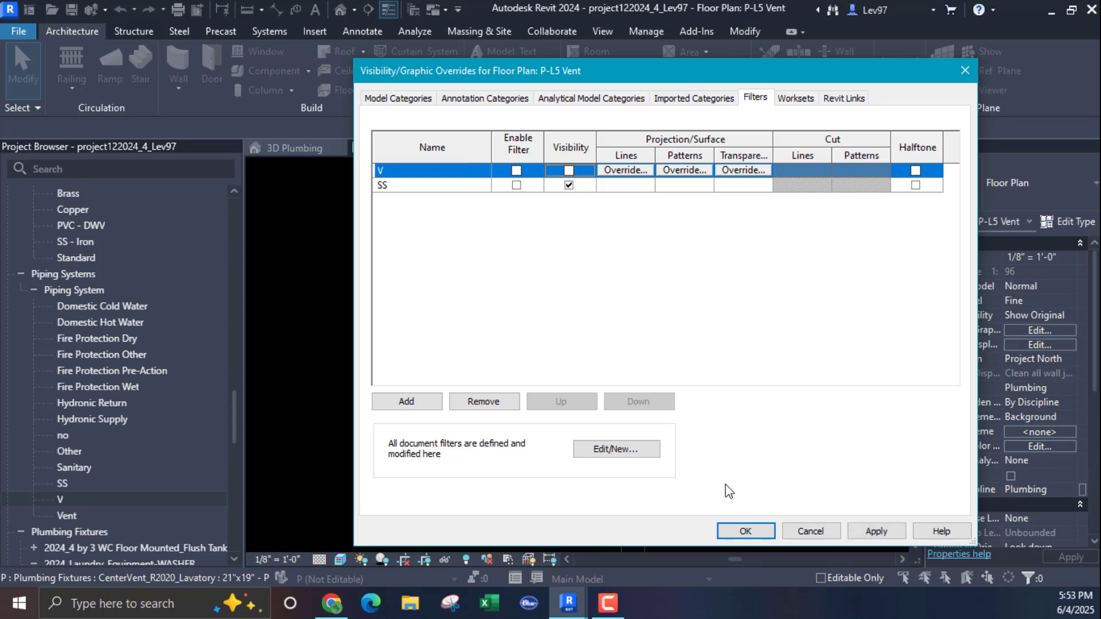
left_click(745, 532)
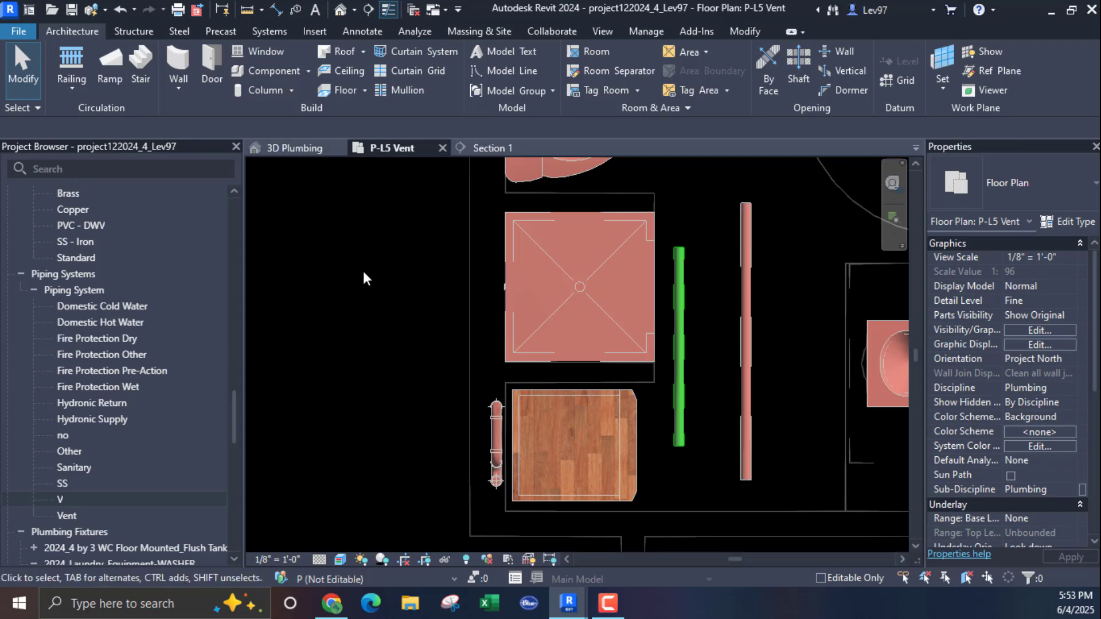
Enable both the V and SS filters in P-L5 Vent's visibility overrides.
scroll(383, 314, "down", 4)
middle_click_drag(383, 315, 349, 401)
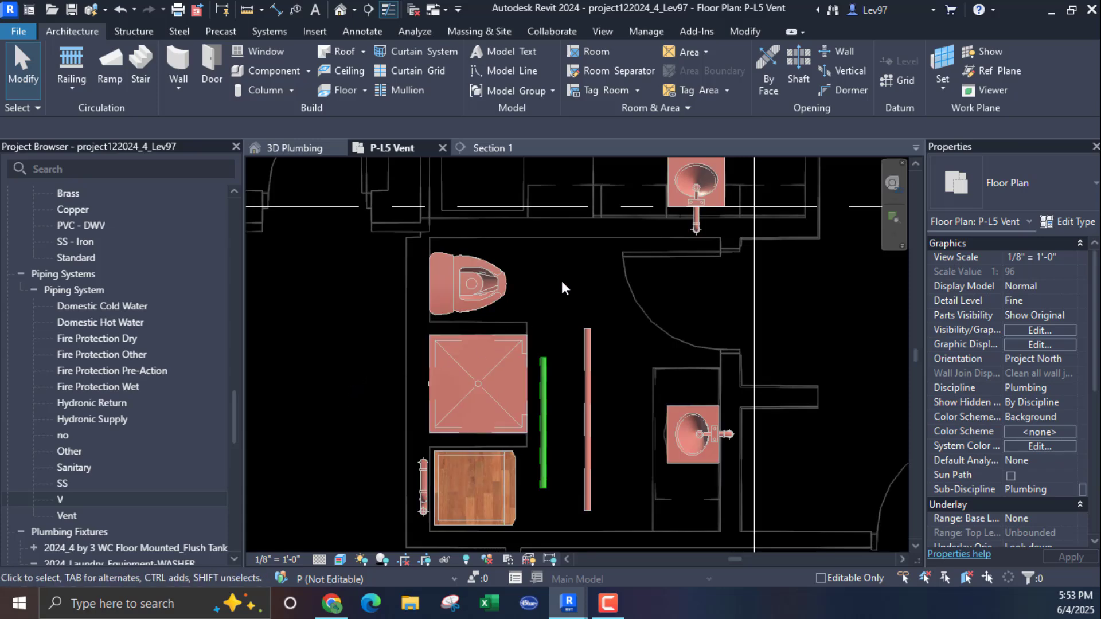
middle_click_drag(563, 290, 639, 261)
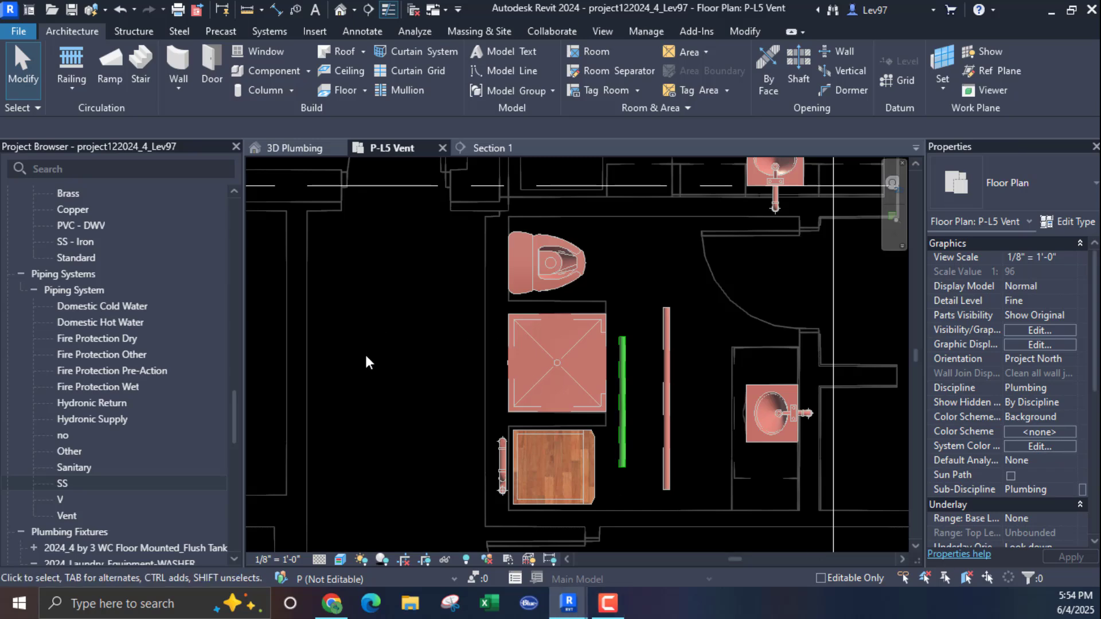
middle_click_drag(717, 281, 650, 322)
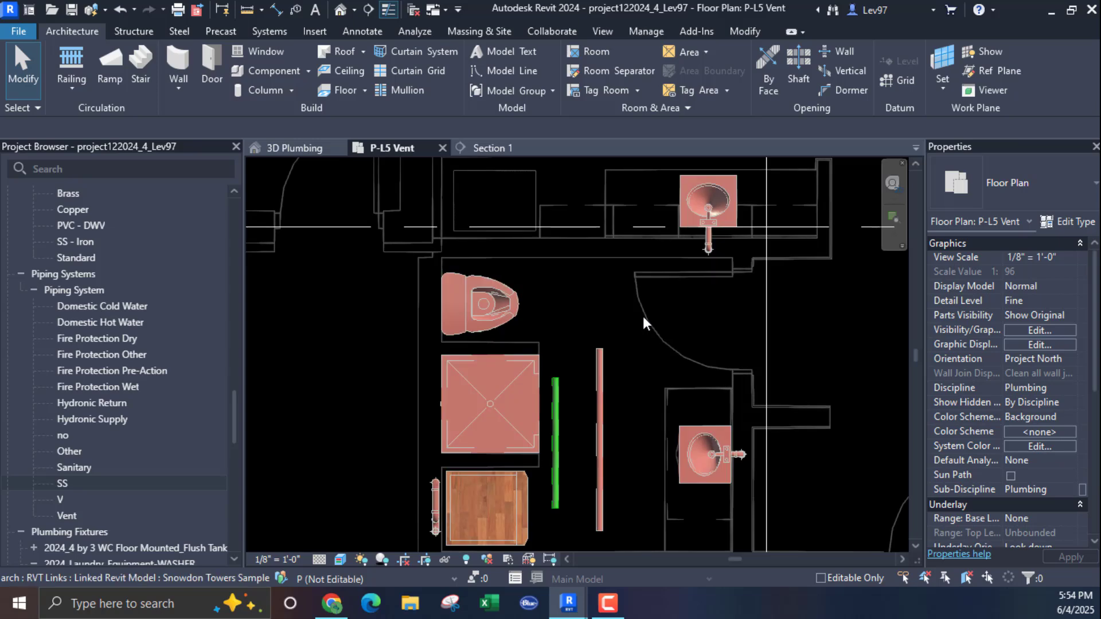
left_click(1036, 329)
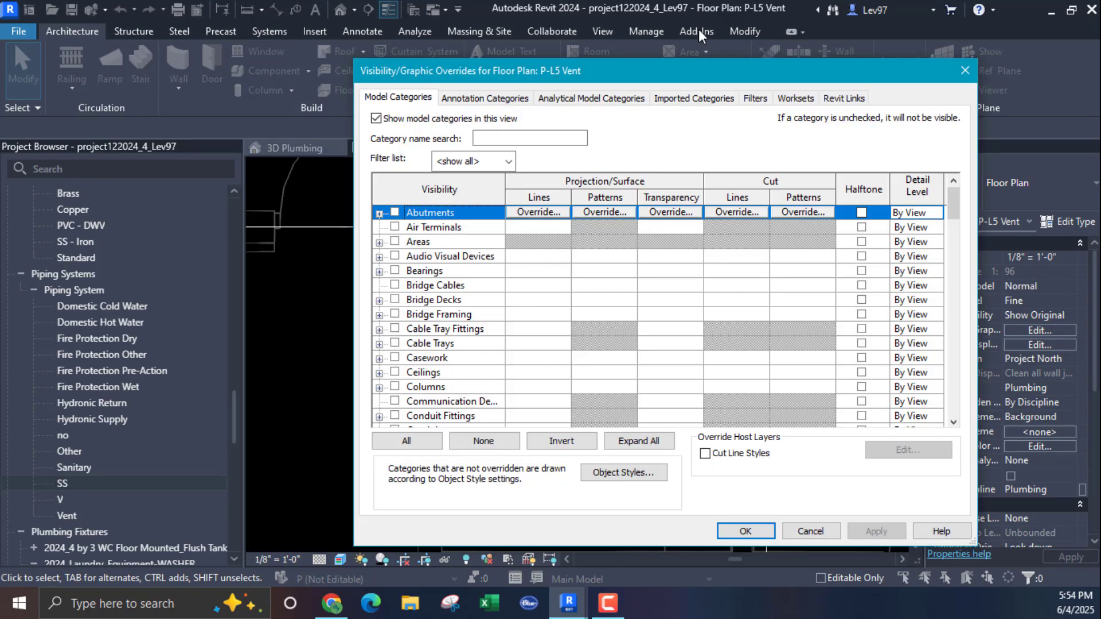
left_click(756, 99)
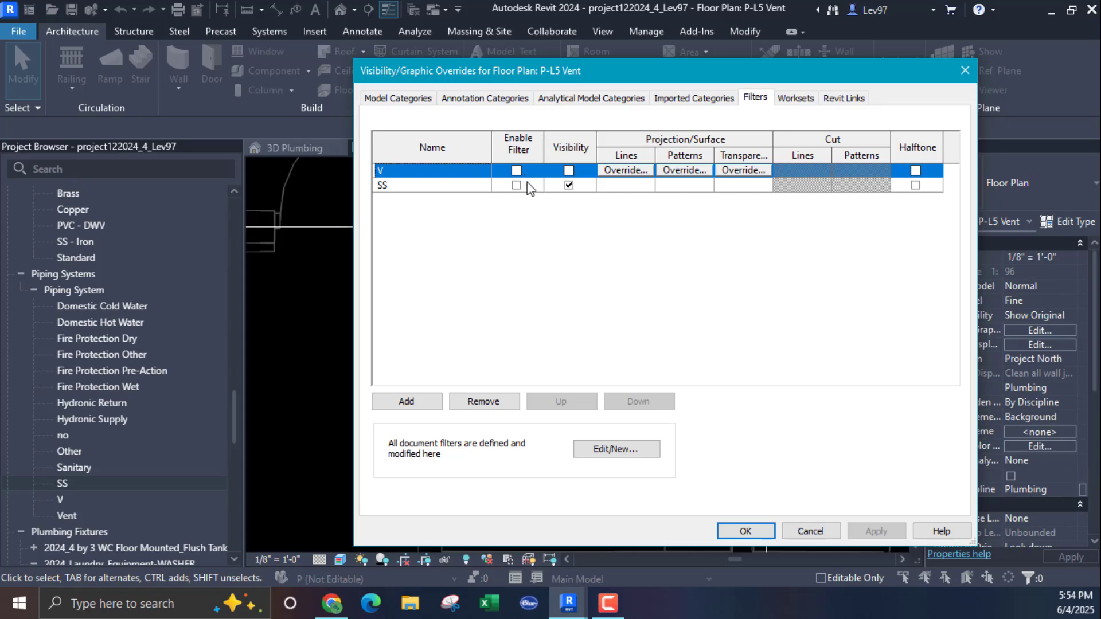
left_click(516, 170)
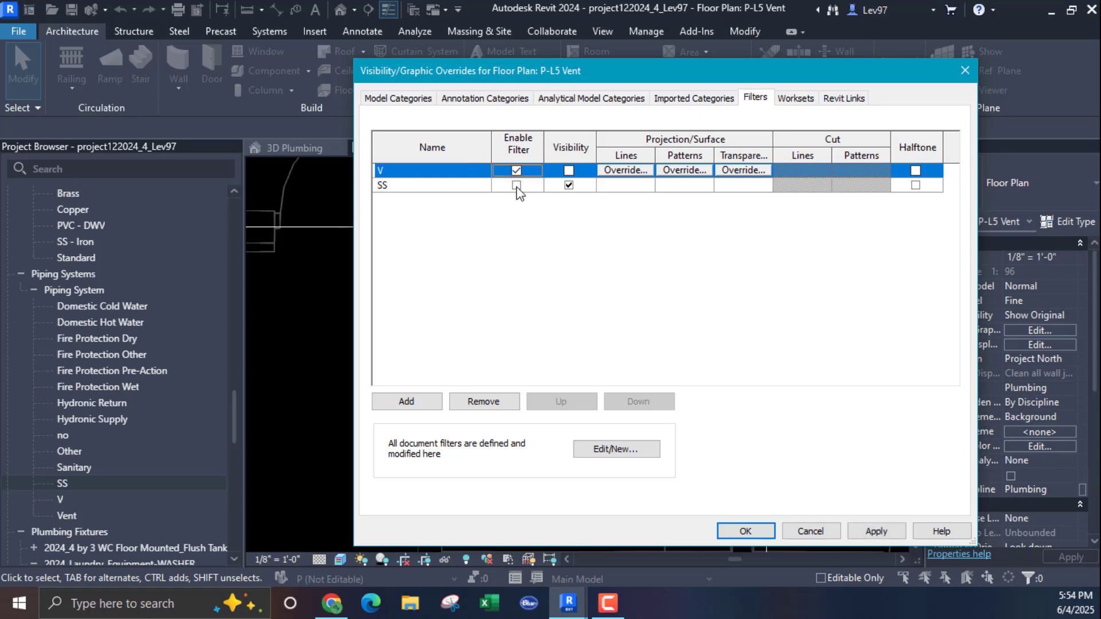
left_click(516, 185)
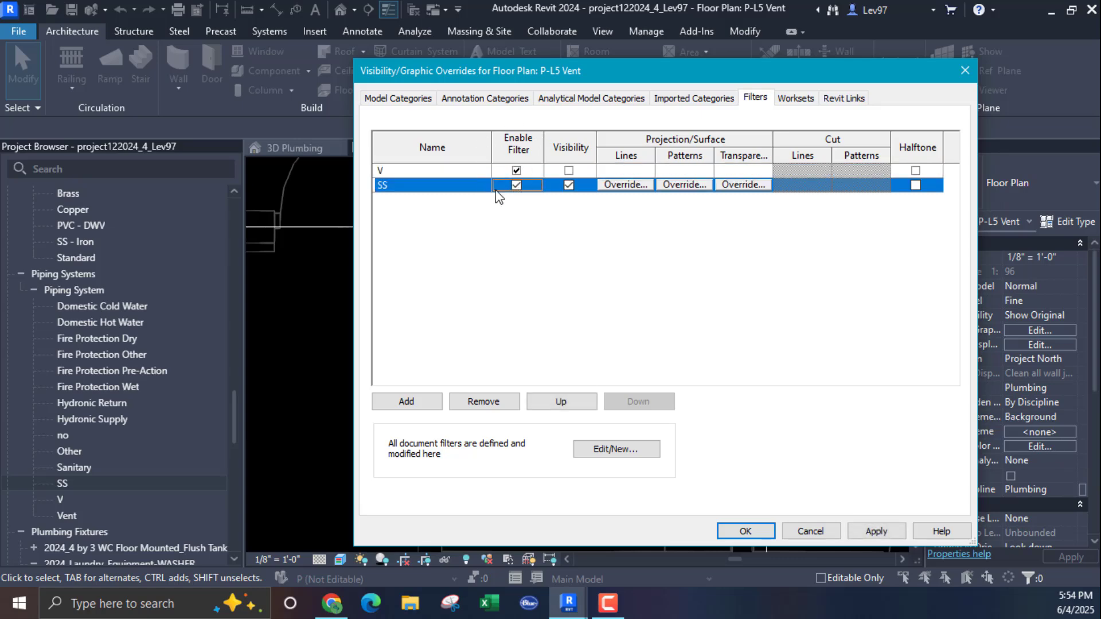
Turn off visibility for the SS filter, turn it on for the V filter, and apply the overrides.
left_click(569, 185)
left_click(569, 170)
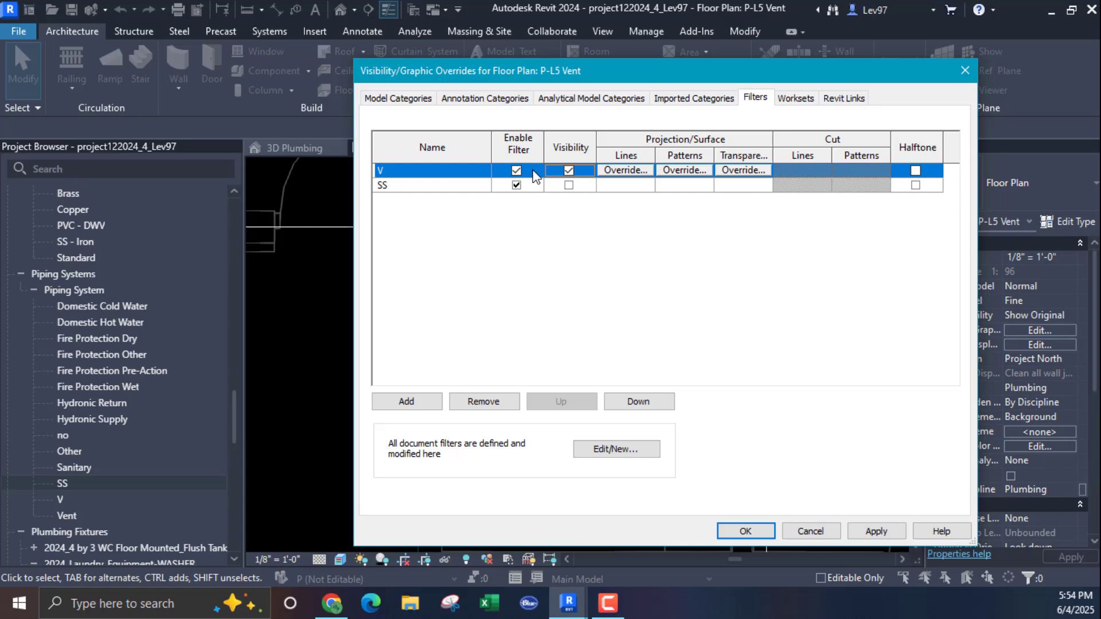
left_click(754, 531)
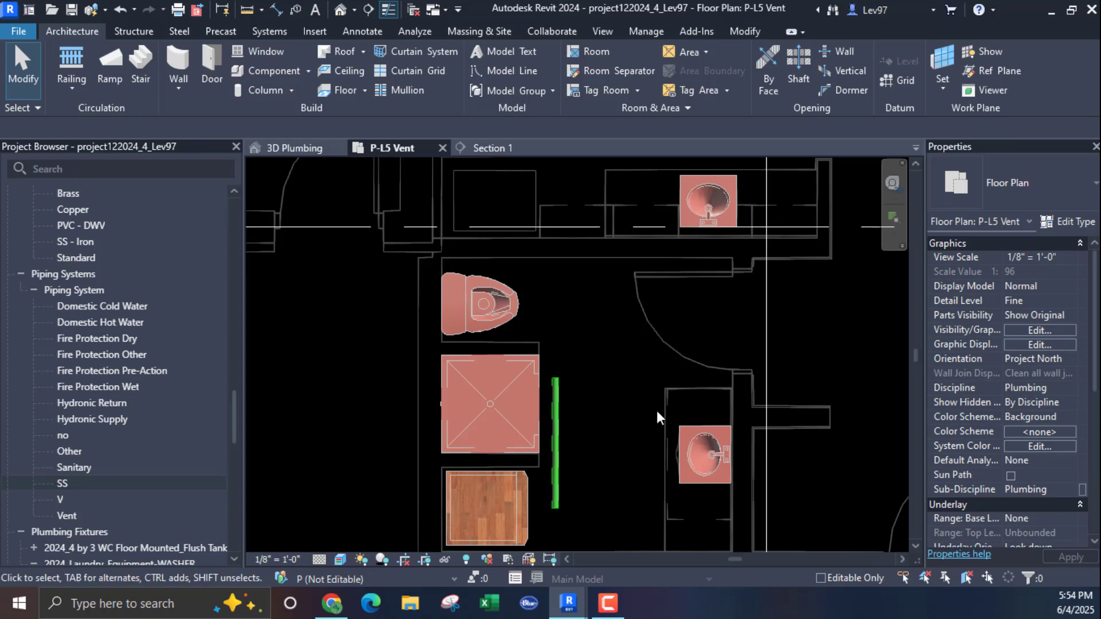
Review the V and SS filter settings in P-L5 Vent's visibility overrides.
left_click(1027, 330)
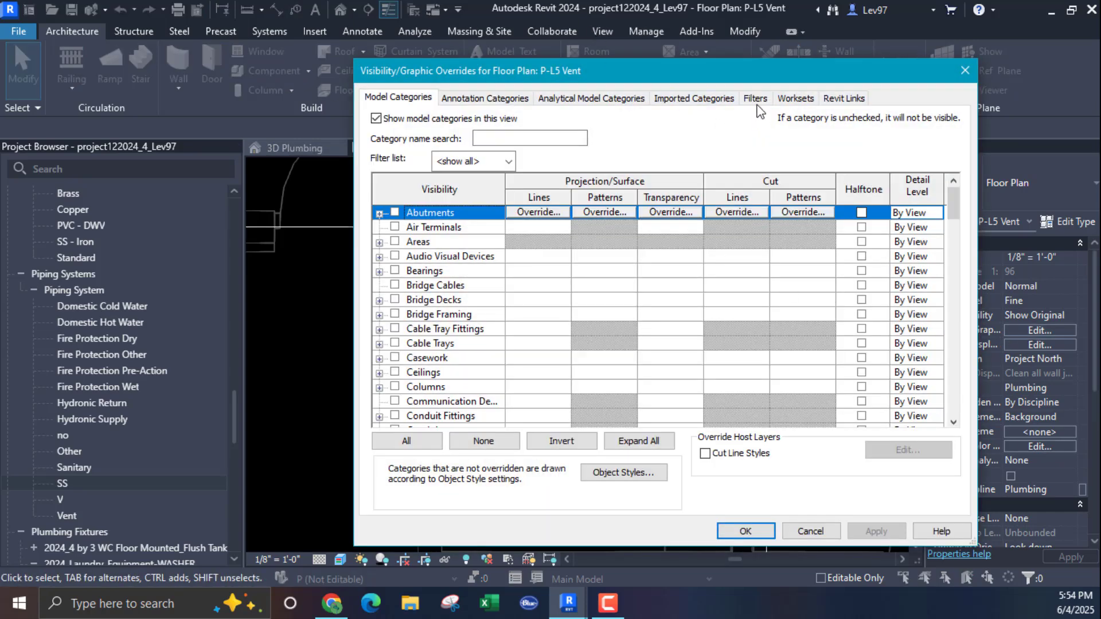
left_click(756, 101)
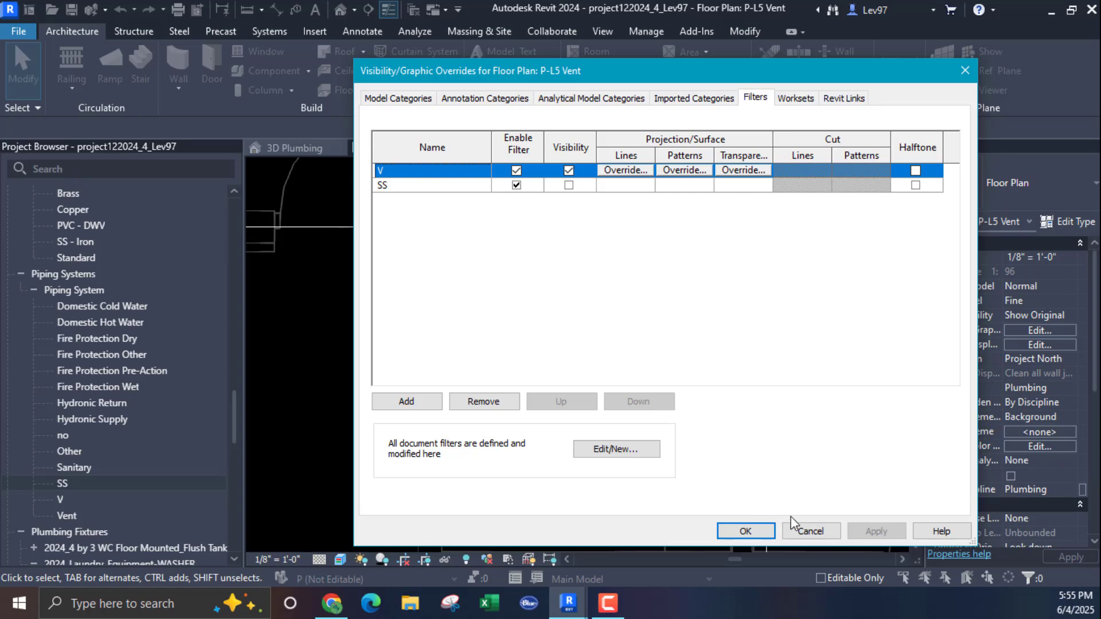
left_click(757, 532)
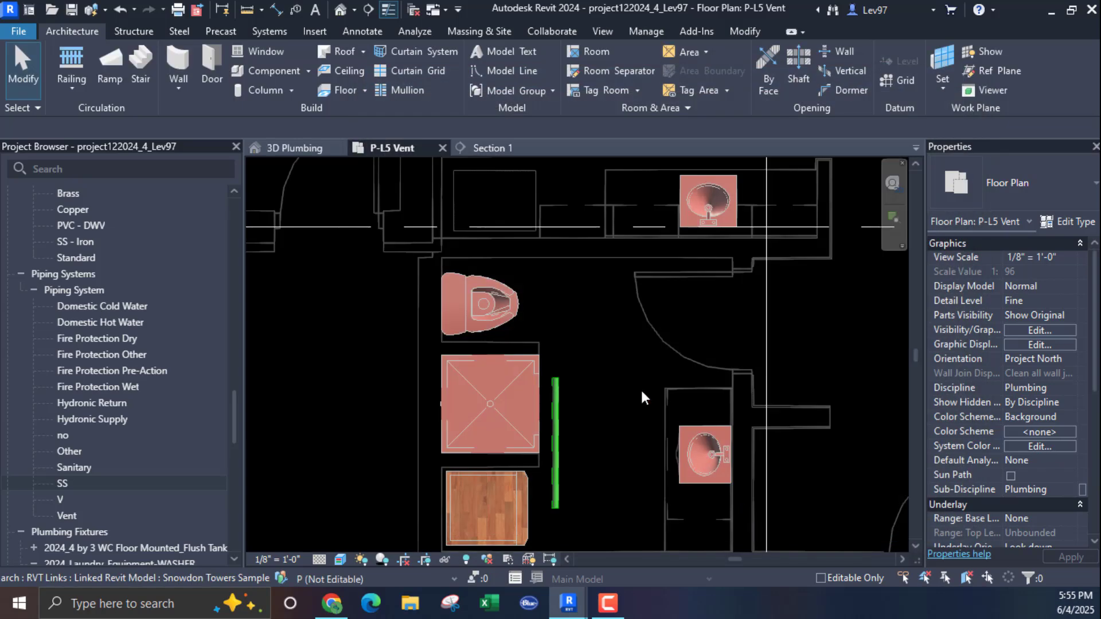
Check the primary range and view depth in P-L5 Vent's View Range settings.
scroll(510, 258, "down", 3)
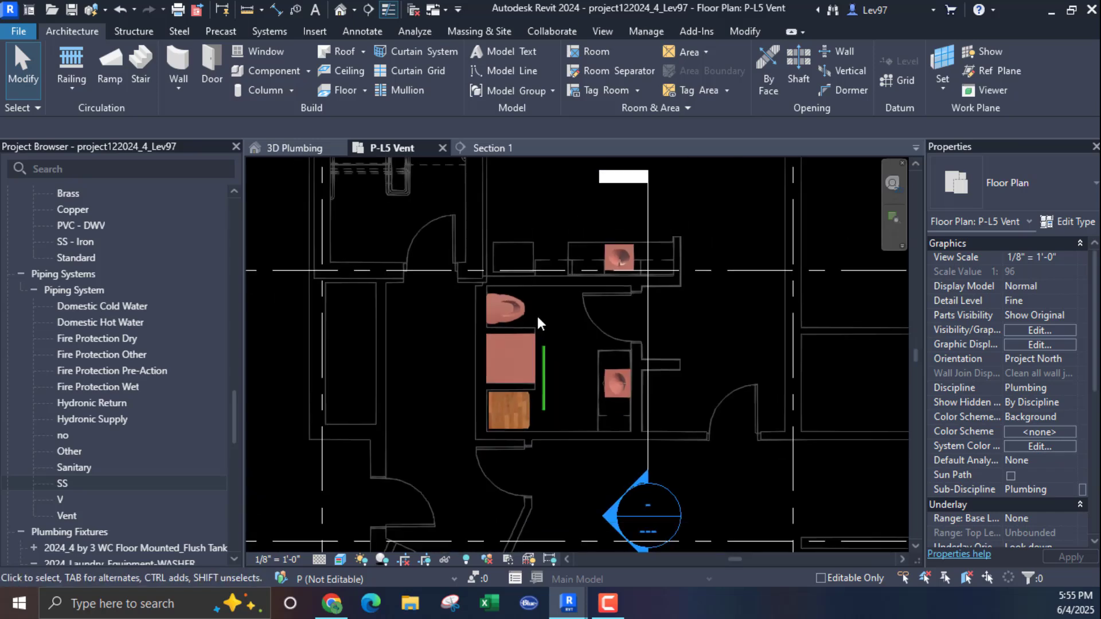
middle_click_drag(556, 346, 587, 372)
scroll(1042, 471, "down", 3)
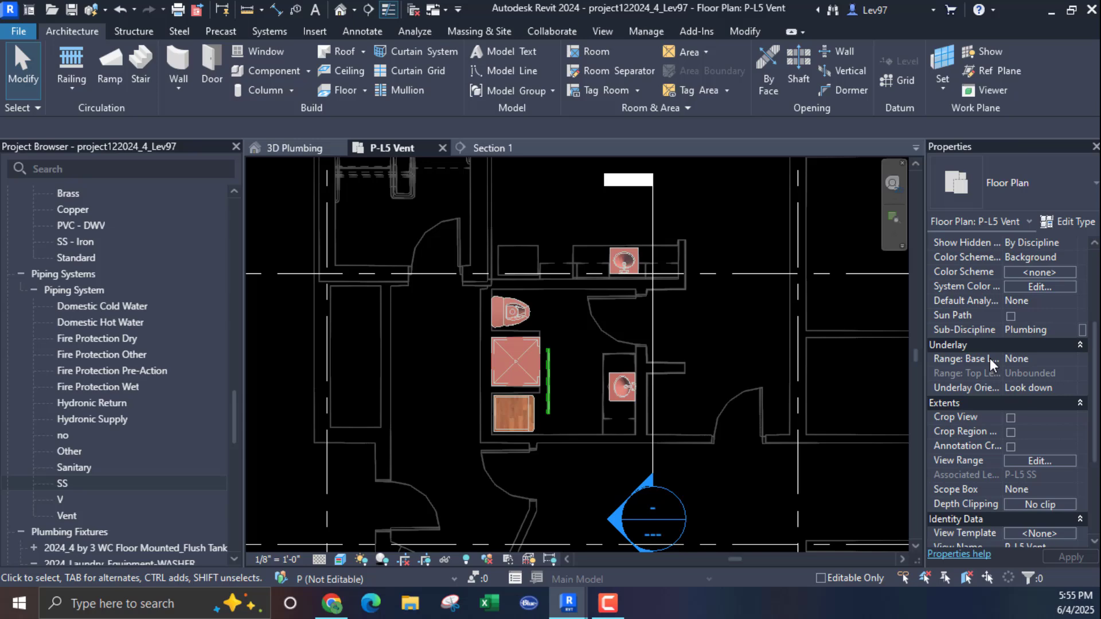
left_click(1041, 460)
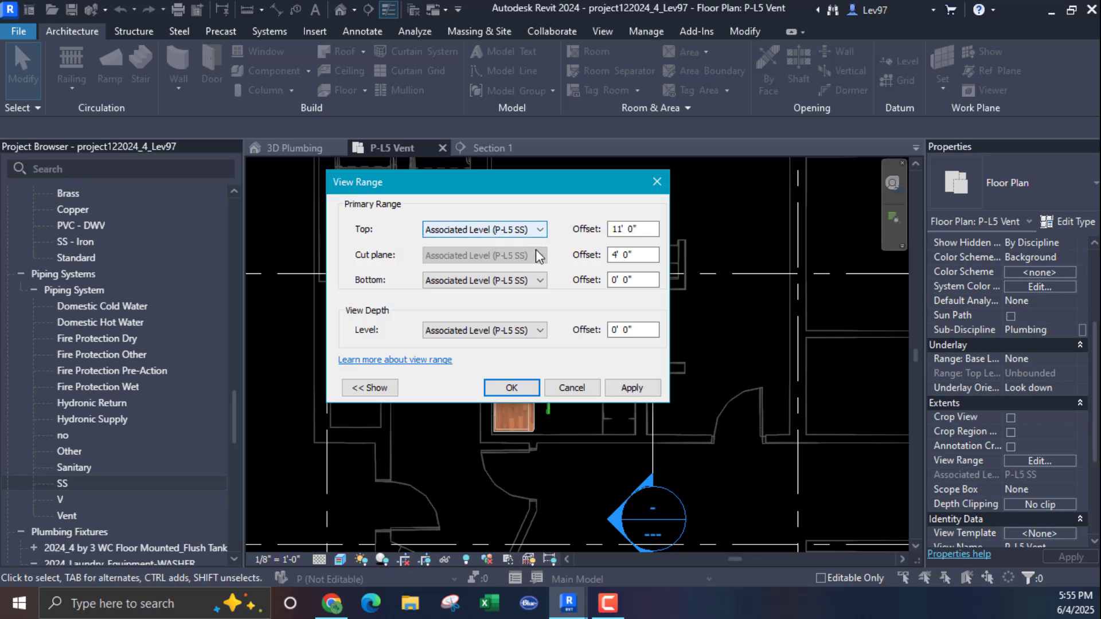
left_click(574, 389)
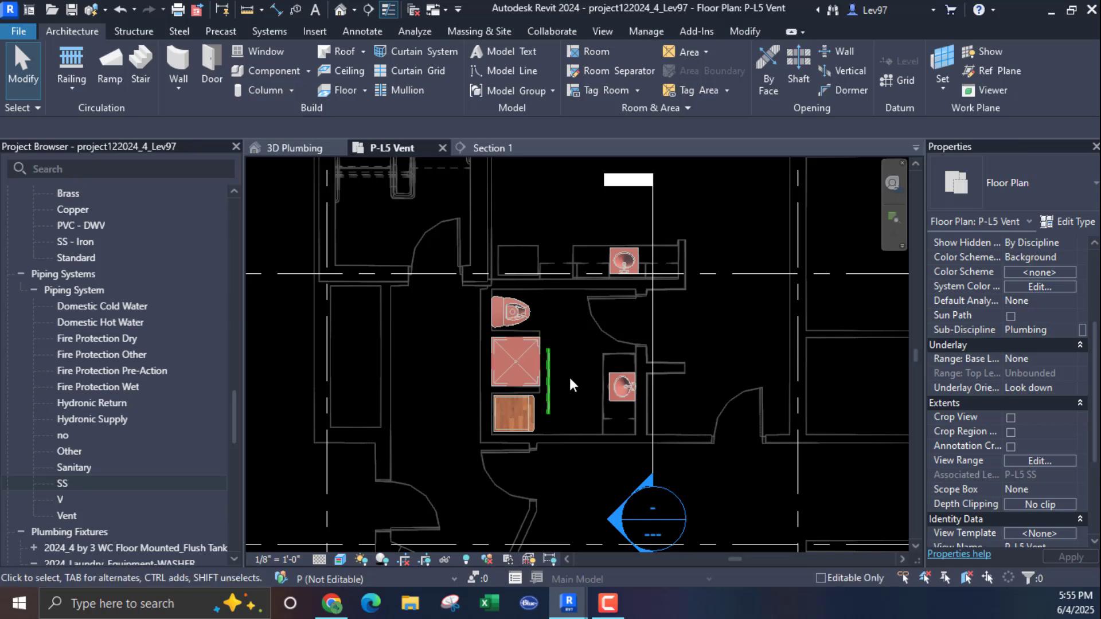
Recheck the V and SS filters' enabled and visibility states in P-L5 Vent, narrowing the filter list's Name column.
mouse_move(570, 384)
middle_mouse_down()
mouse_move(590, 394)
mouse_move(561, 398)
middle_mouse_up()
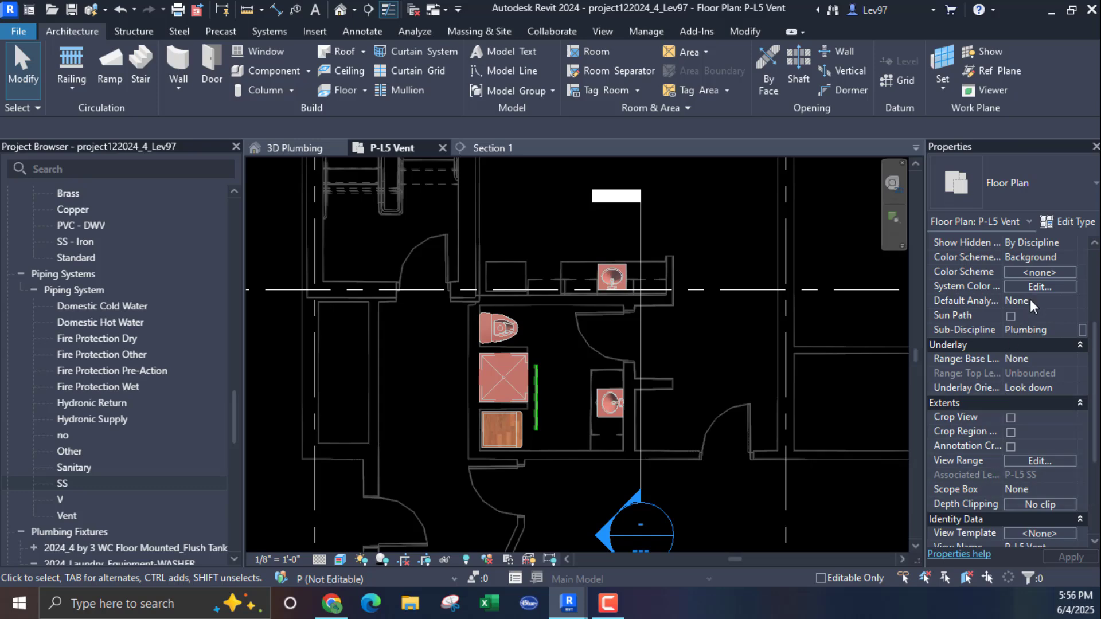
scroll(1028, 304, "up", 5)
left_click(1027, 330)
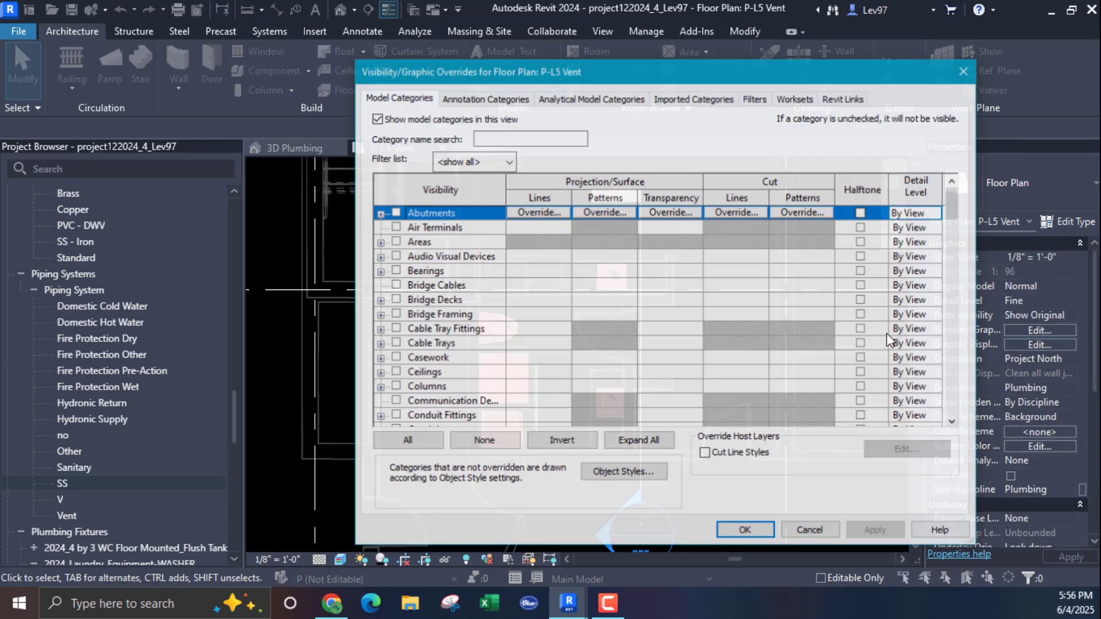
left_click(755, 98)
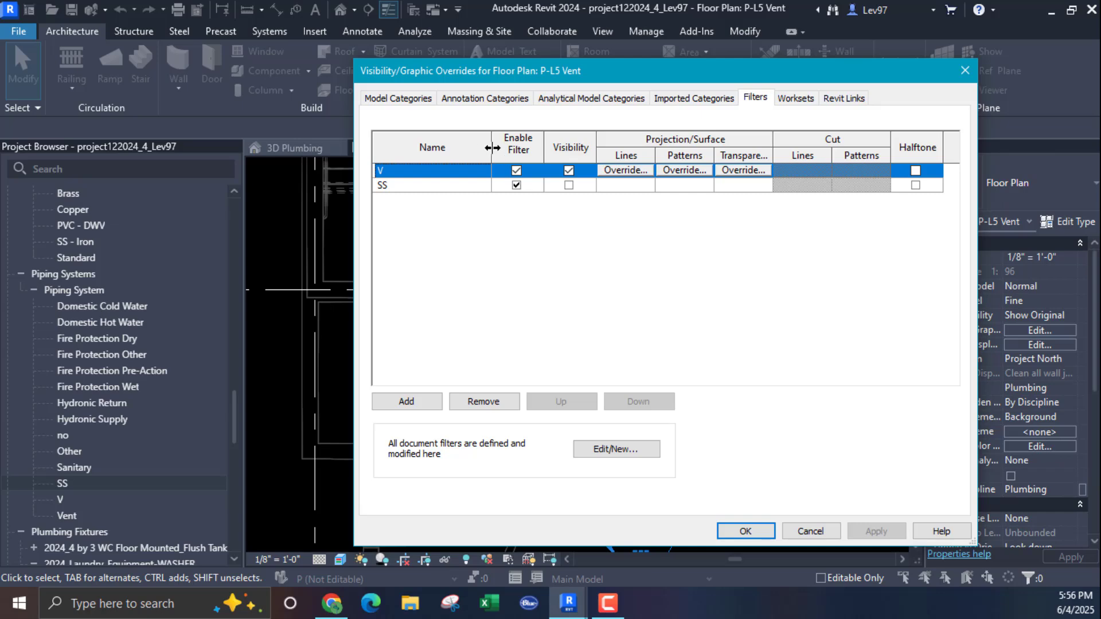
left_click_drag(492, 148, 461, 148)
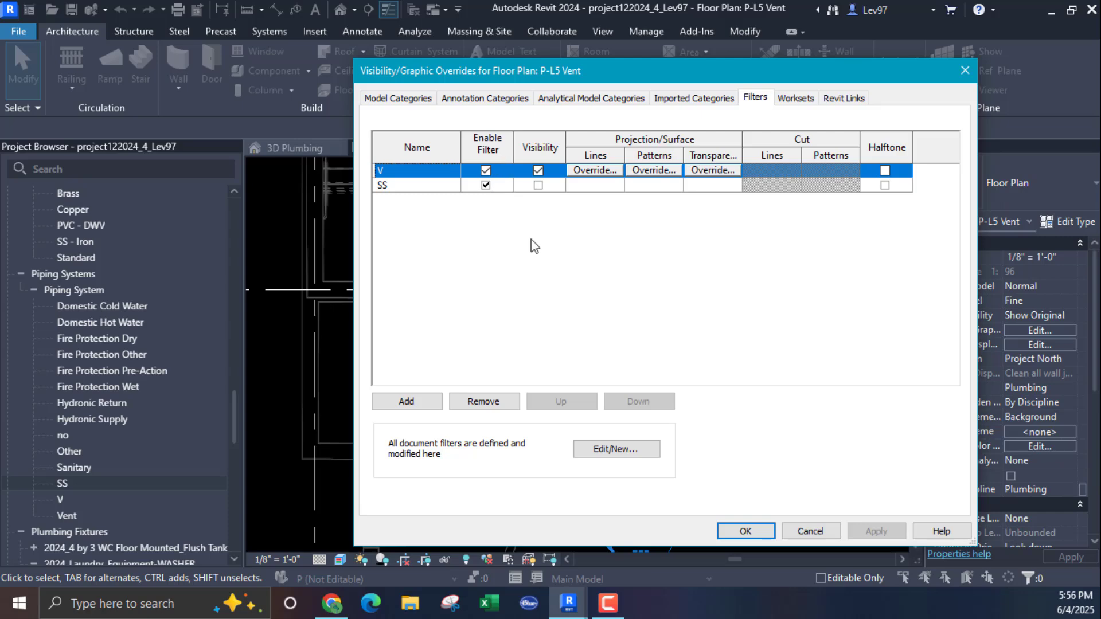
left_click(746, 532)
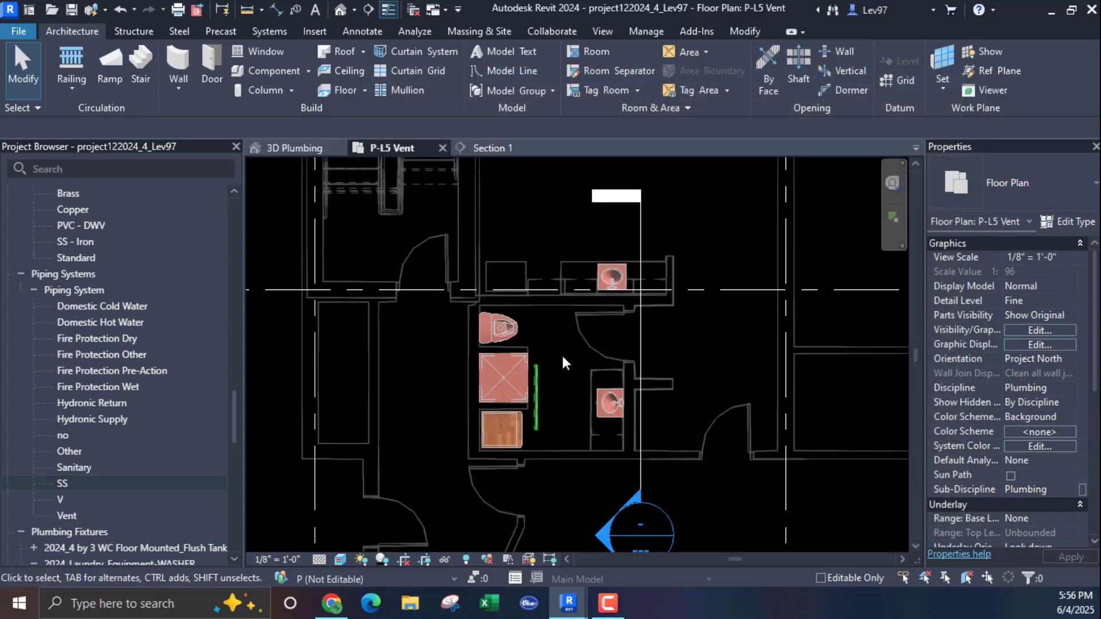